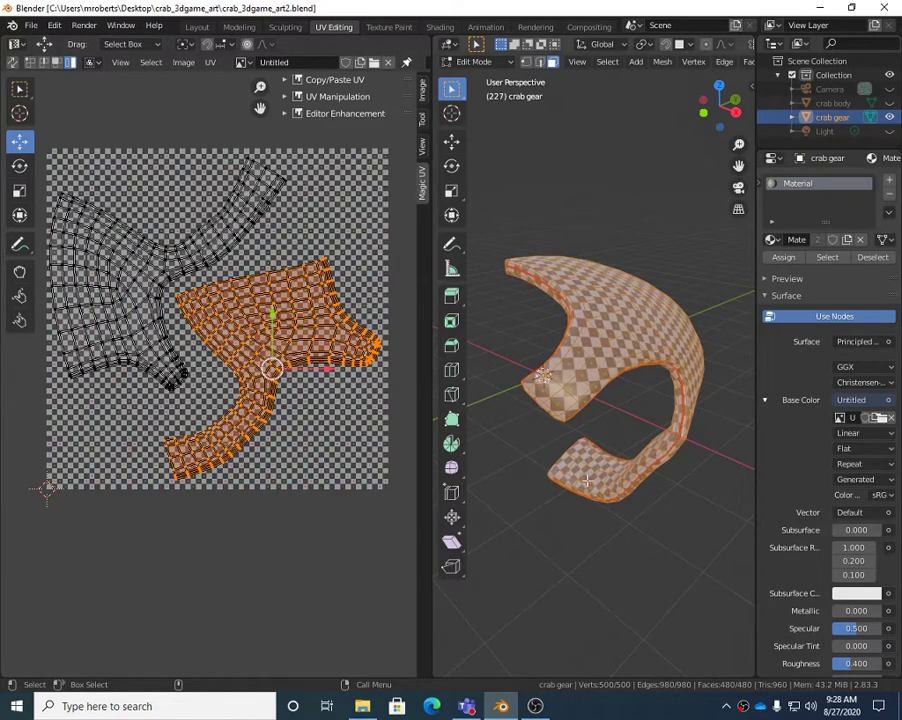
Step: Orbit around the crab gear and fit the whole checker image in the UV view
middle_click_drag(558, 356, 605, 320)
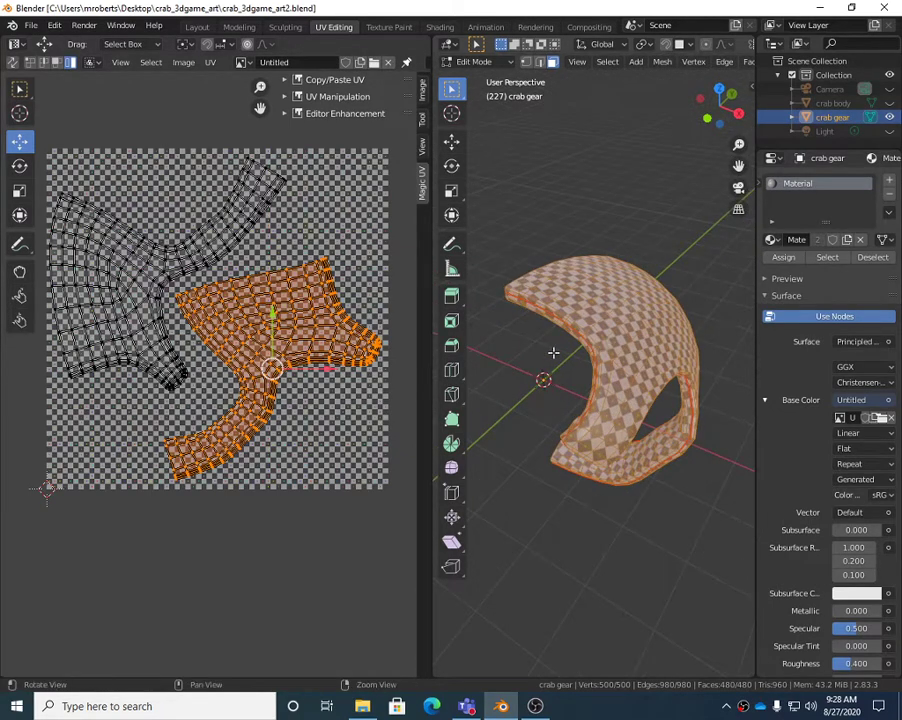
middle_click_drag(553, 354, 612, 315)
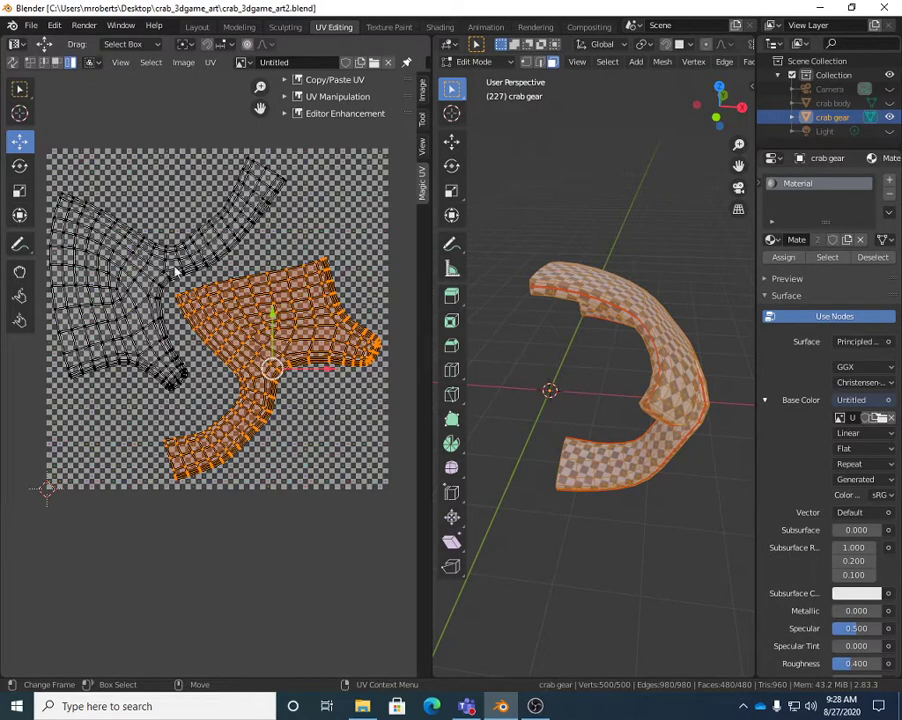
scroll(138, 316, "up", 2)
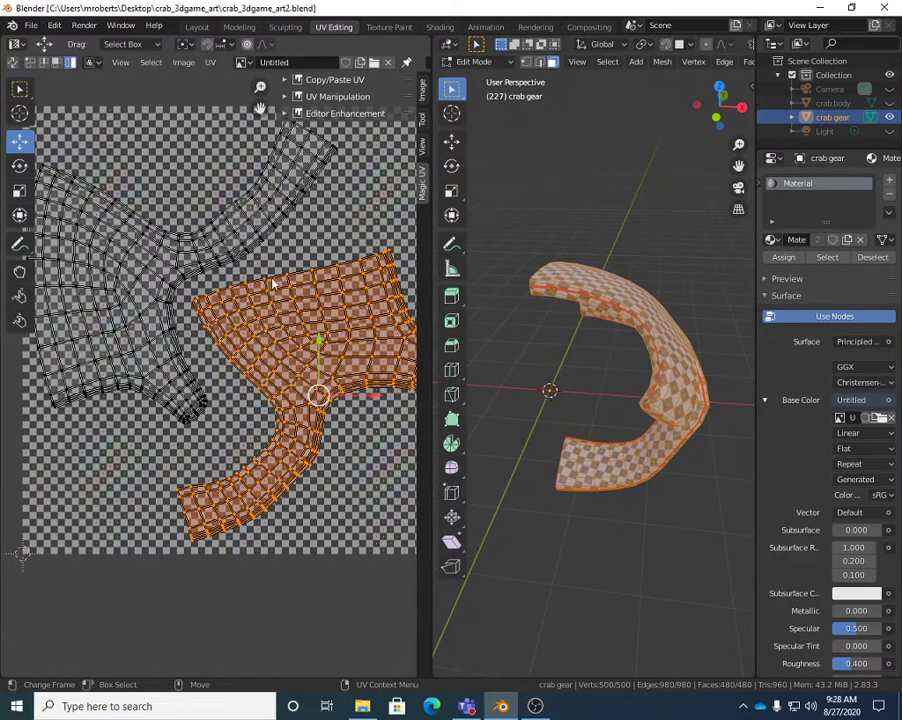
middle_click_drag(357, 290, 302, 305)
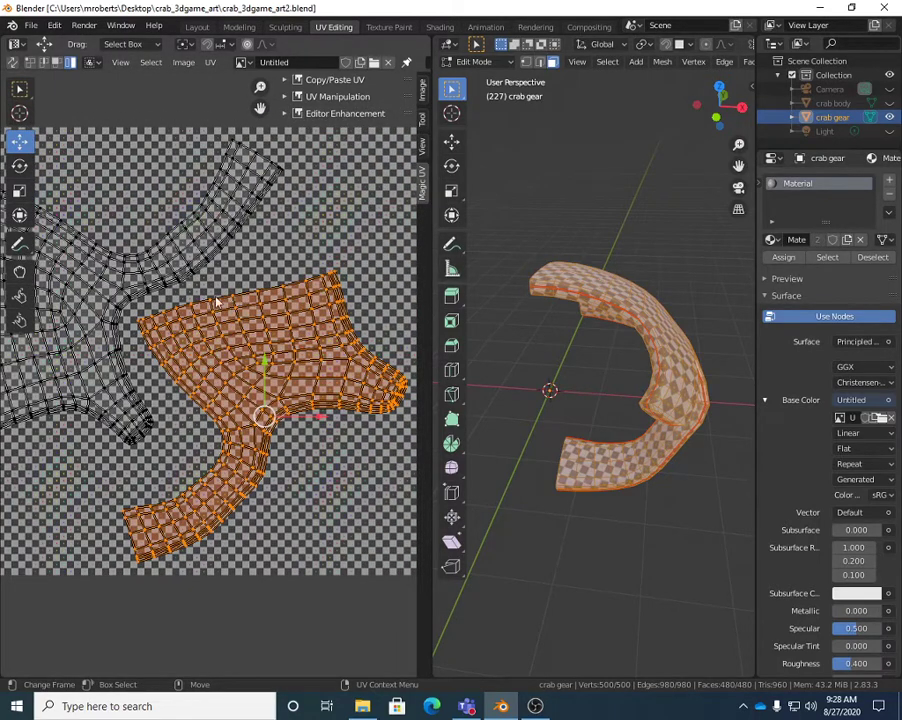
middle_click_drag(133, 281, 210, 293)
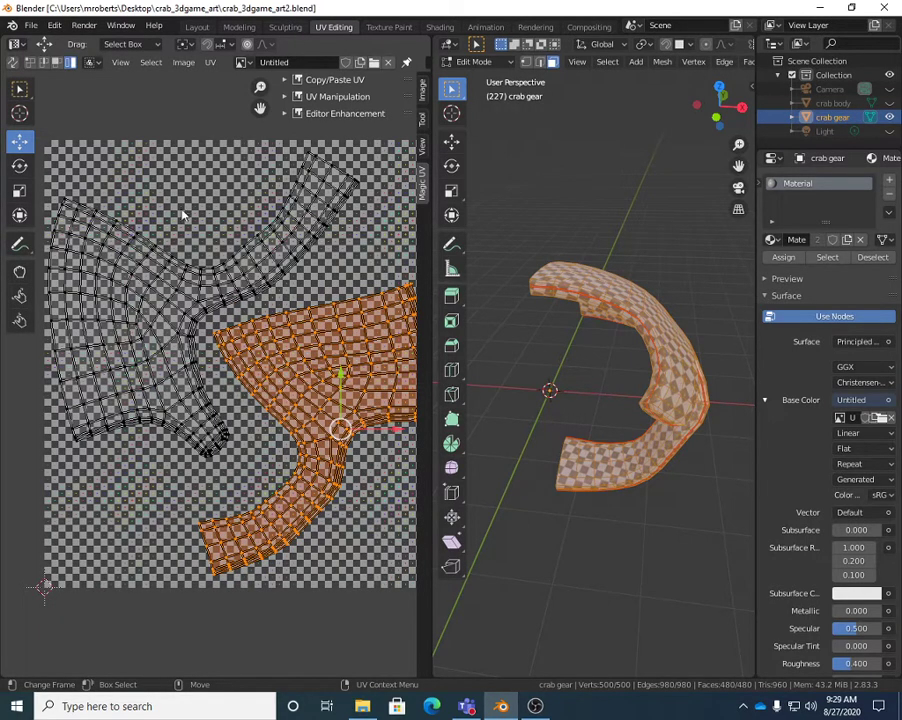
key("Home")
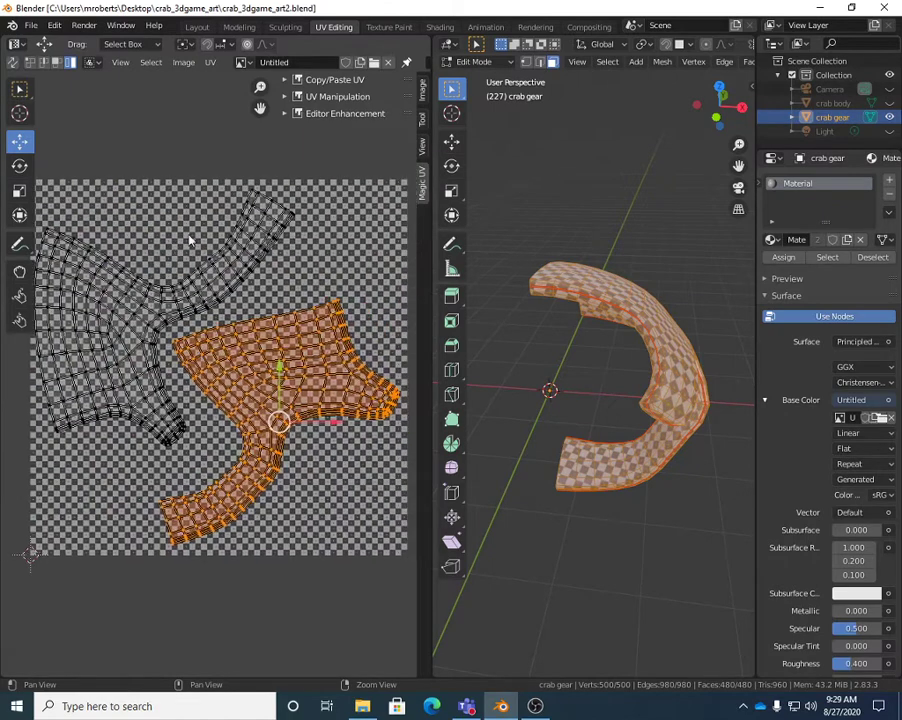
middle_click_drag(650, 305, 540, 322)
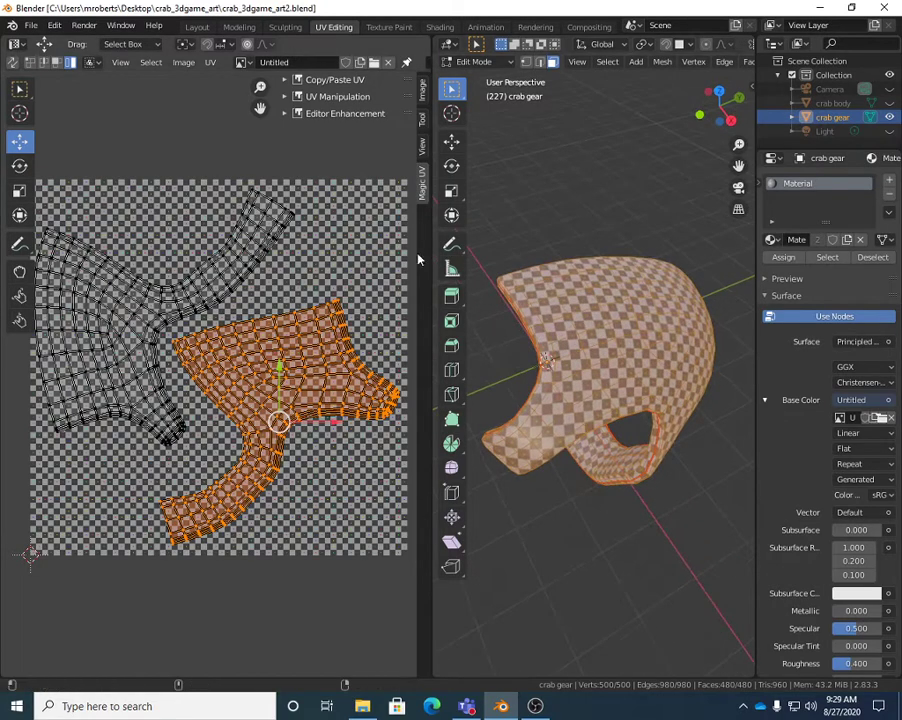
middle_click_drag(600, 300, 646, 352)
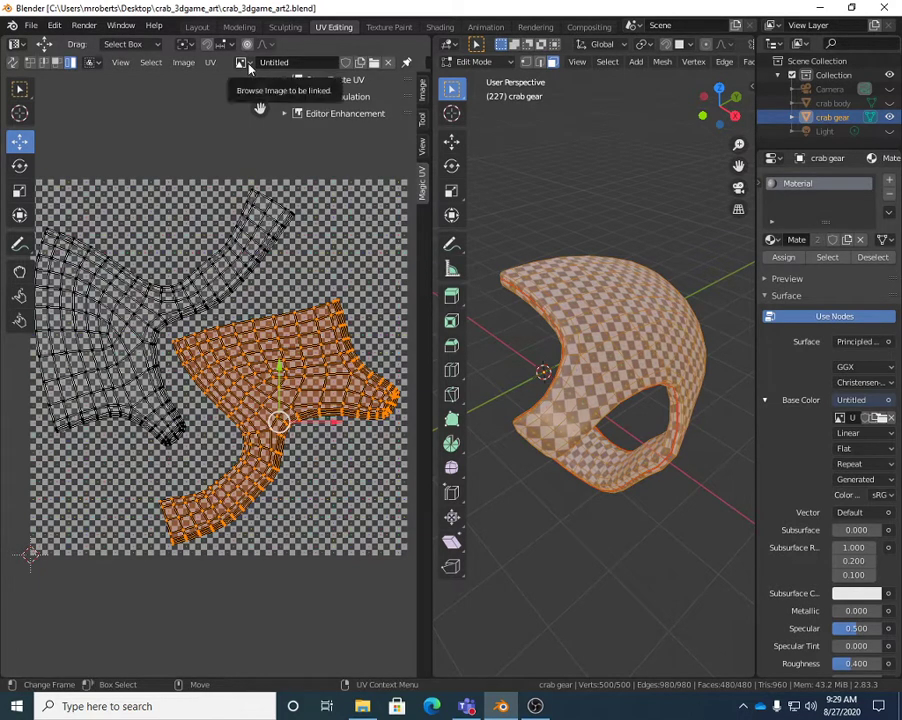
Step: Check the New Image Generated Type choices, cancel, and reveal the Properties category tabs
left_click(365, 66)
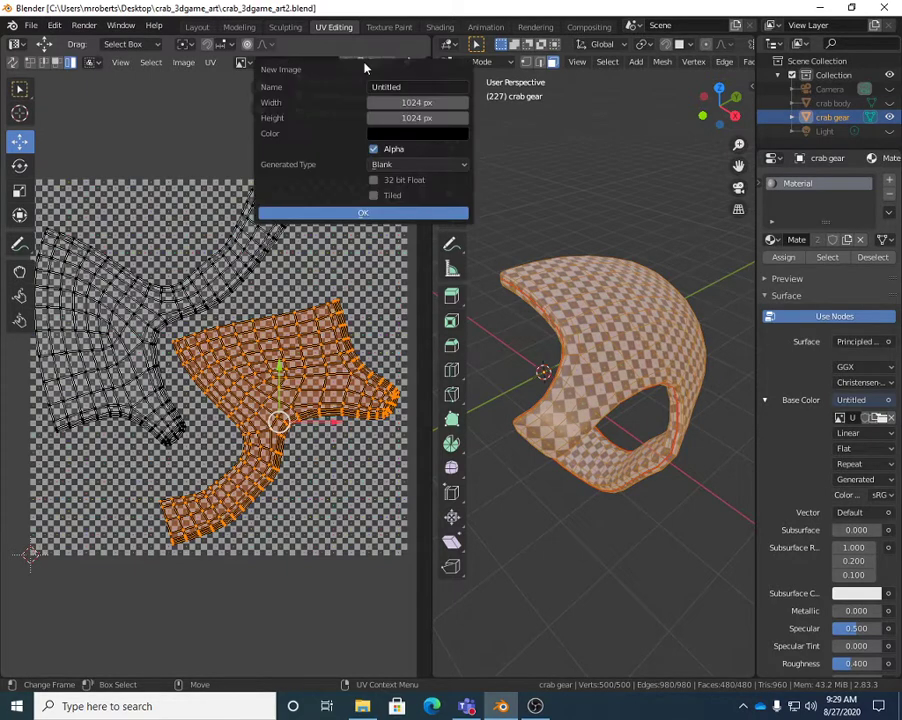
left_click(418, 164)
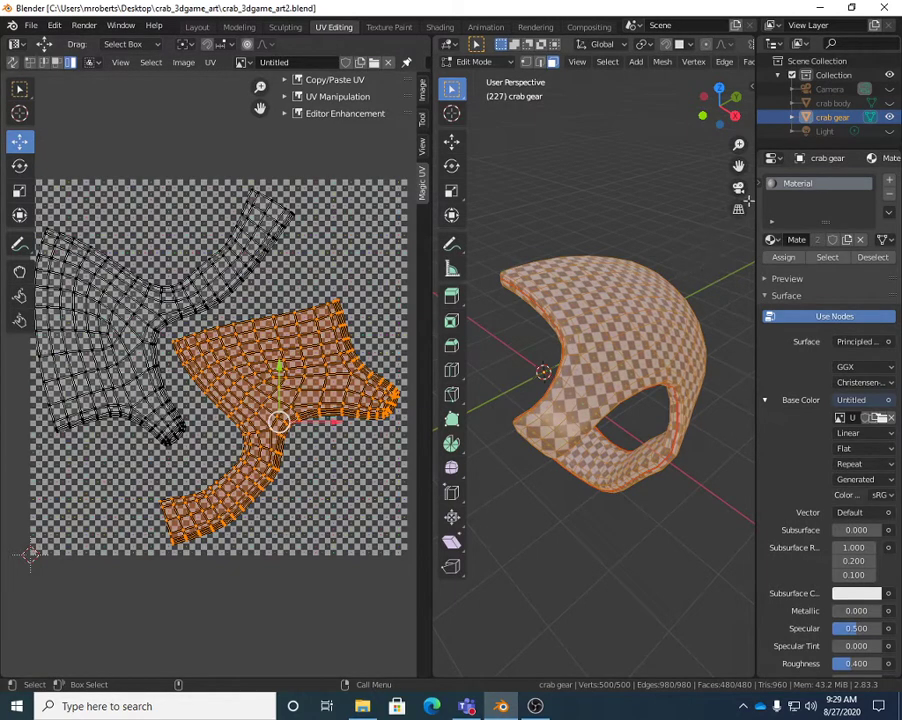
left_click_drag(757, 183, 777, 190)
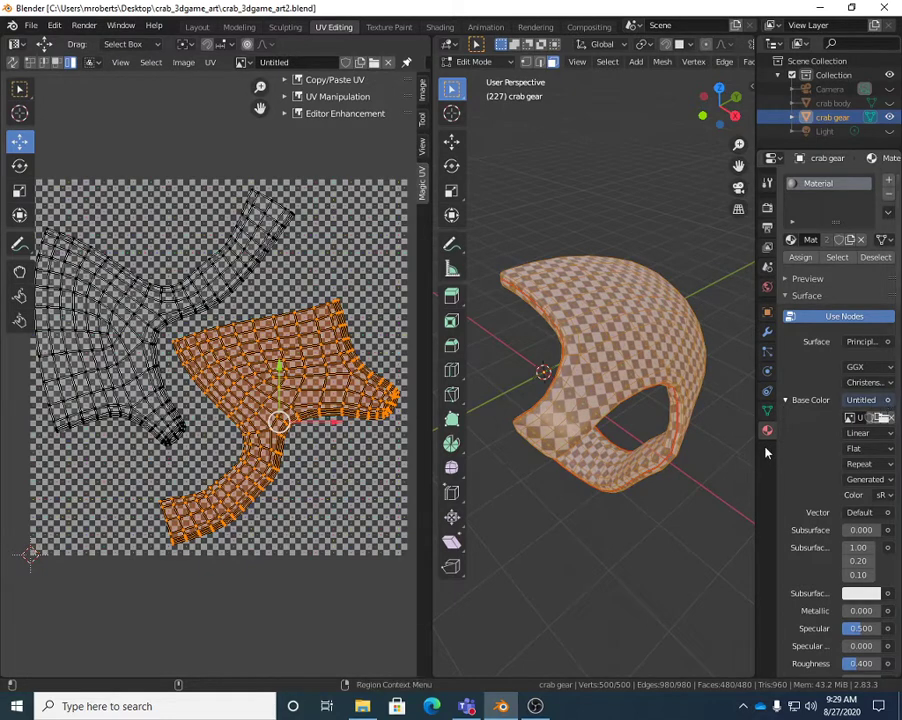
Step: Widen the material panel and remove the checker image texture from Base Color
left_click_drag(777, 457, 683, 457)
left_click_drag(738, 455, 827, 461)
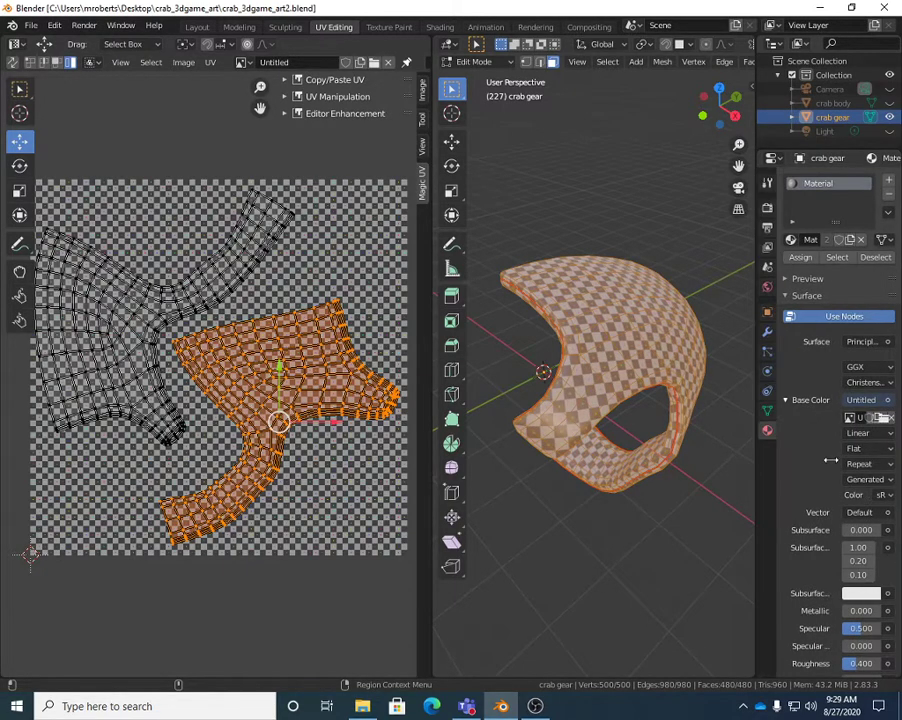
left_click_drag(753, 471, 605, 468)
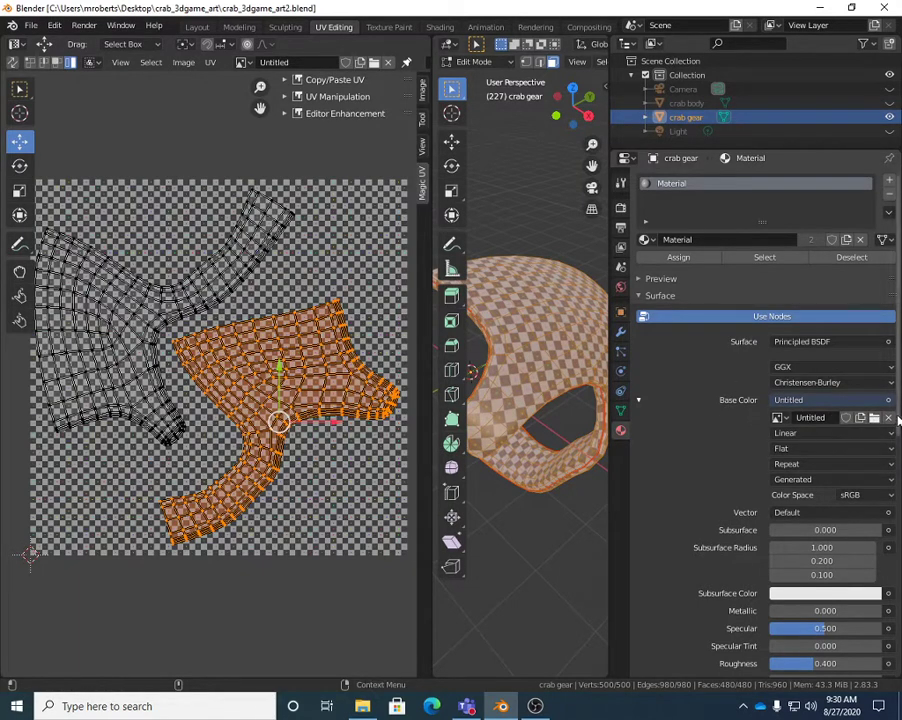
left_click(889, 419)
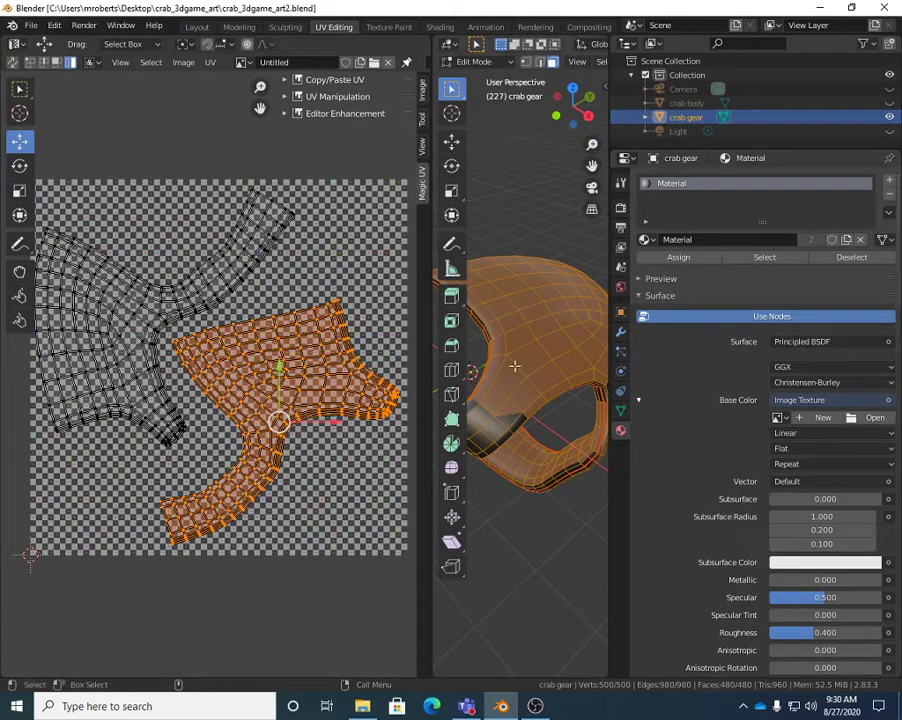
middle_click_drag(519, 379, 524, 380)
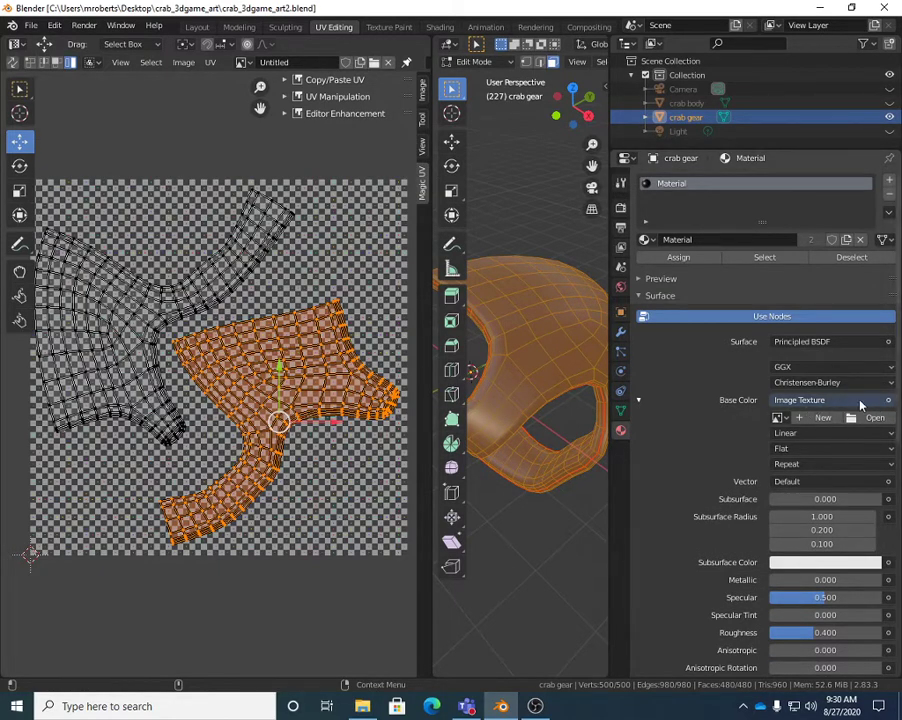
left_click(889, 400)
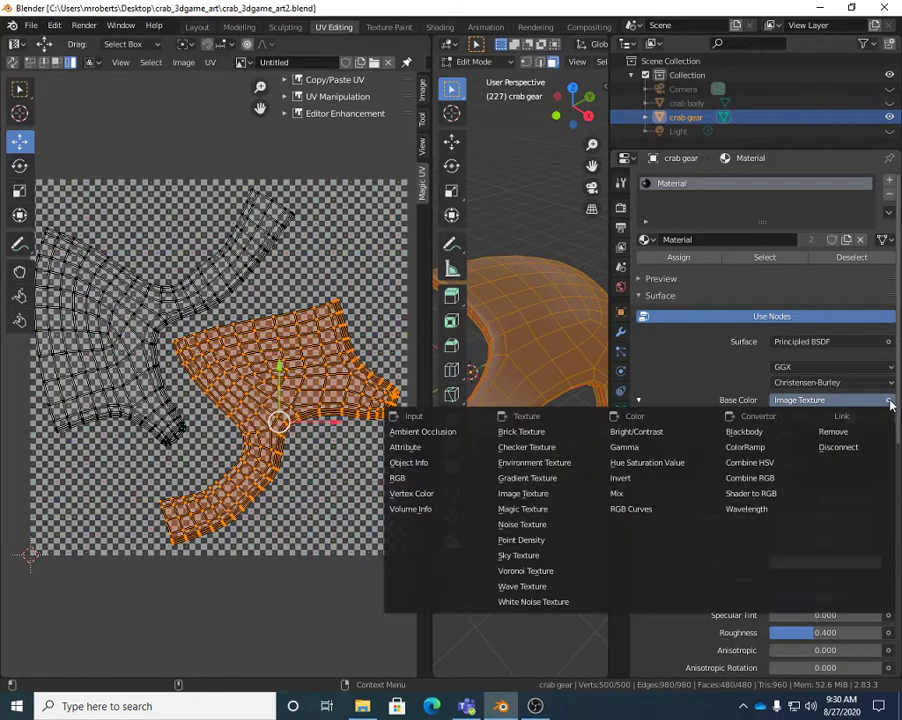
left_click(842, 433)
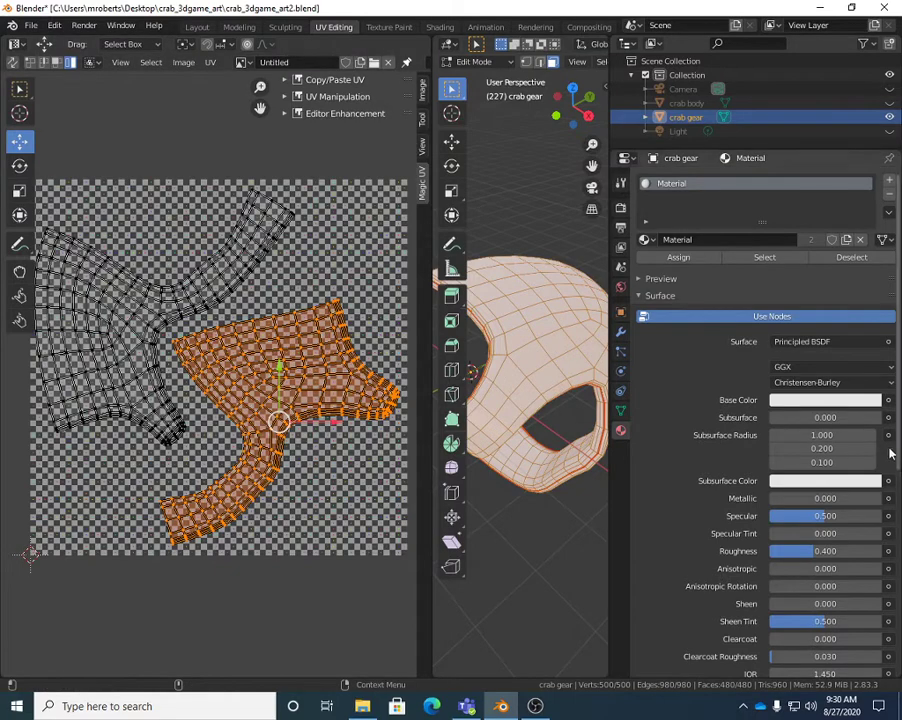
Step: Look at New Image settings, keep Blank as generated type, and dismiss the dialog
left_click(362, 63)
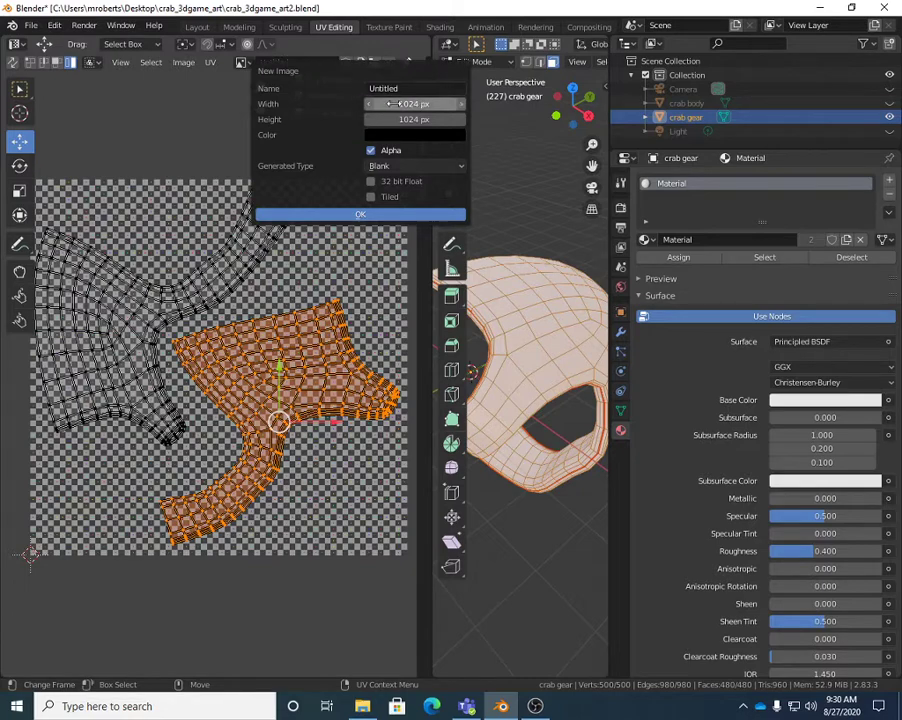
left_click(396, 166)
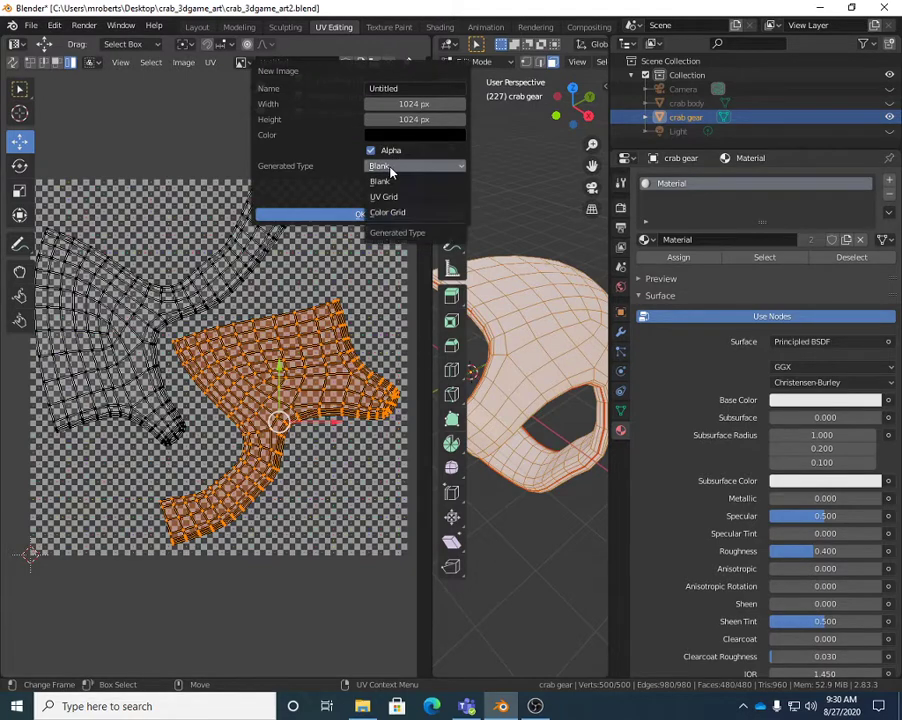
left_click(382, 181)
left_click(398, 214)
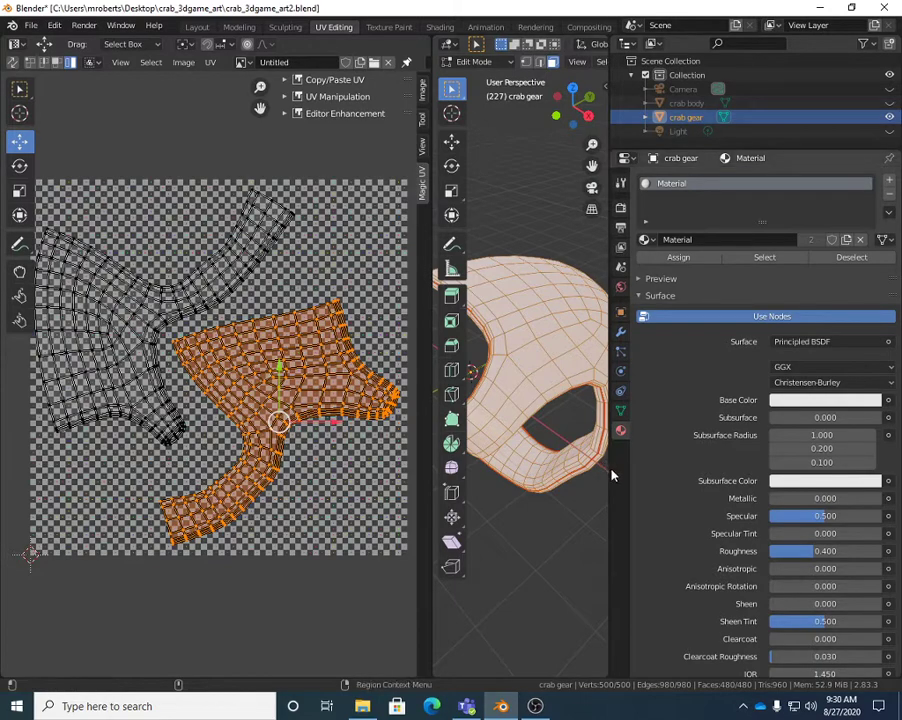
Step: Move the viewport–Properties border right to enlarge the crab gear's 3D view
left_click_drag(606, 472, 677, 475)
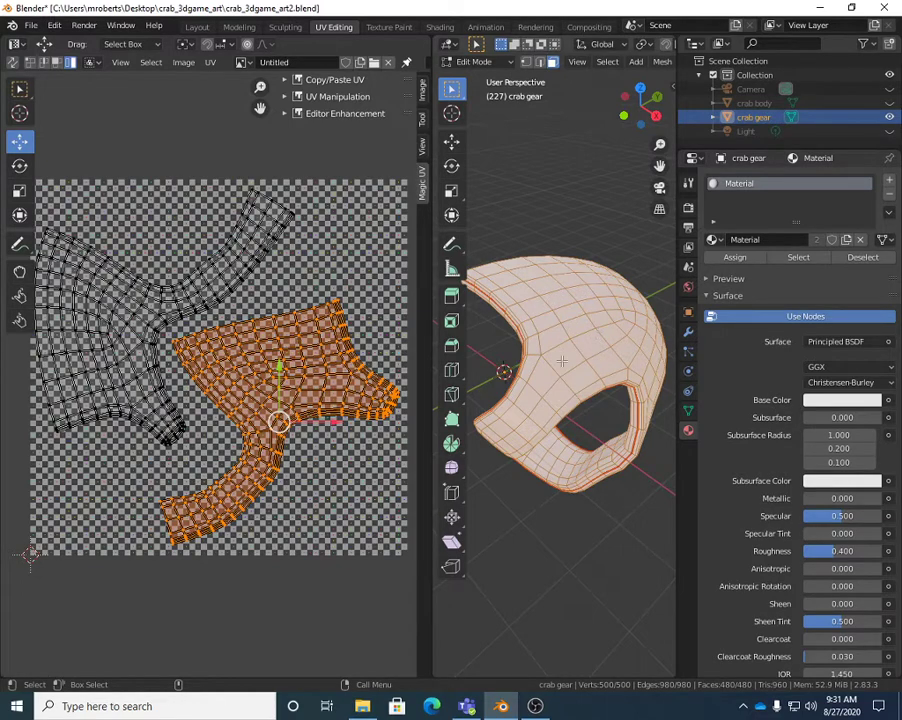
Step: Reconnect Base Color to an Image Texture using the Untitled checker image
left_click(889, 400)
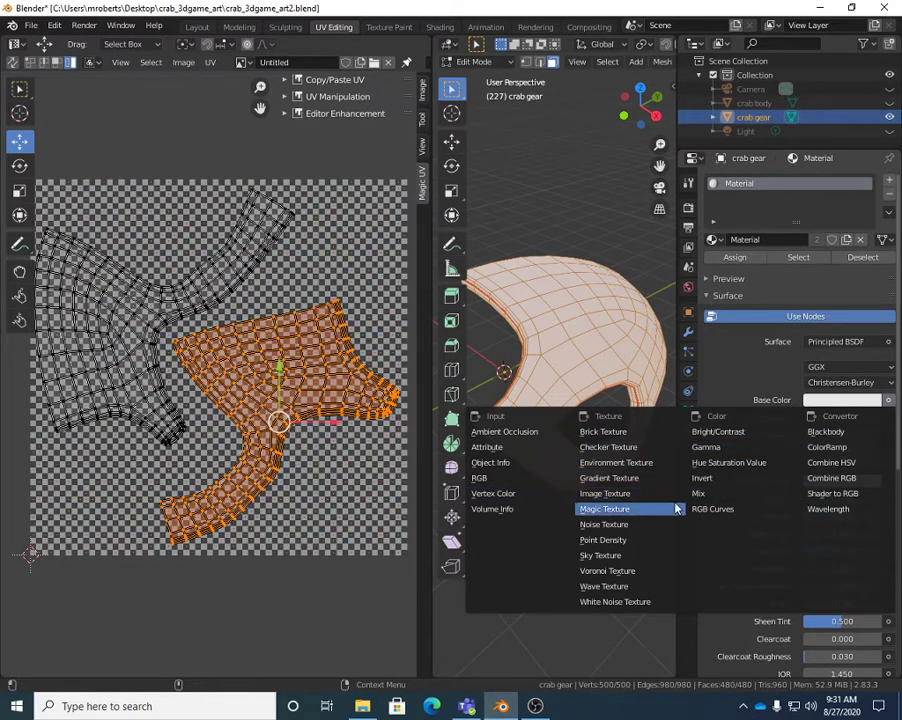
left_click(608, 494)
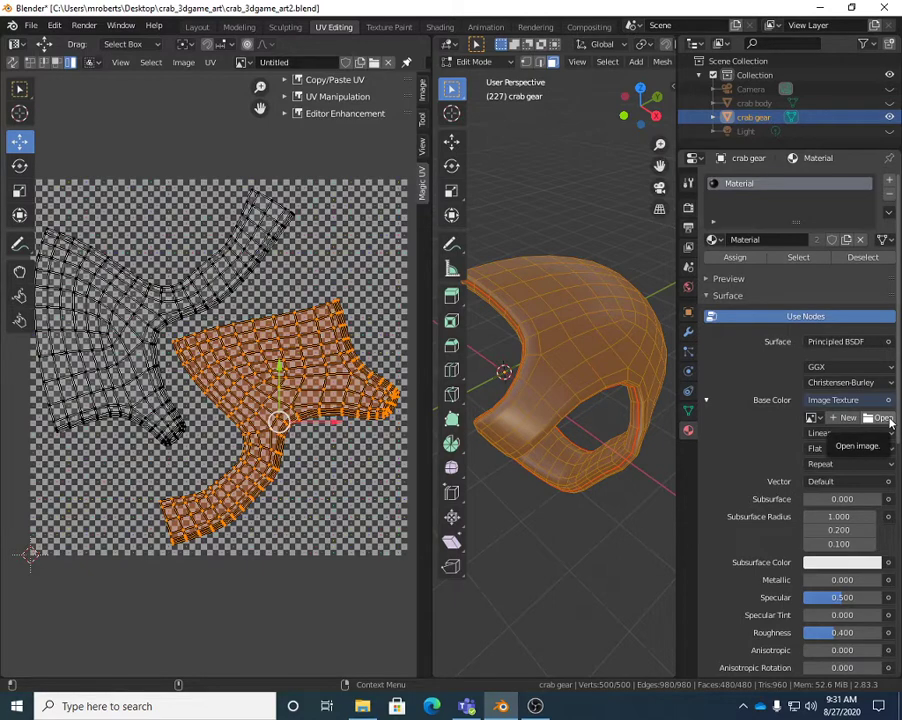
left_click(812, 418)
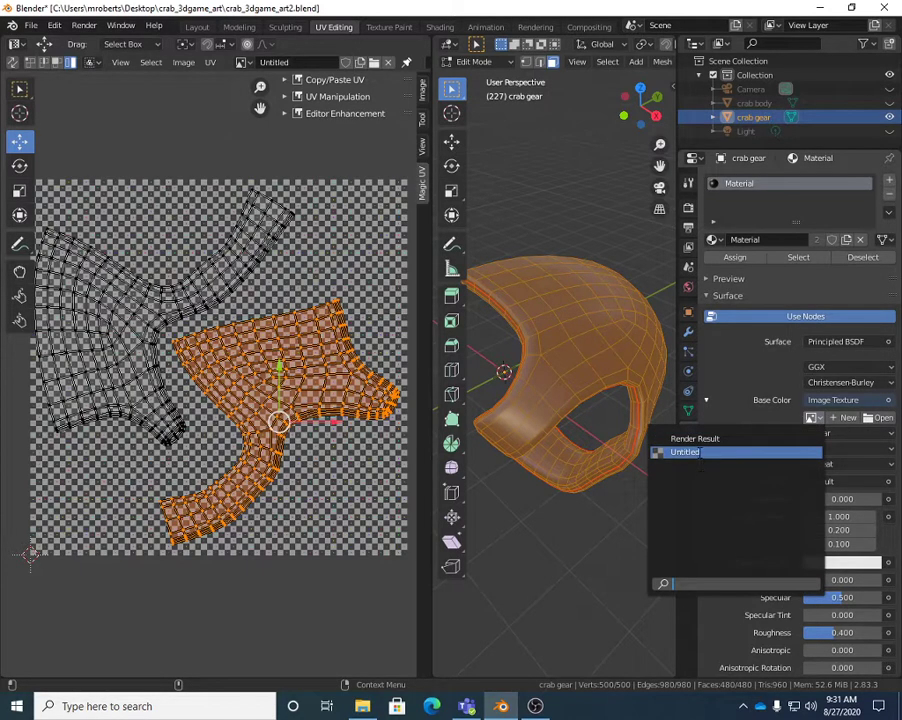
left_click(700, 456)
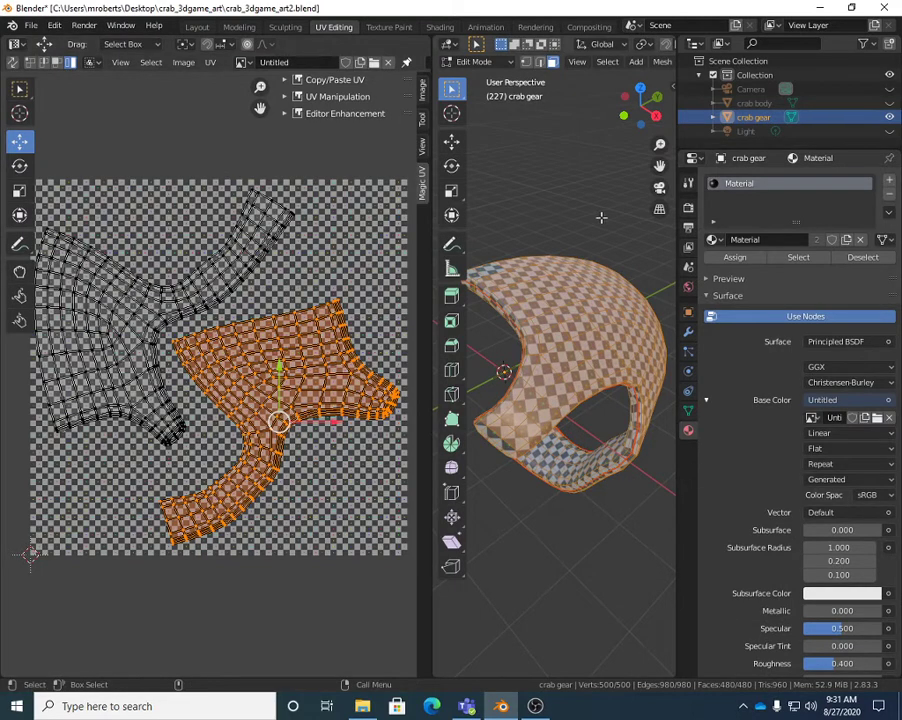
Step: Select the entire crab gear mesh via one top face and Ctrl+L, widening the 3D view
left_click(601, 217)
left_click(567, 323)
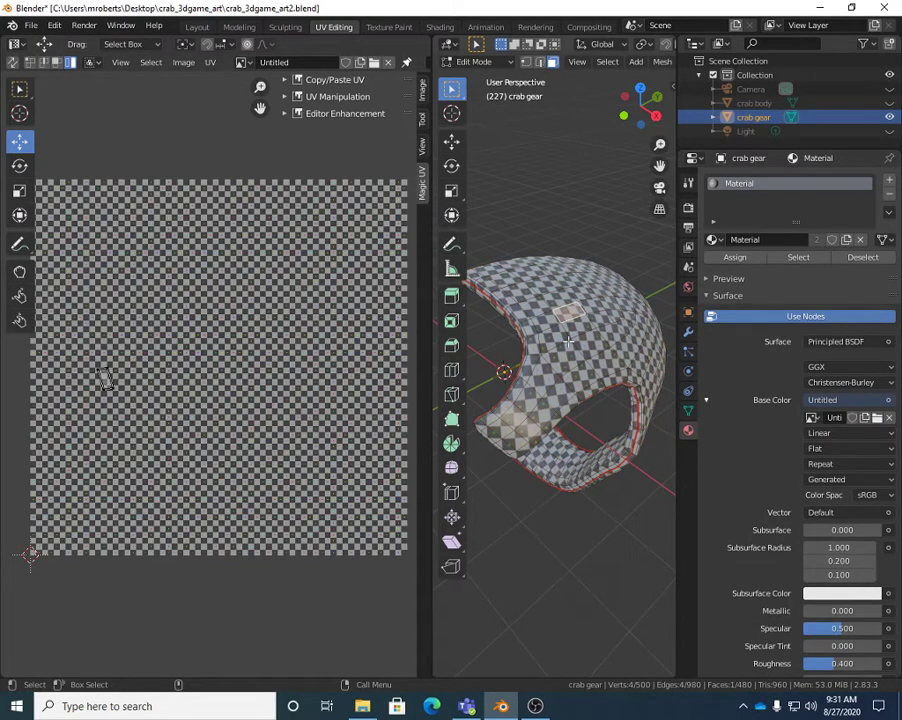
key("ctrl+l")
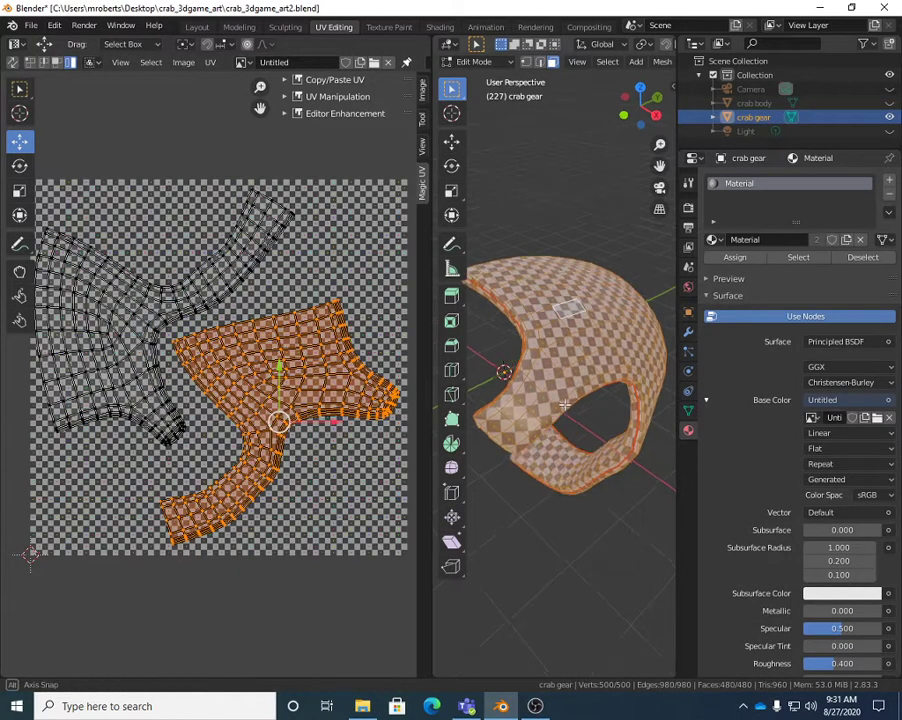
middle_click_drag(567, 340, 636, 355)
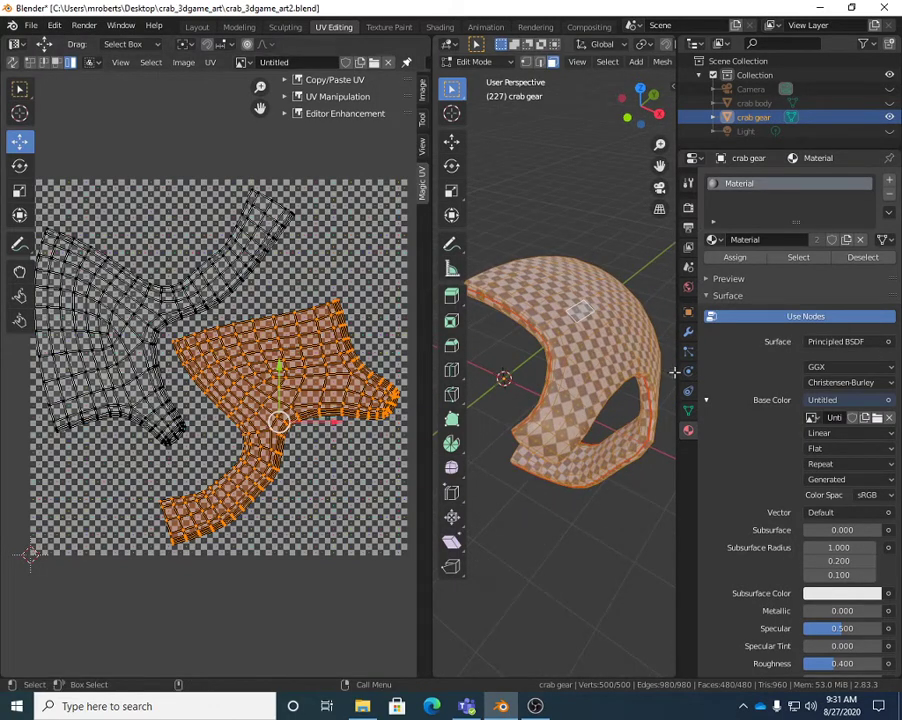
left_click_drag(676, 372, 796, 384)
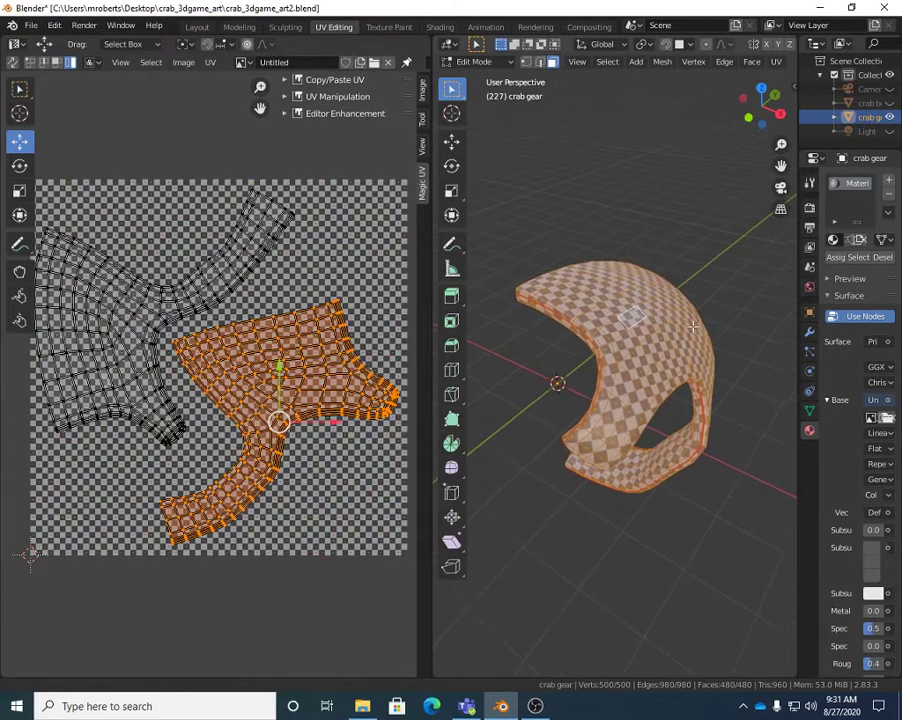
middle_click_drag(692, 327, 688, 334)
Step: Return to Object Mode, show the modifier settings, and enlarge the 3D view
key("Tab")
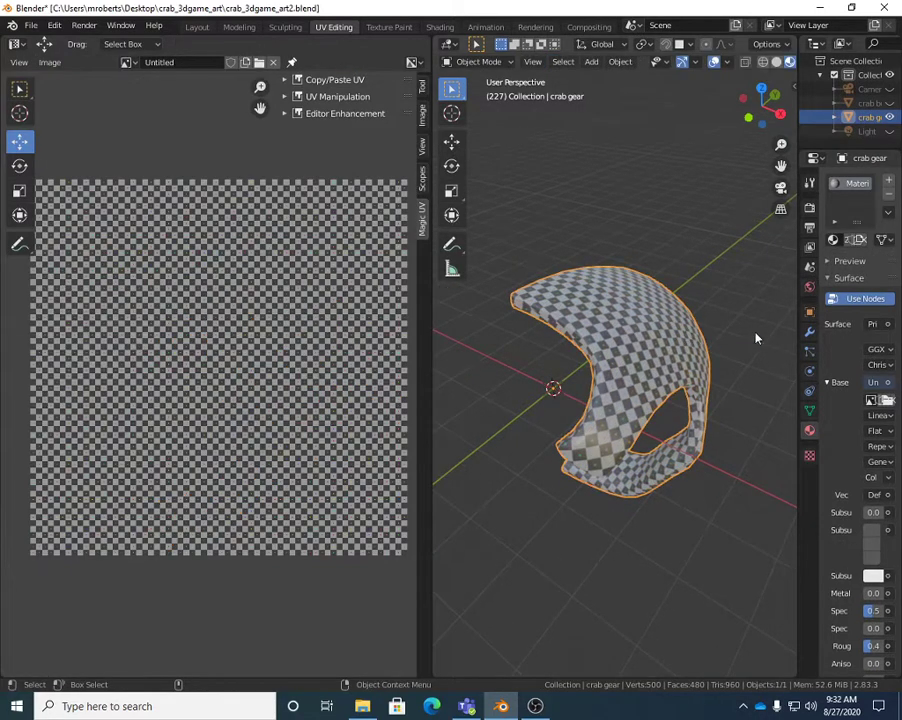
left_click(809, 331)
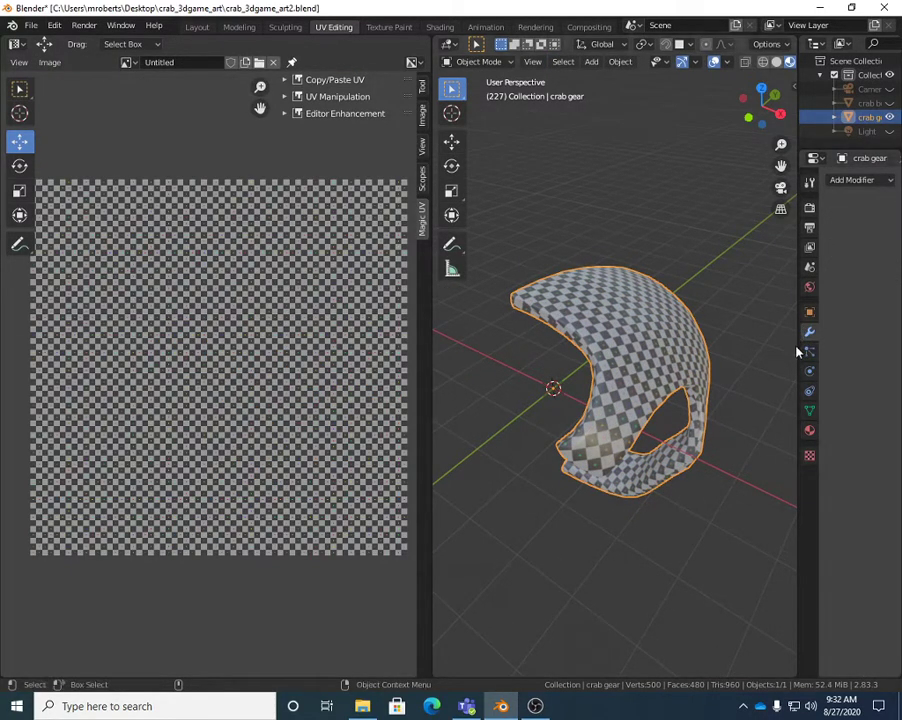
left_click_drag(796, 351, 731, 354)
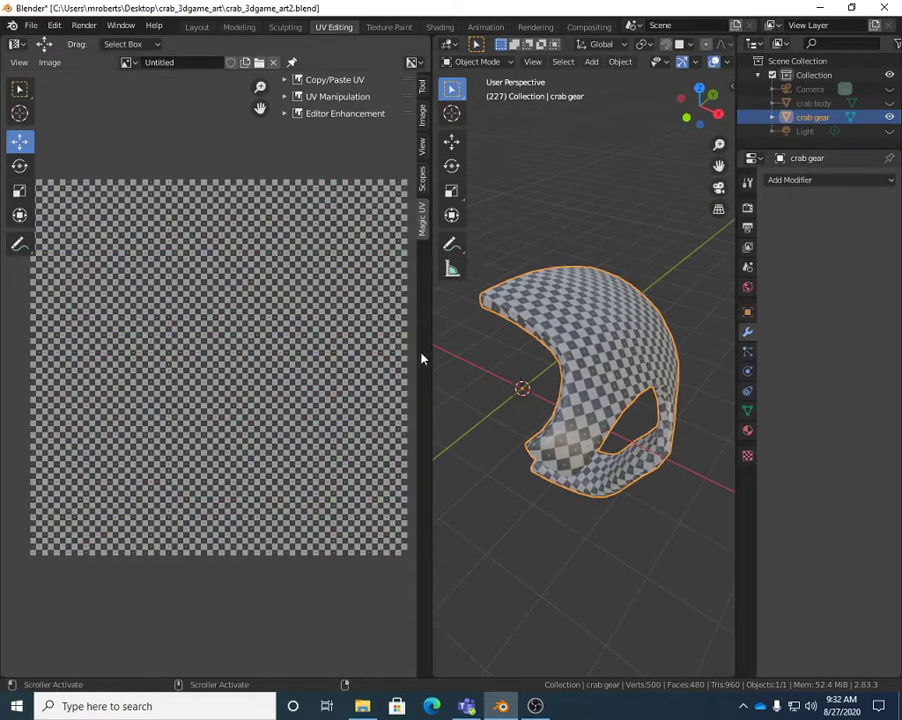
left_click_drag(429, 366, 195, 360)
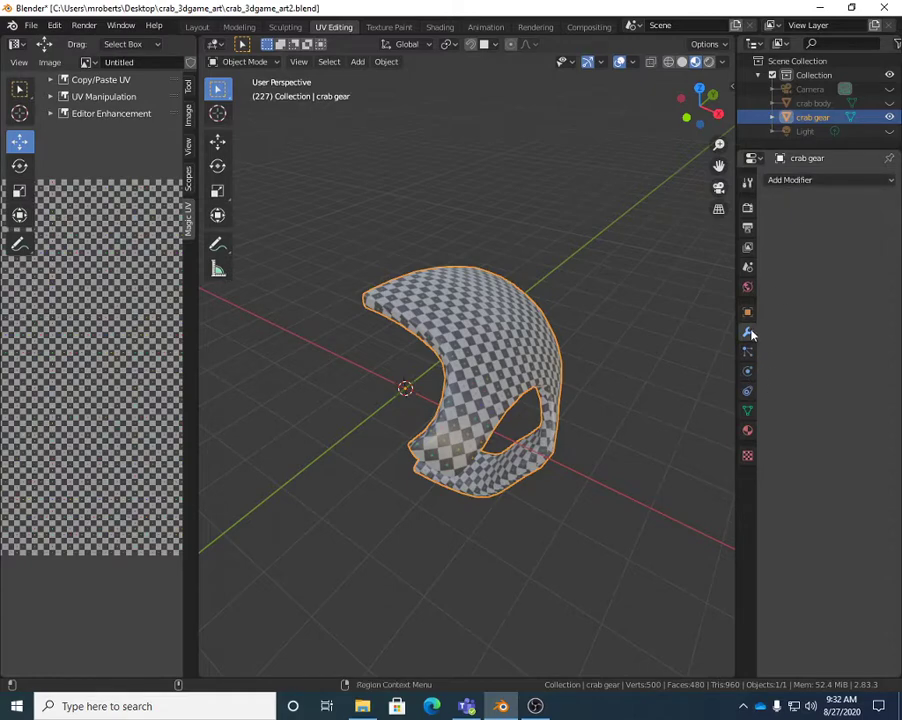
Step: Add a Mirror modifier to the crab gear and apply it
left_click(811, 180)
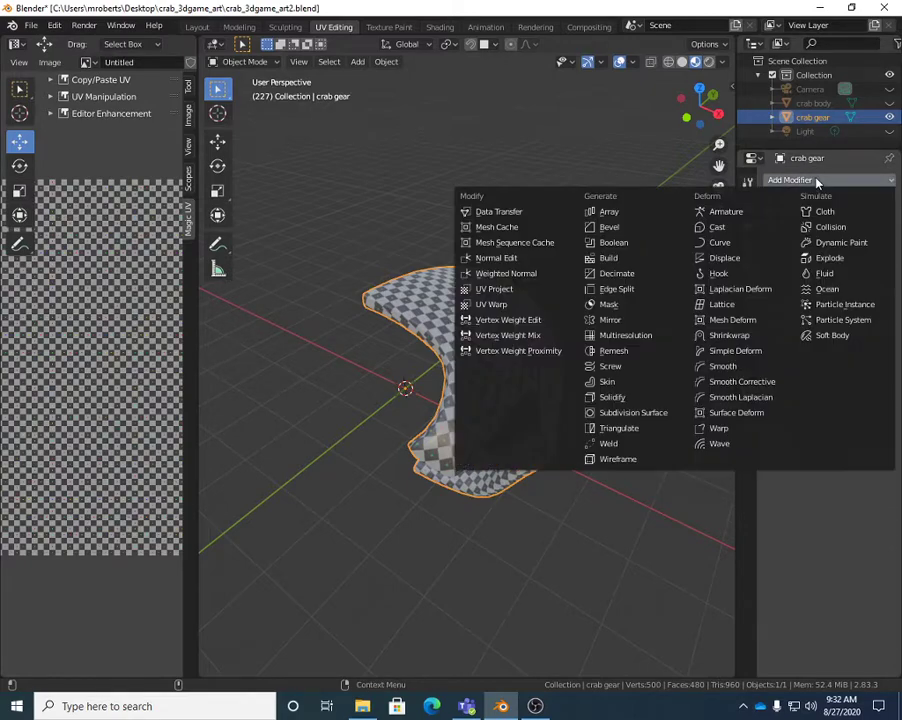
left_click(628, 323)
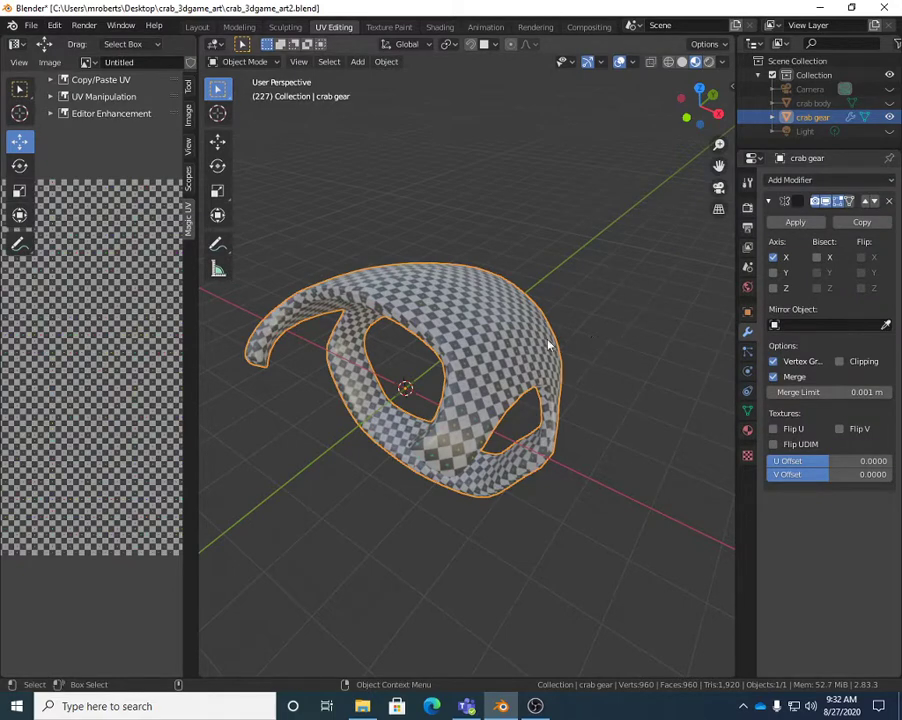
middle_click_drag(493, 334, 740, 210)
left_click(810, 224)
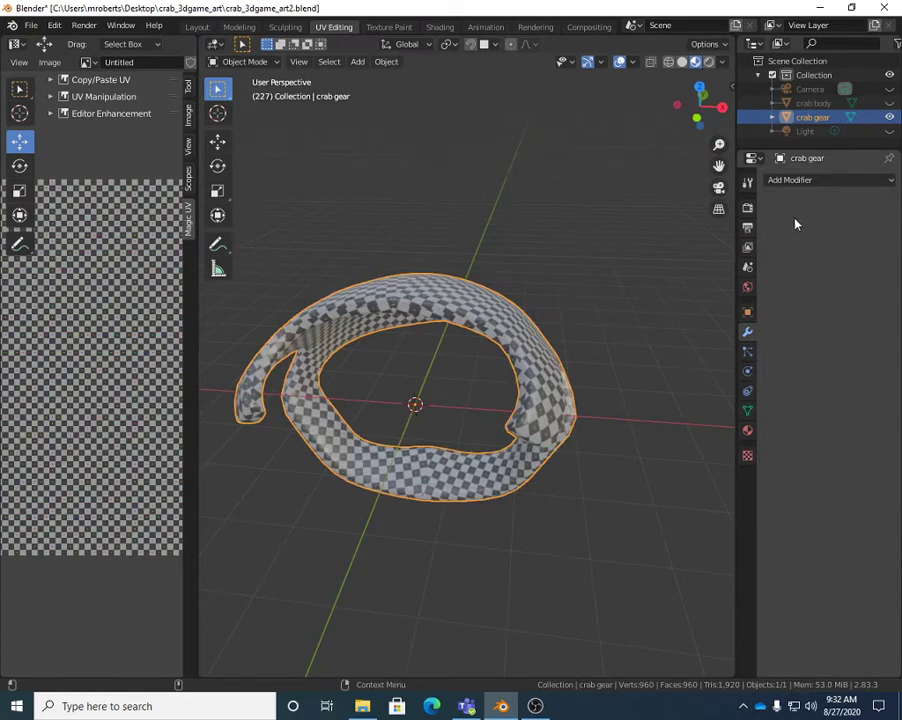
middle_click_drag(795, 221, 488, 308)
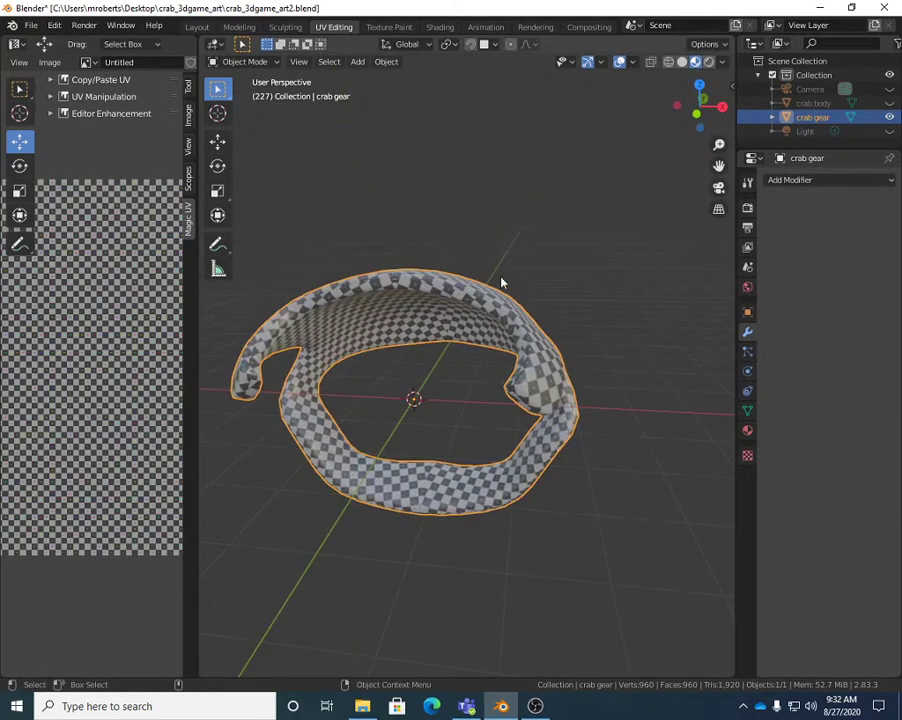
Step: In Edit Mode, move the selected UV island toward the upper left of the checker
key("Tab")
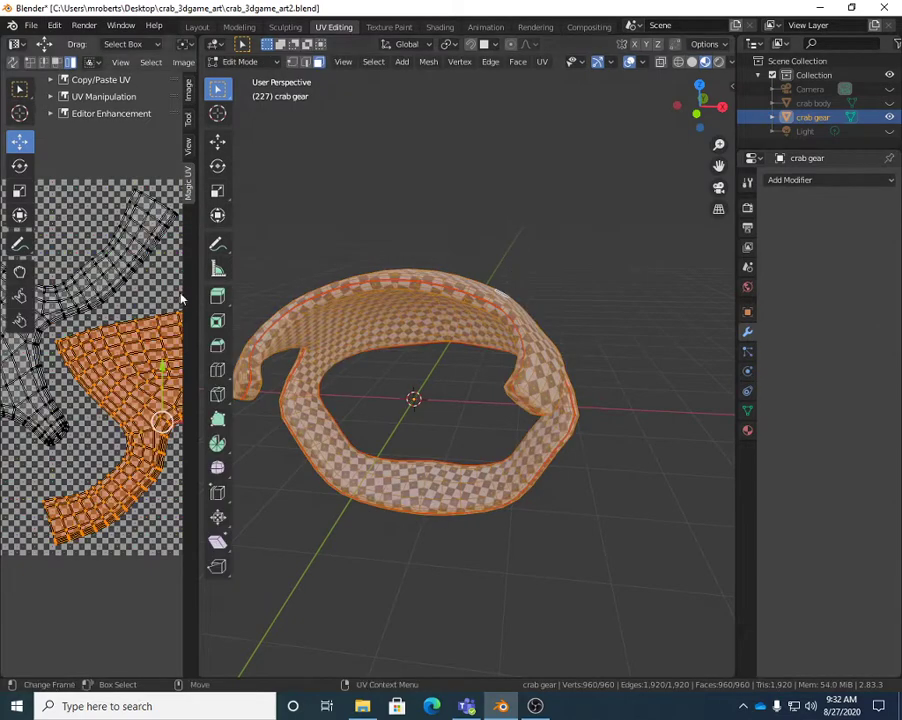
middle_click_drag(489, 299, 437, 354)
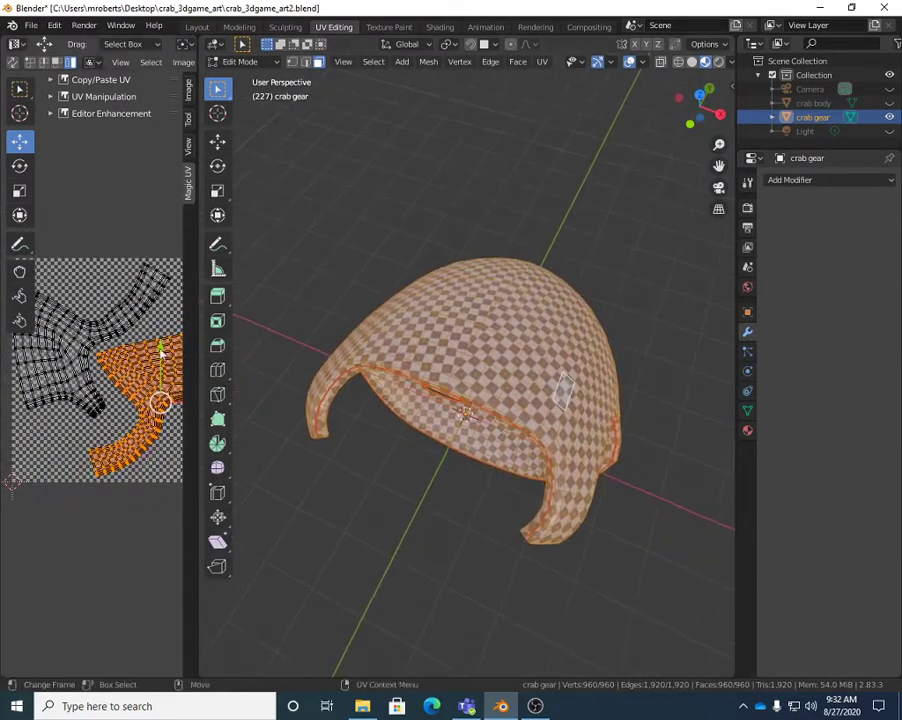
key("g")
left_click(150, 410)
left_click_drag(150, 400, 143, 343)
Step: Move the lower UV island to the lower right, leaving the upper-left island in place
left_click(134, 352)
key("g")
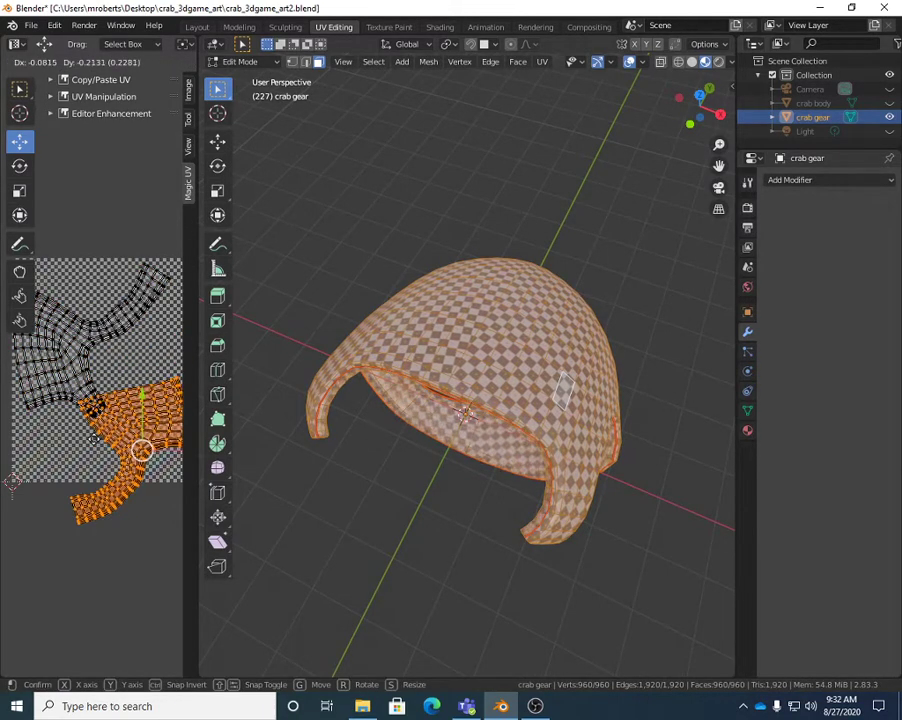
left_click(124, 384)
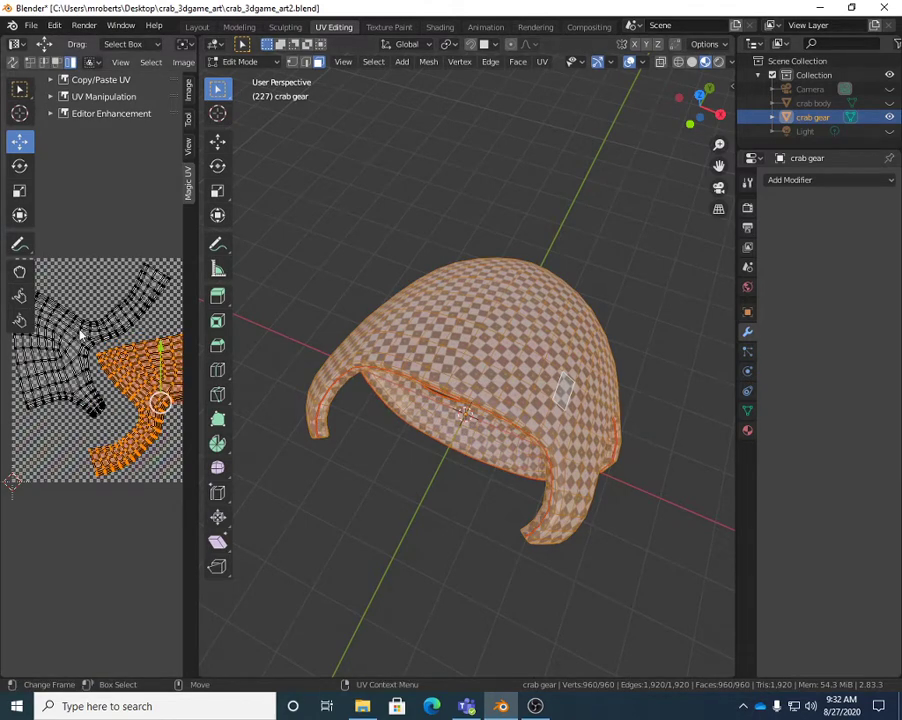
left_click(100, 290)
key("g")
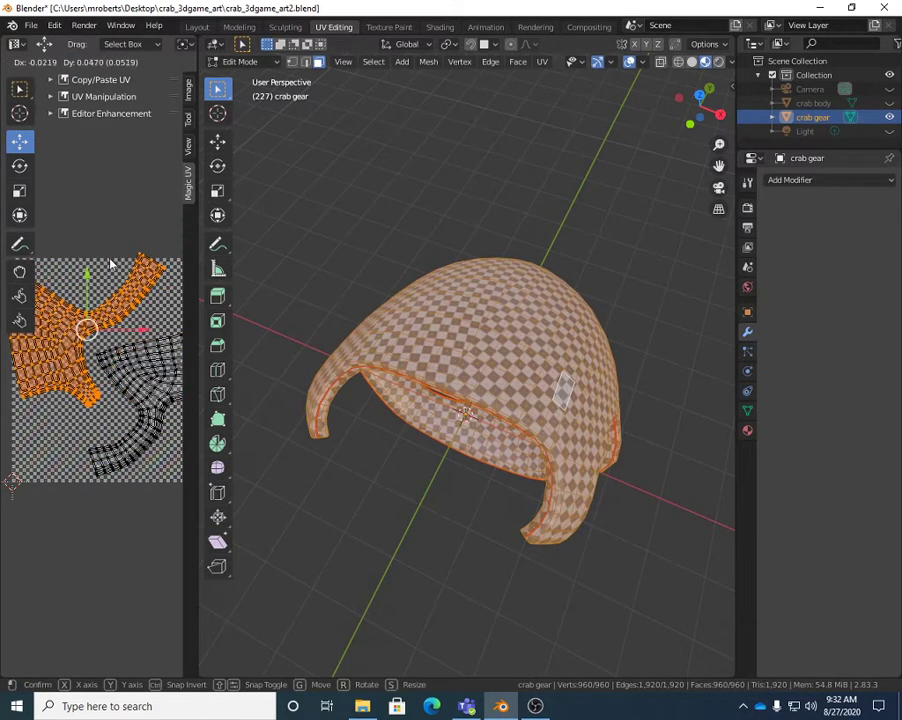
key("Escape")
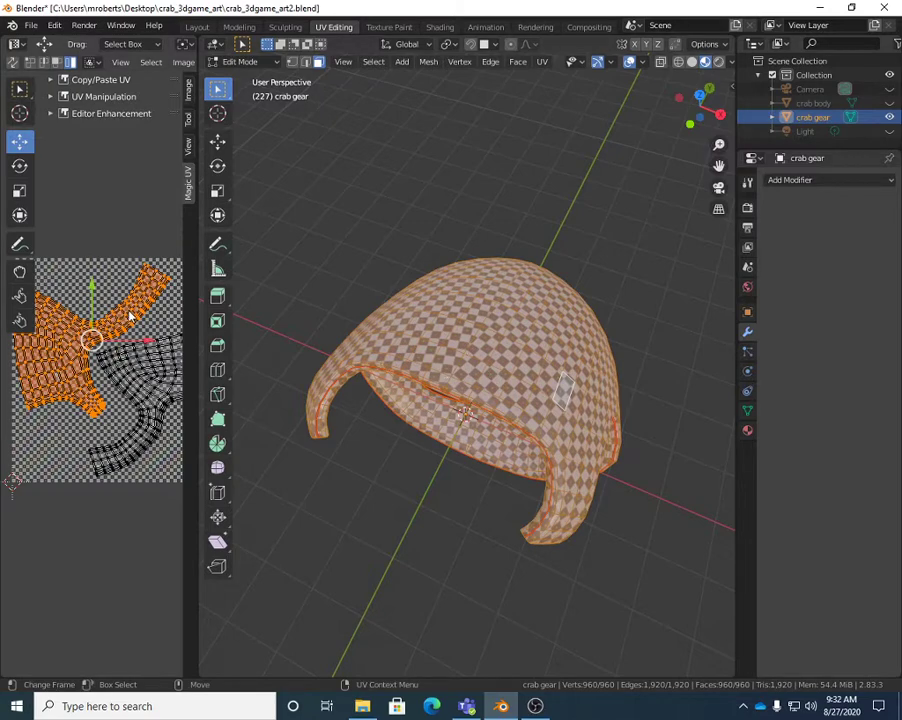
middle_click_drag(538, 357, 556, 339)
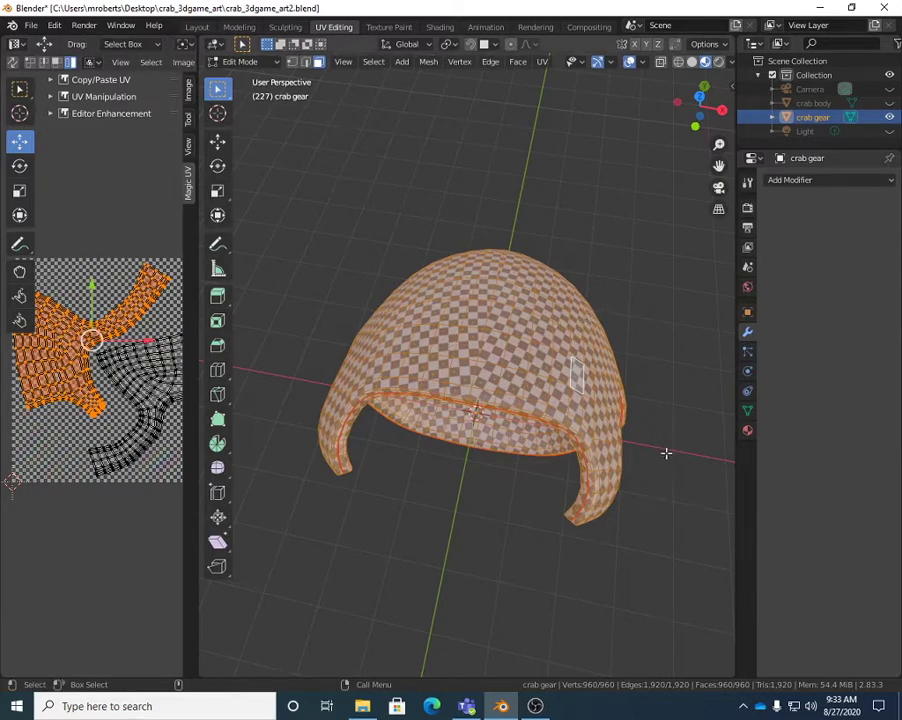
mouse_move(527, 408)
middle_mouse_down()
mouse_move(600, 412)
mouse_move(532, 413)
middle_mouse_up()
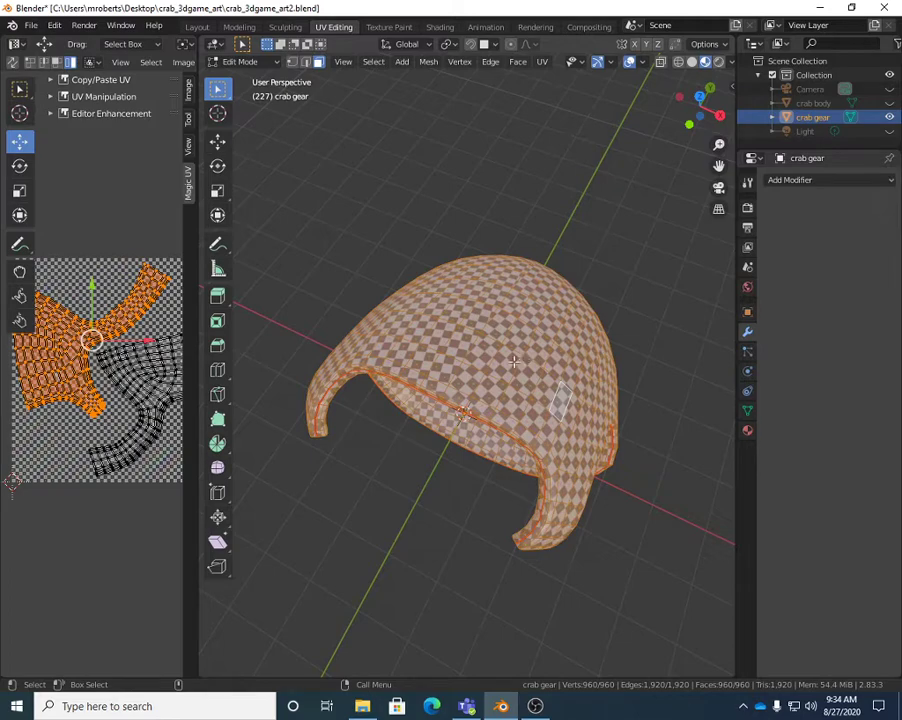
Step: Inspect the checker-textured gear from several angles, resize the UV area, and return to Object Mode
middle_click_drag(486, 346, 521, 300)
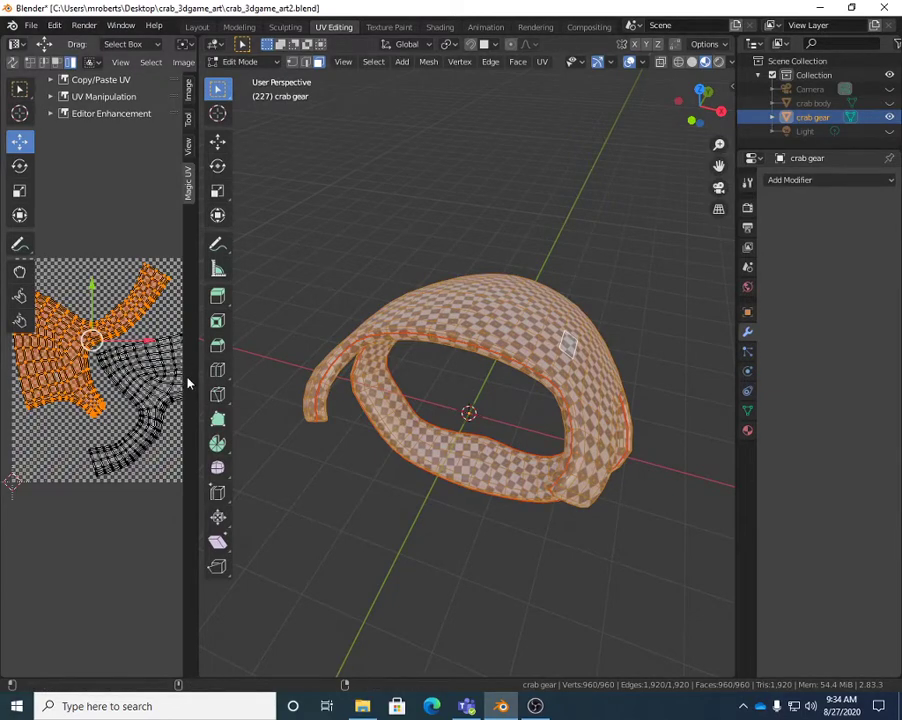
left_click_drag(192, 380, 217, 395)
middle_click_drag(400, 390, 491, 430)
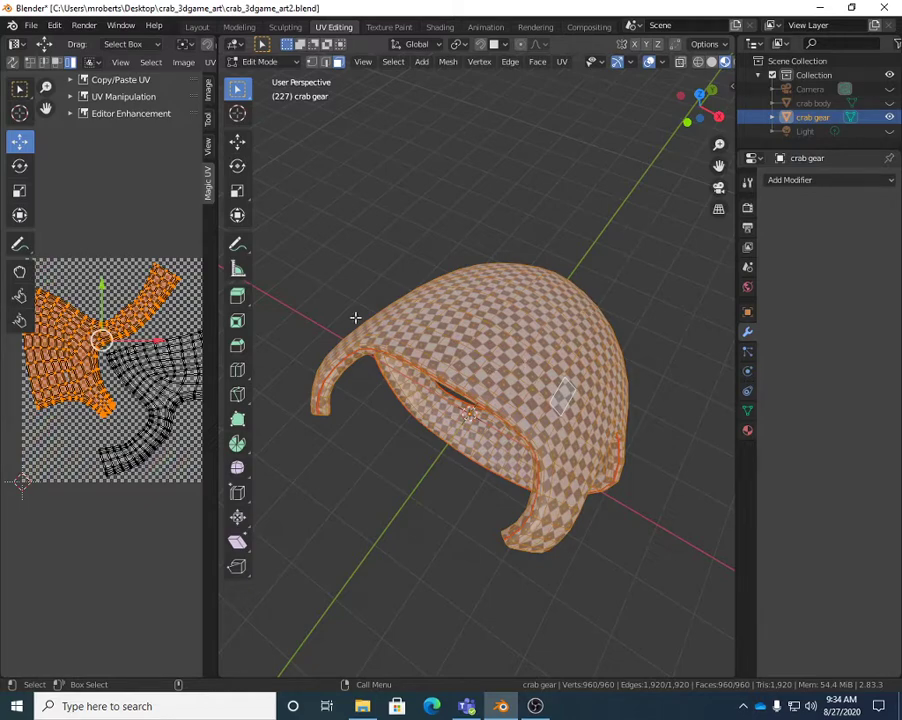
middle_click_drag(395, 328, 447, 356)
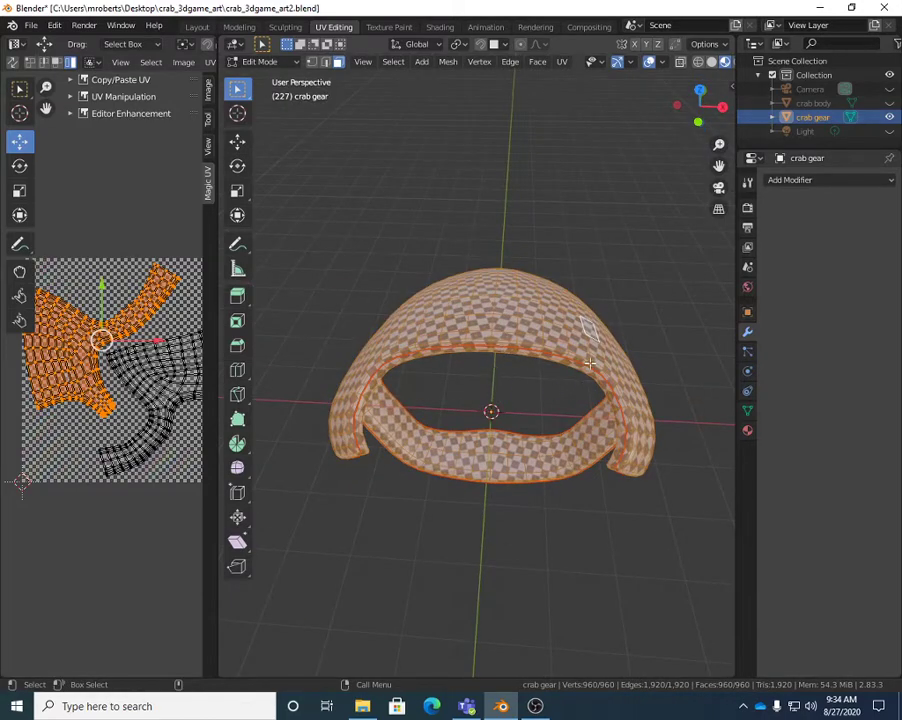
middle_click_drag(580, 318, 527, 298)
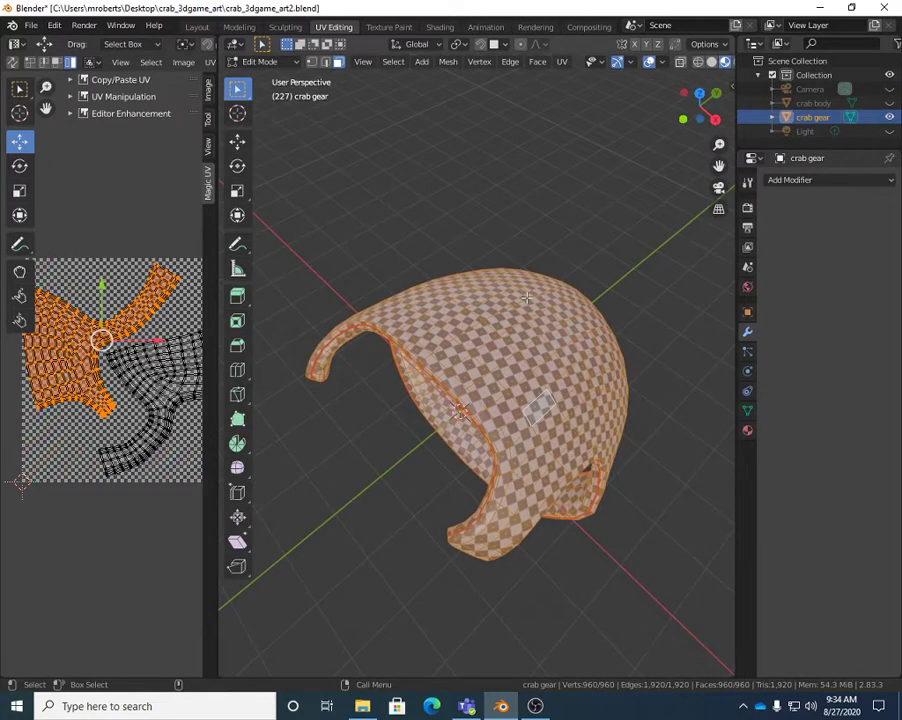
middle_click_drag(484, 333, 486, 306)
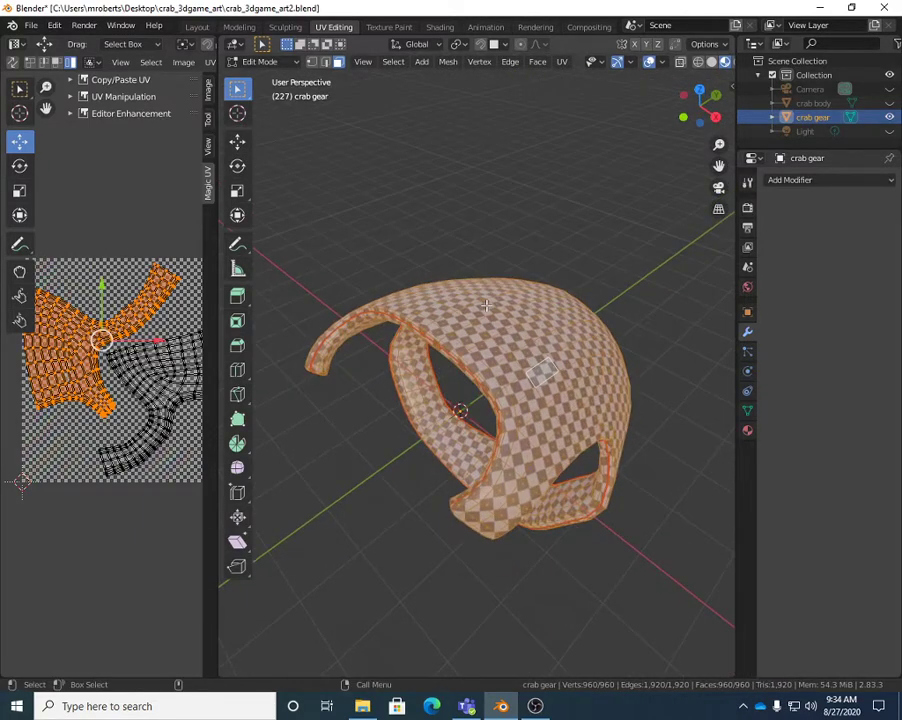
key("Tab")
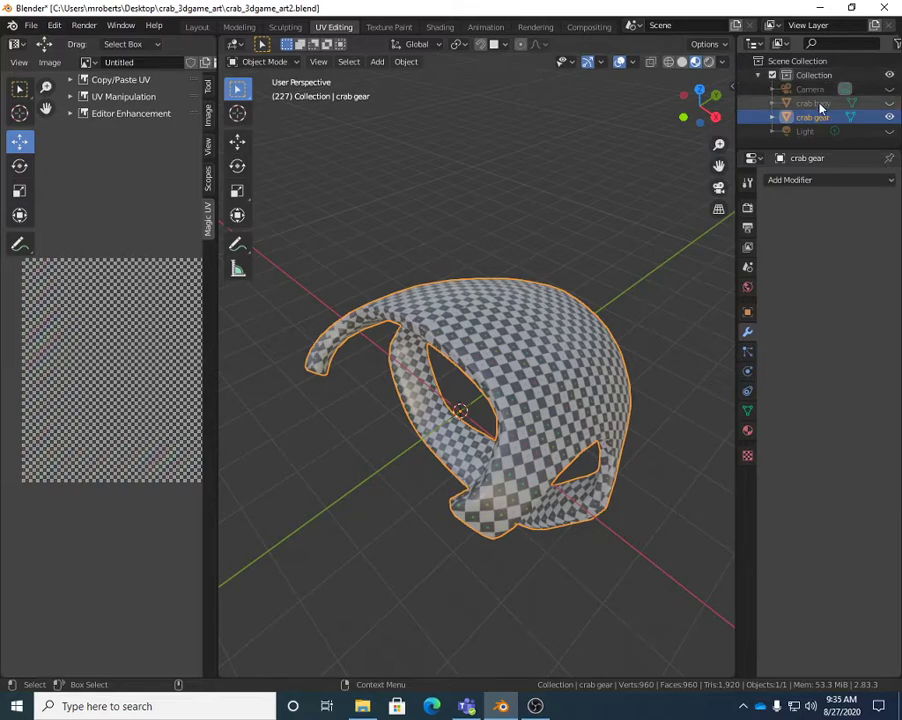
Step: Unhide the crab body, hide the crab gear, and select the body object
left_click(889, 103)
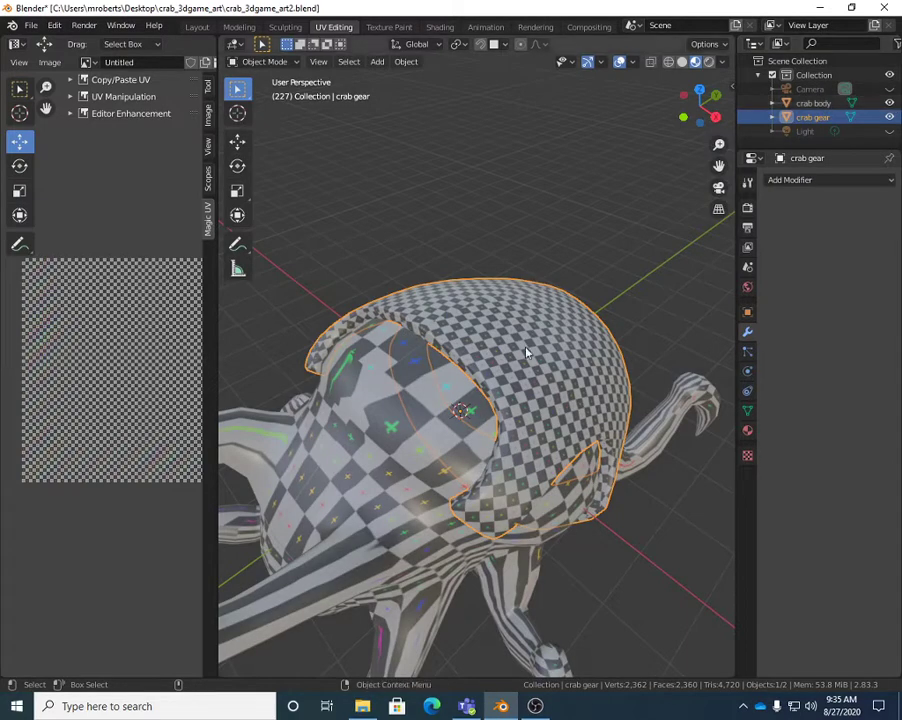
mouse_move(527, 352)
middle_mouse_down()
mouse_move(480, 340)
mouse_move(520, 330)
middle_mouse_up()
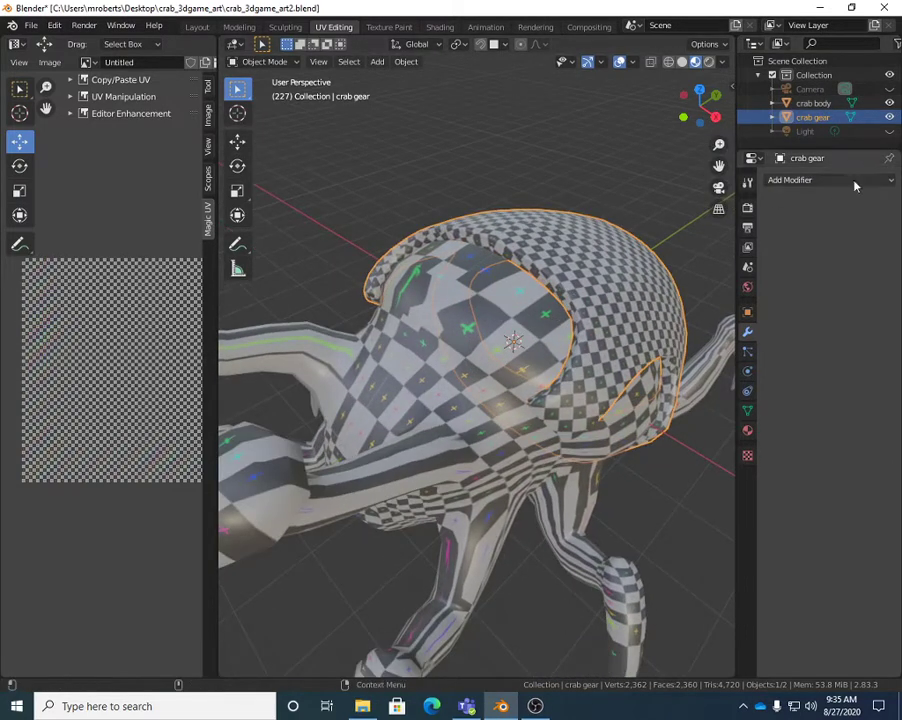
left_click(889, 117)
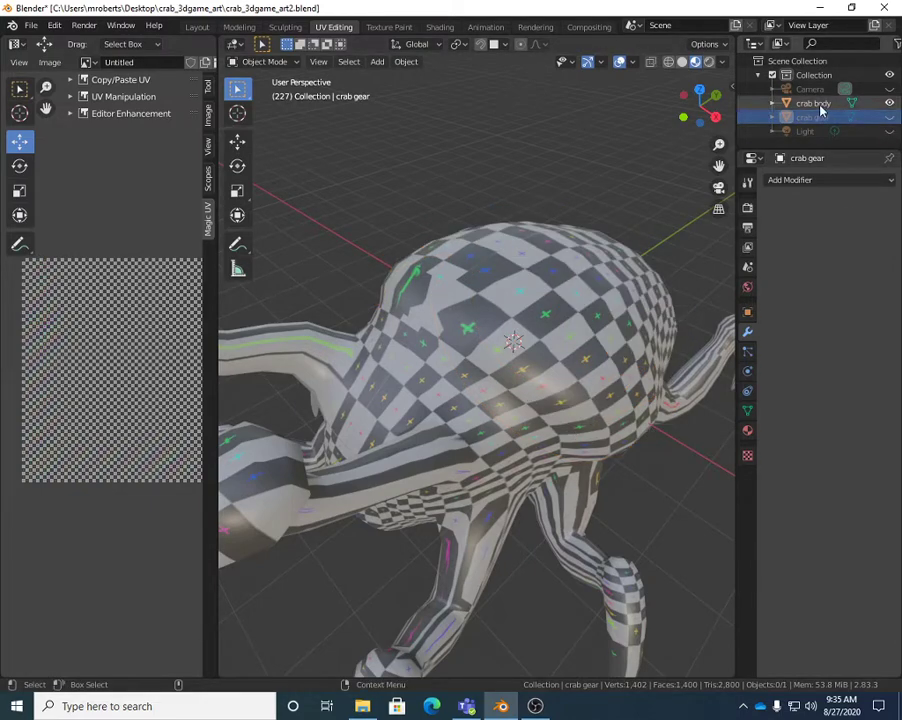
left_click(818, 106)
left_click(862, 119)
left_click(802, 104)
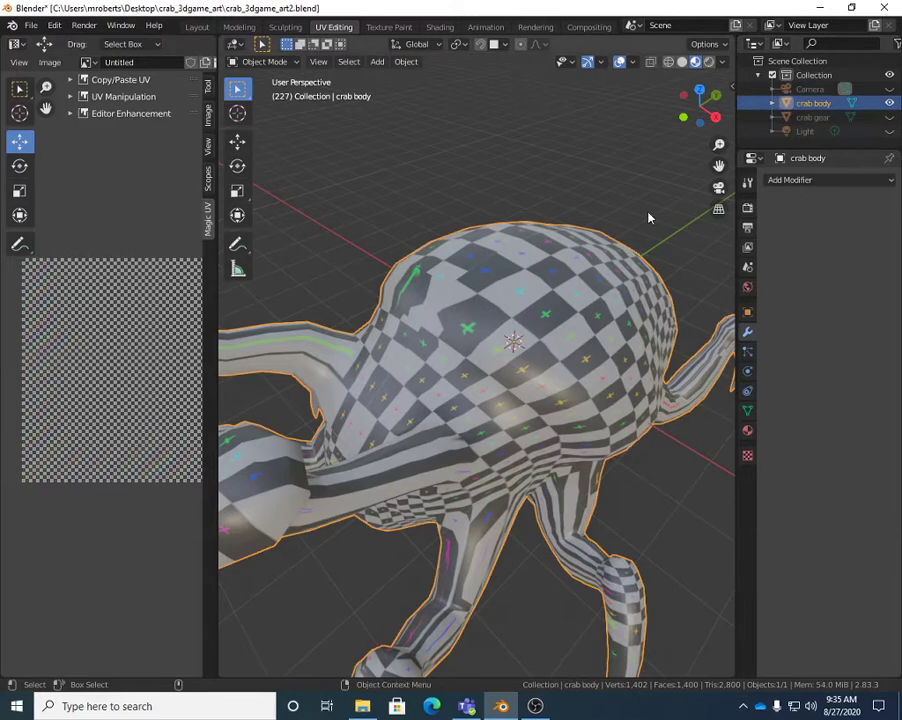
Step: Orbit around the textured crab body from all sides, then enter Edit Mode
middle_click_drag(648, 215, 572, 262)
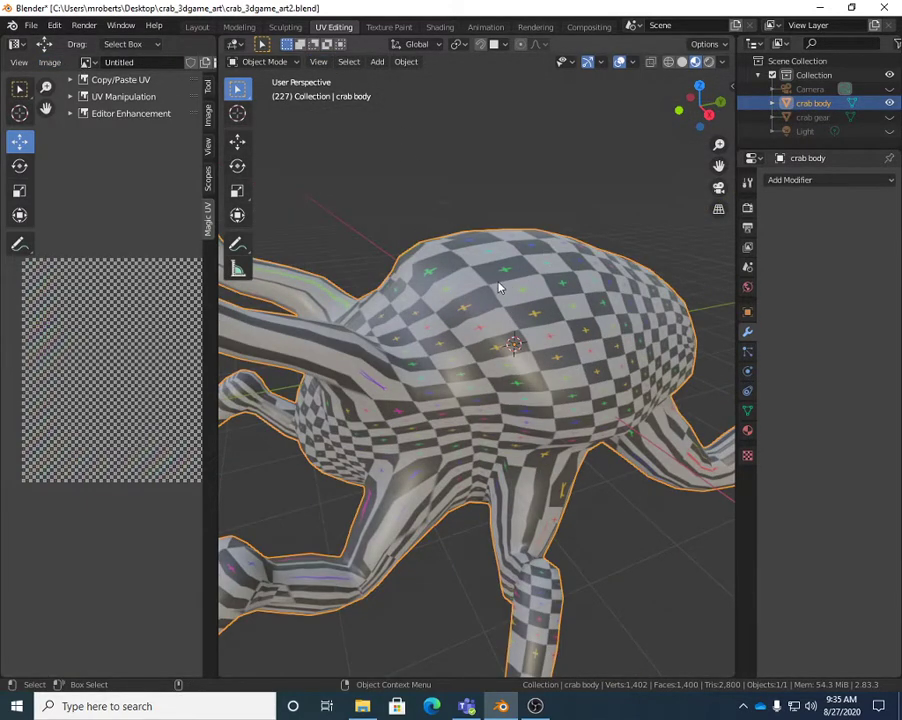
scroll(520, 290, "down", 6)
scroll(491, 268, "up", 5)
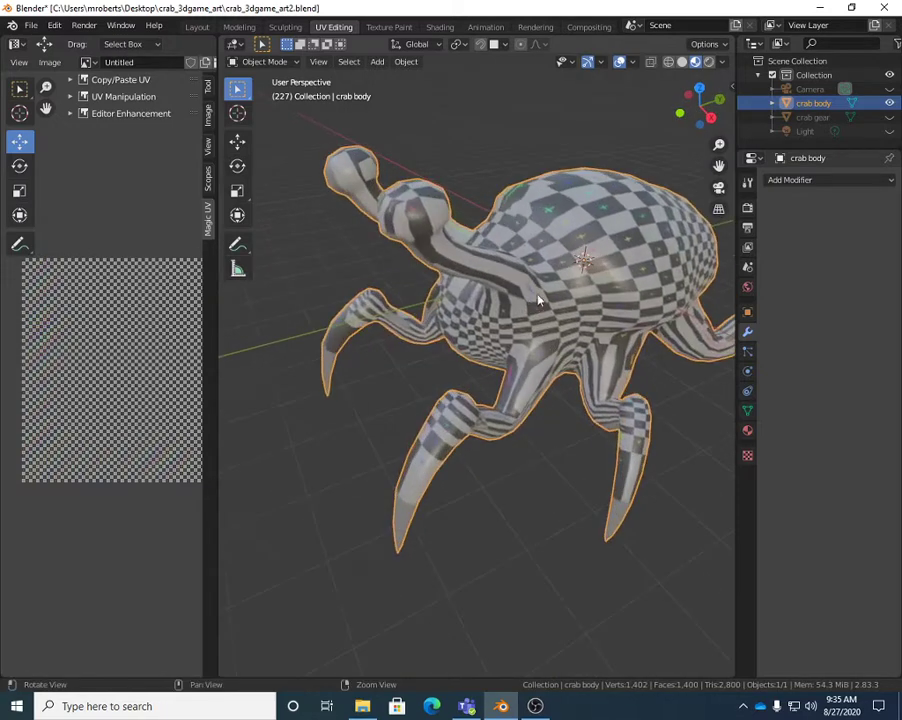
middle_click_drag(538, 293, 563, 292)
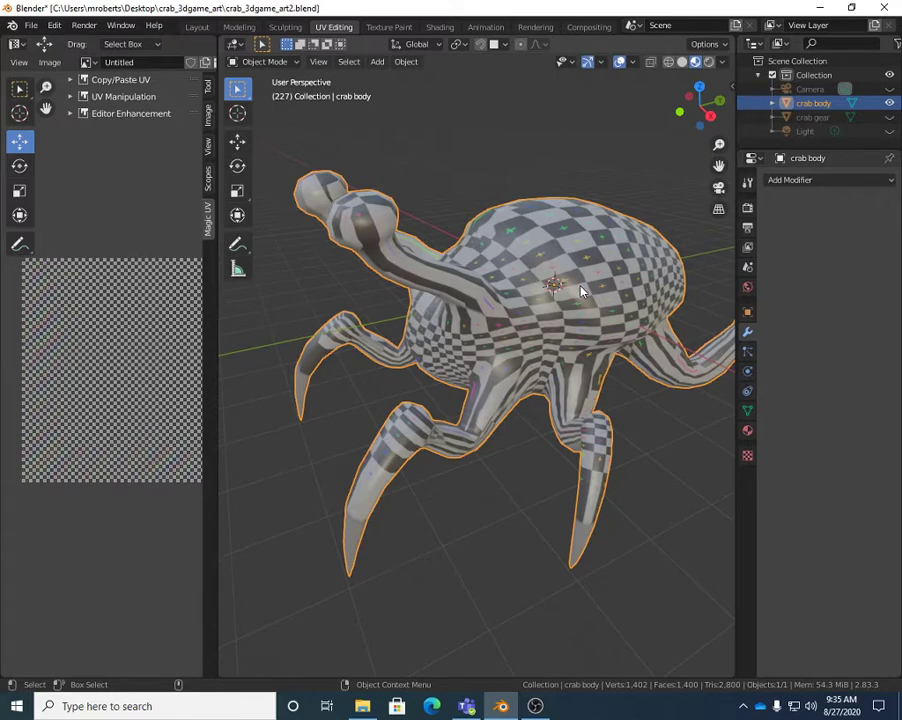
middle_click_drag(581, 291, 556, 328)
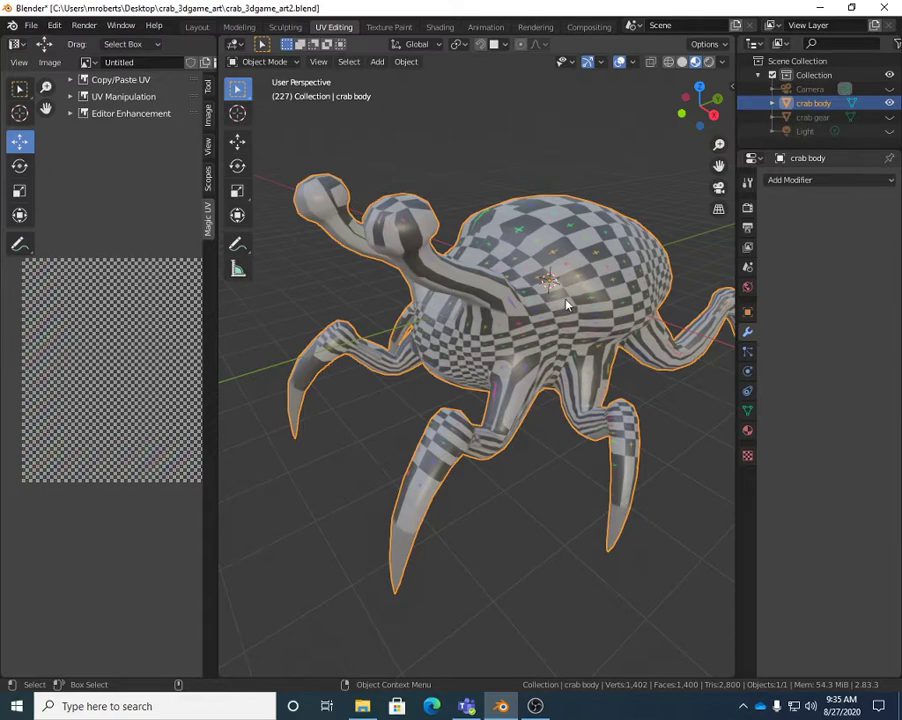
middle_click_drag(590, 354, 471, 301)
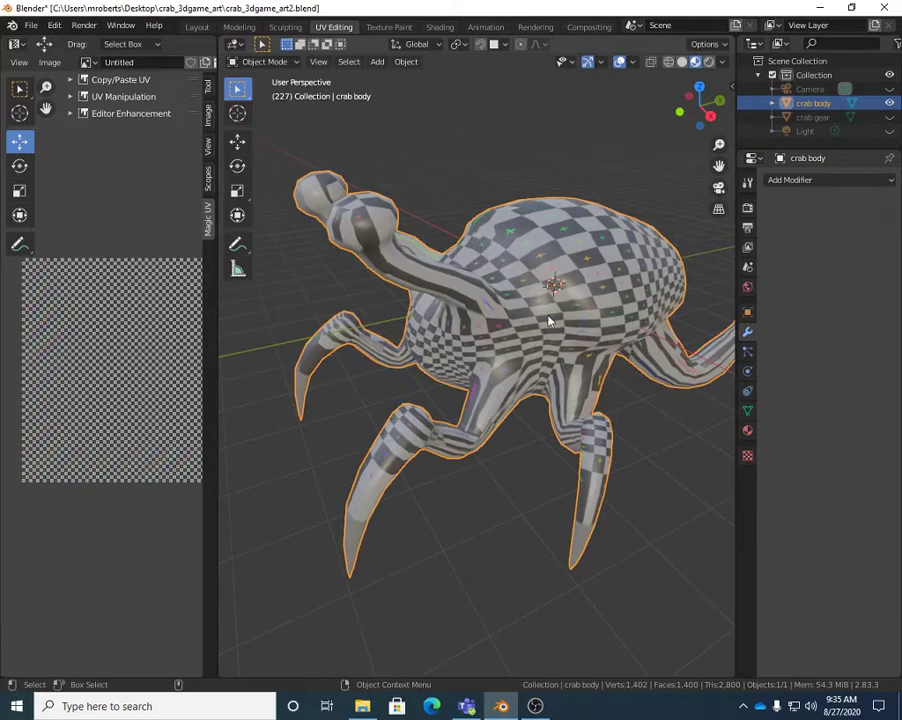
middle_click_drag(548, 318, 527, 312)
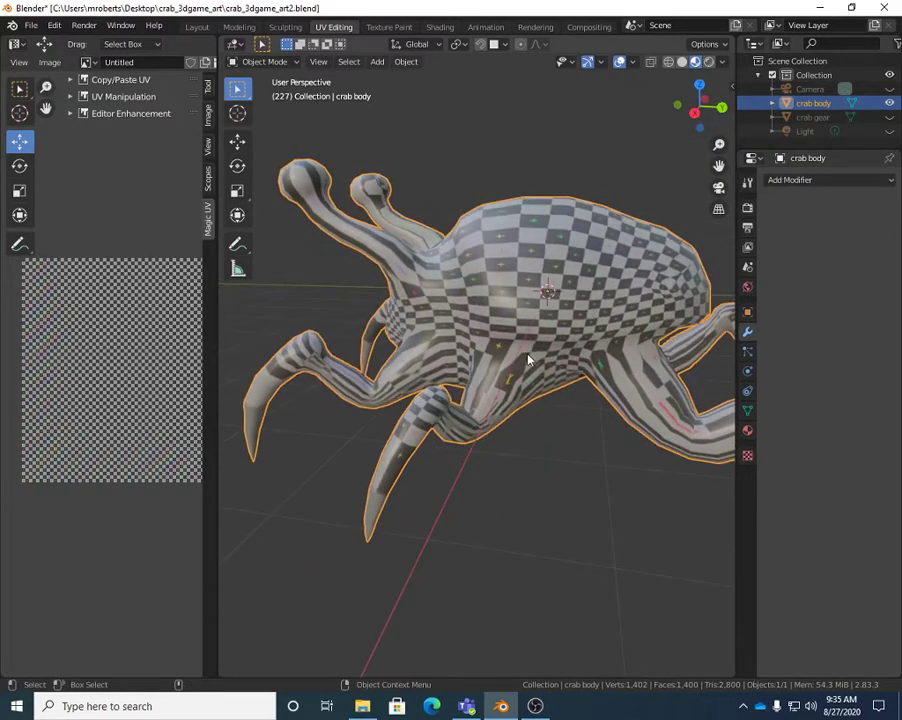
middle_click_drag(527, 358, 570, 242)
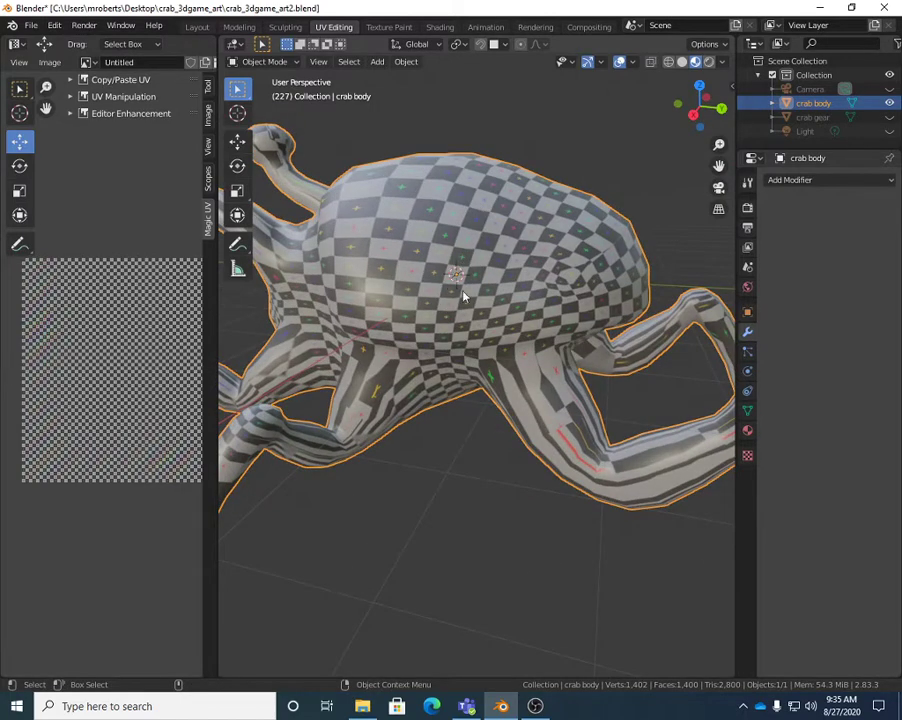
middle_click_drag(572, 413, 503, 397)
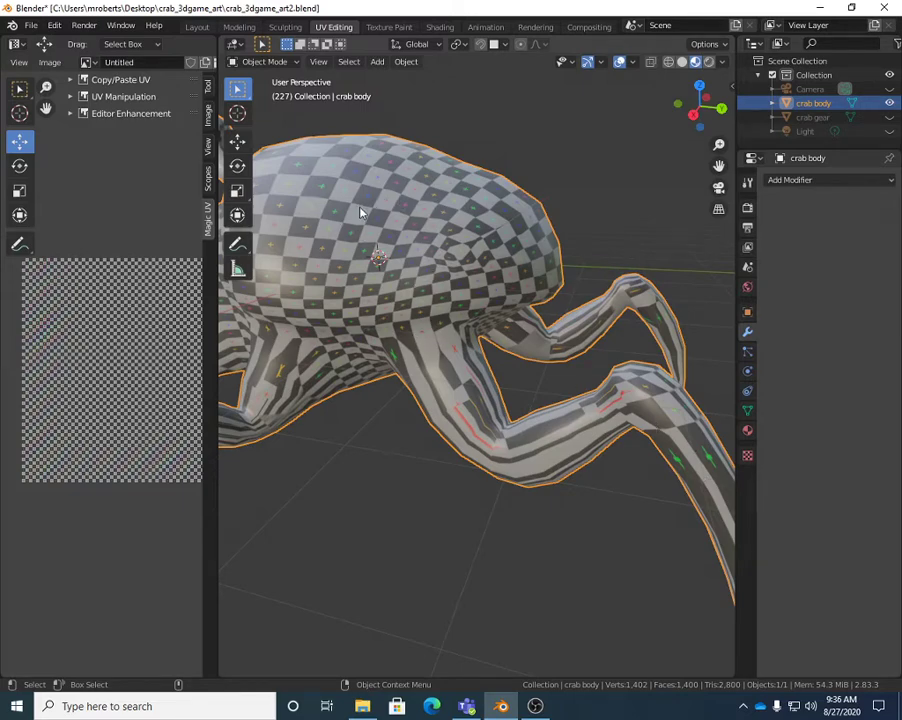
middle_click_drag(361, 212, 439, 204)
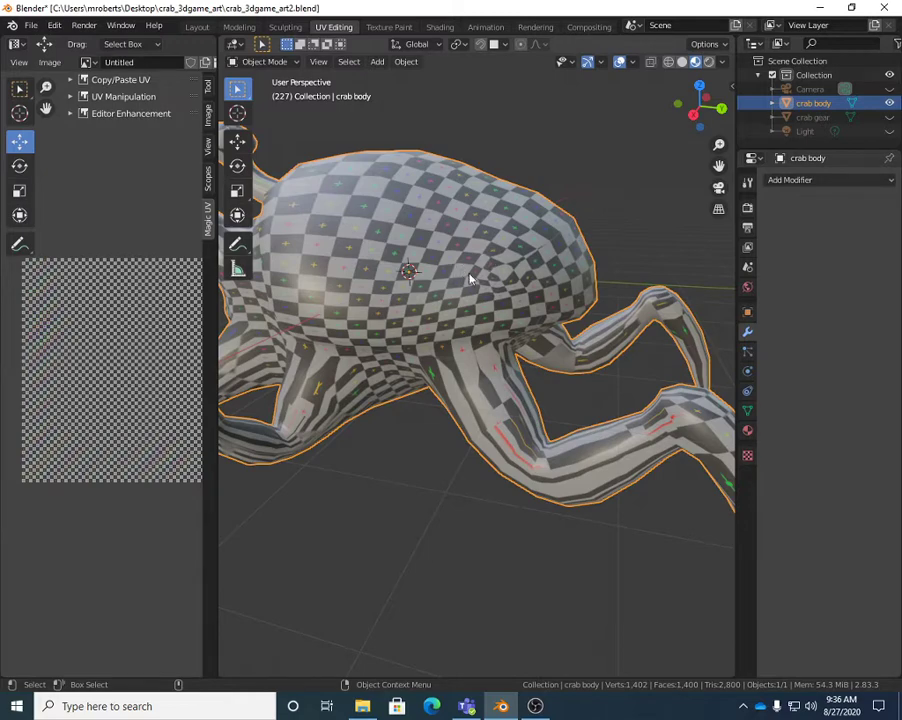
middle_click_drag(380, 273, 447, 267)
middle_click_drag(397, 271, 294, 141)
middle_click_drag(509, 409, 447, 352)
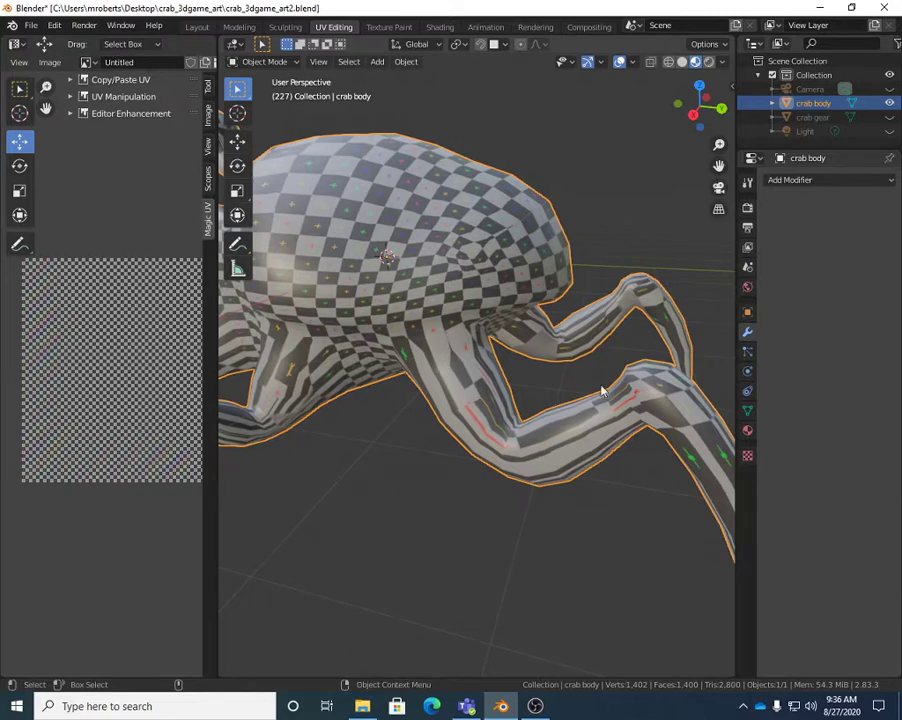
middle_click_drag(680, 427, 624, 409)
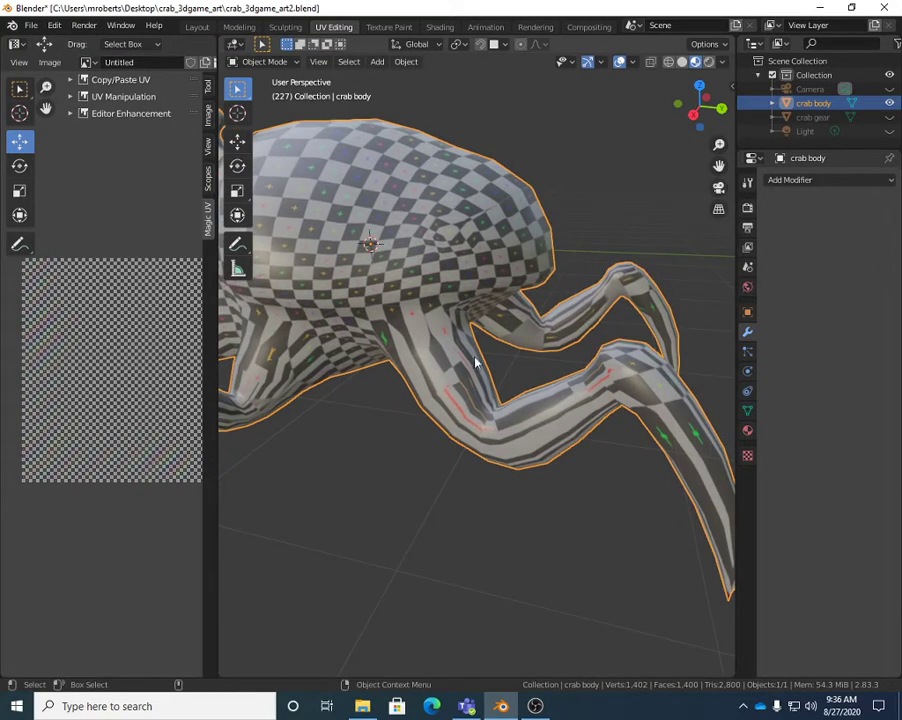
middle_click_drag(476, 362, 456, 428)
key("Tab")
Step: Select the whole body mesh, zoom into its UV islands, and switch to the Tweak tool
key("a")
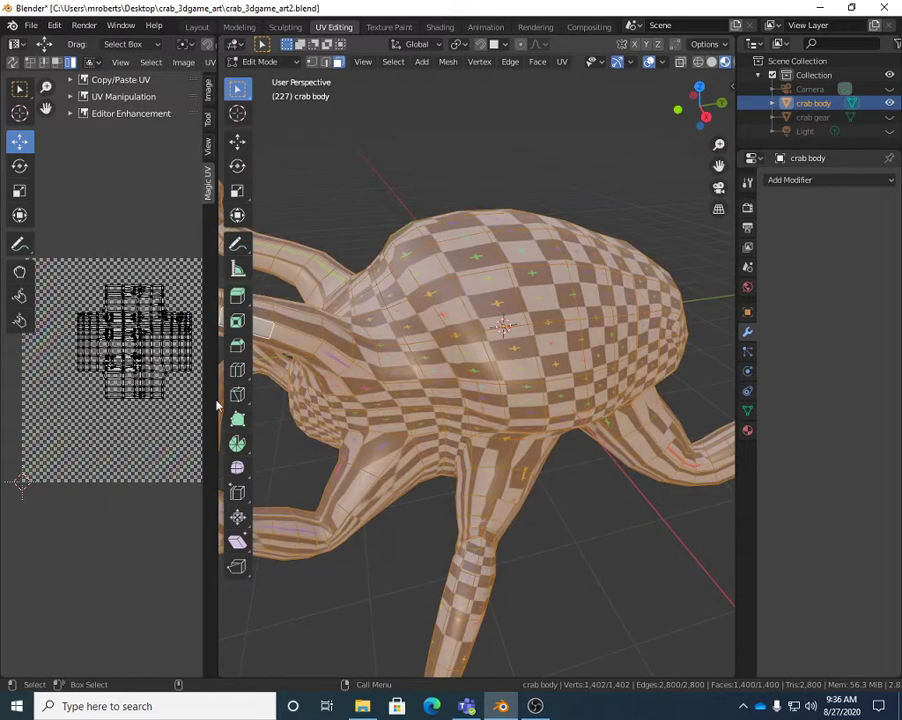
scroll(121, 399, "up", 3)
middle_click_drag(167, 422, 148, 432)
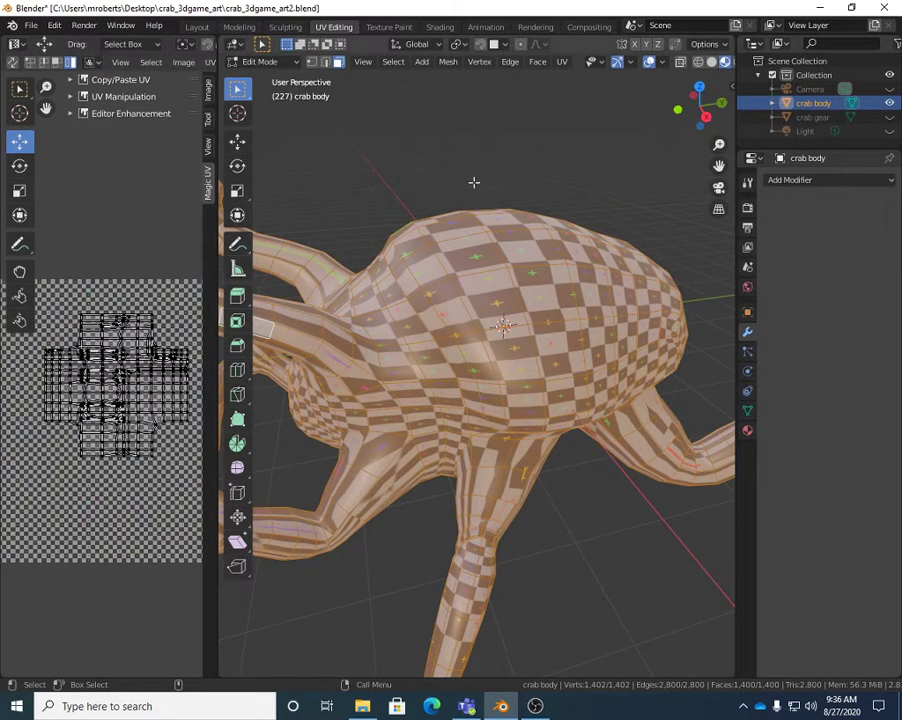
middle_click_drag(473, 183, 484, 293)
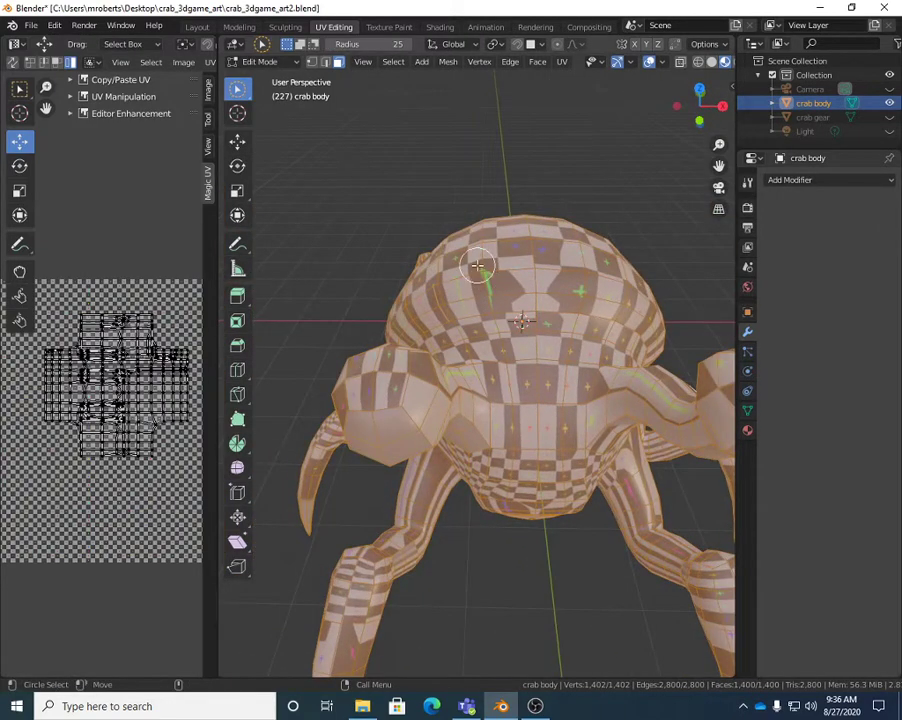
key("w")
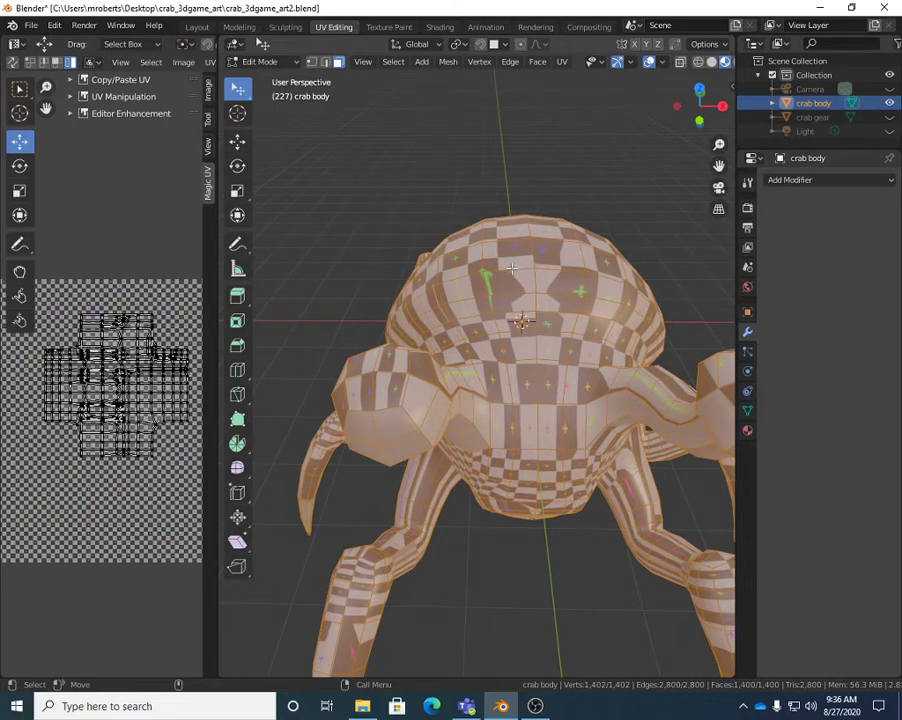
Step: Alt-click to select the vertical face loop down the body's centre
left_click(511, 266)
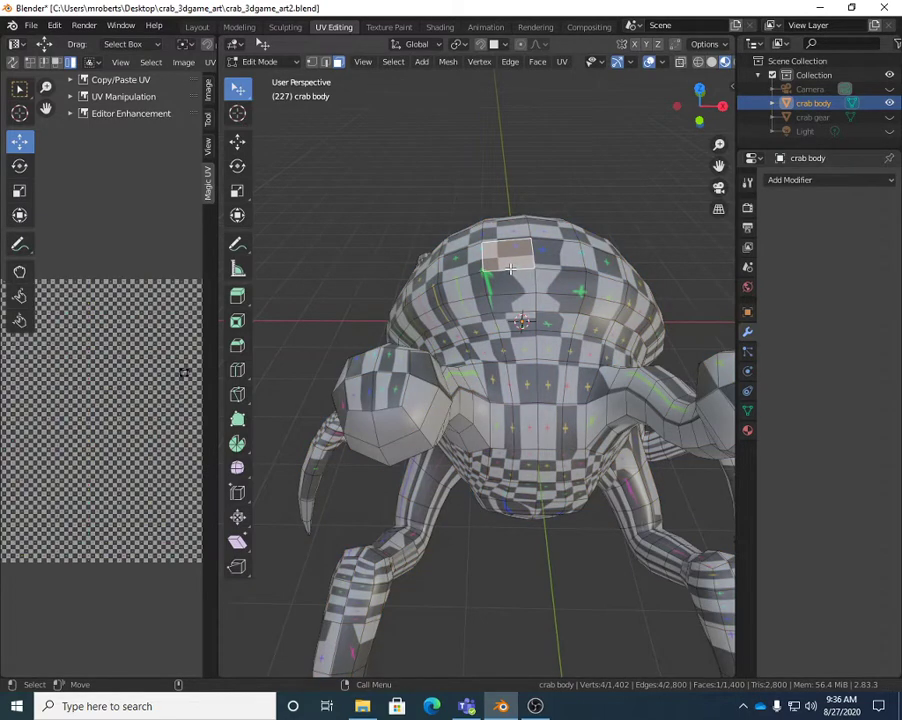
left_click(510, 268, "alt")
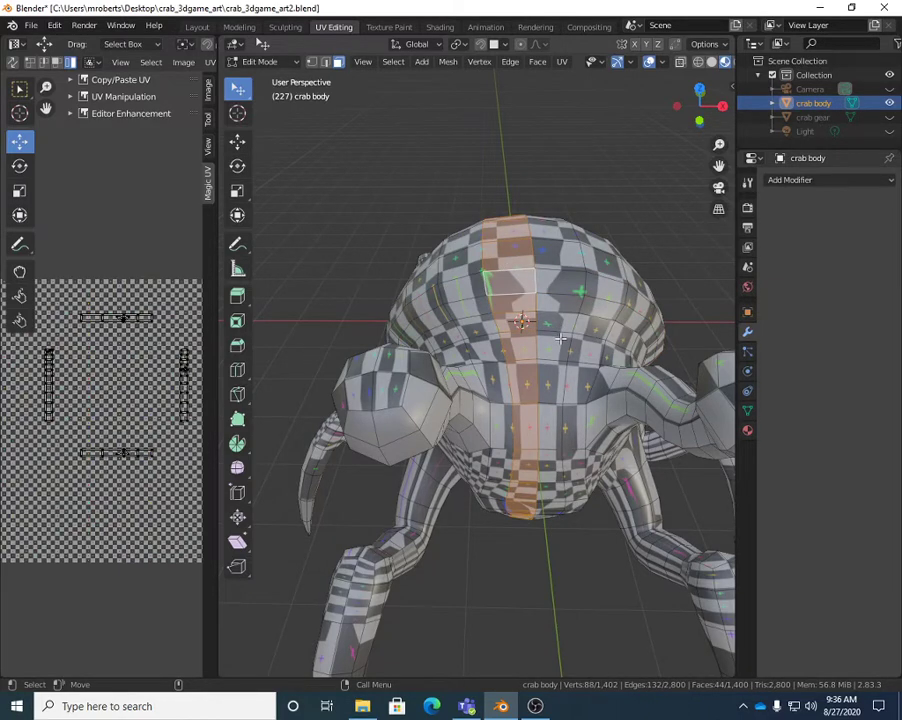
middle_click_drag(530, 275, 480, 305)
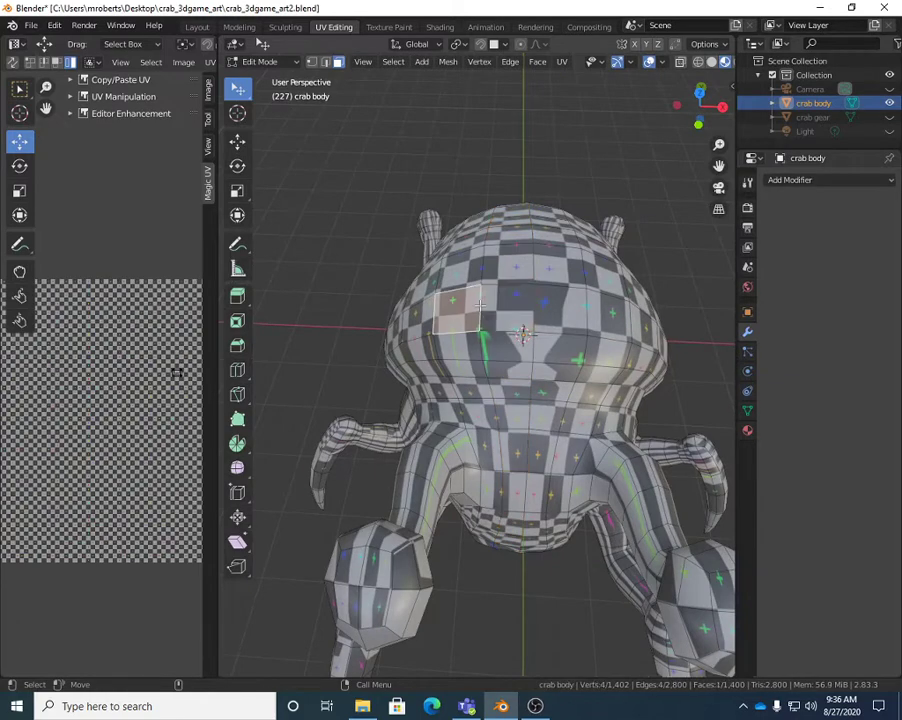
left_click(510, 282, "alt")
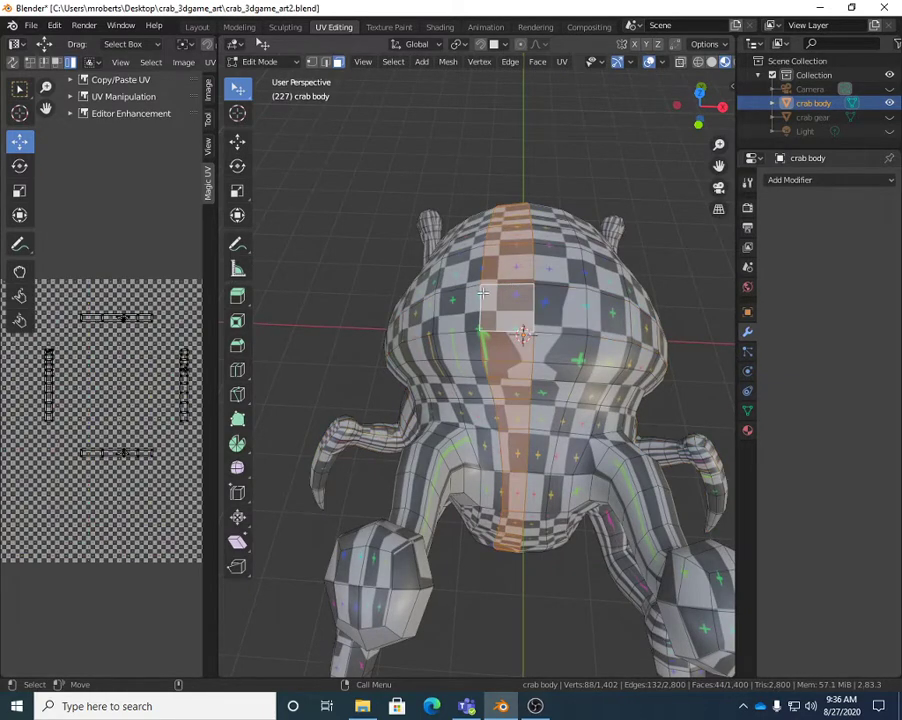
left_click(515, 320, "alt")
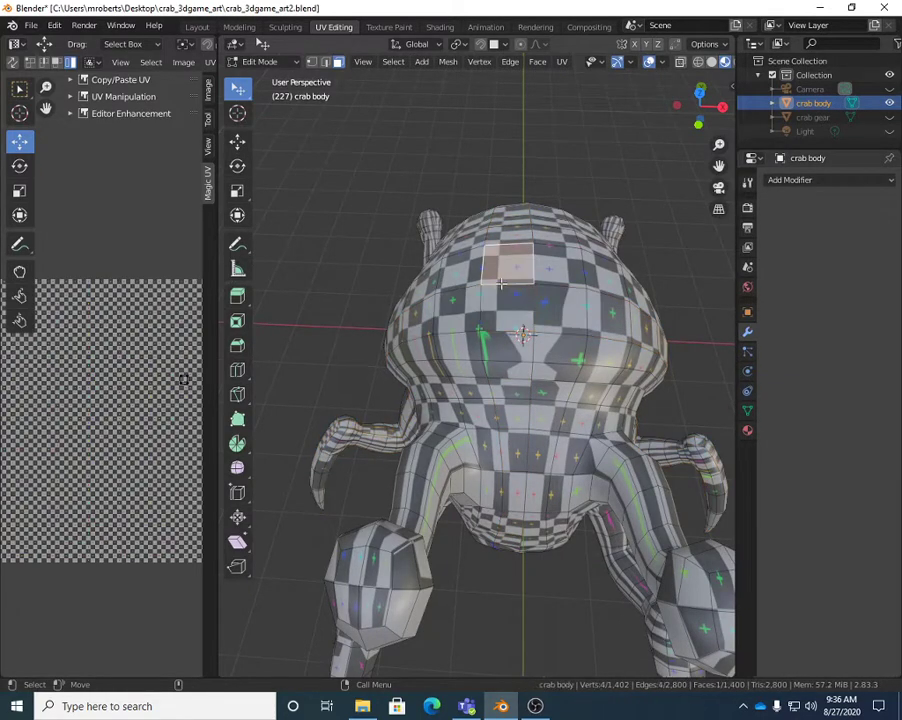
left_click(519, 328, "alt")
middle_click_drag(519, 328, 490, 310)
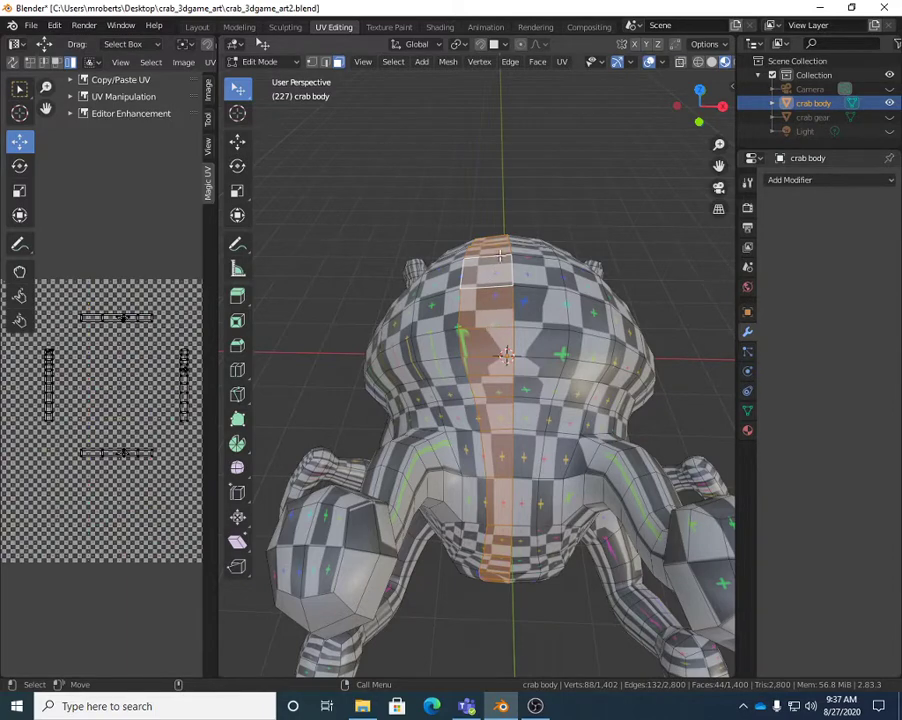
key("x")
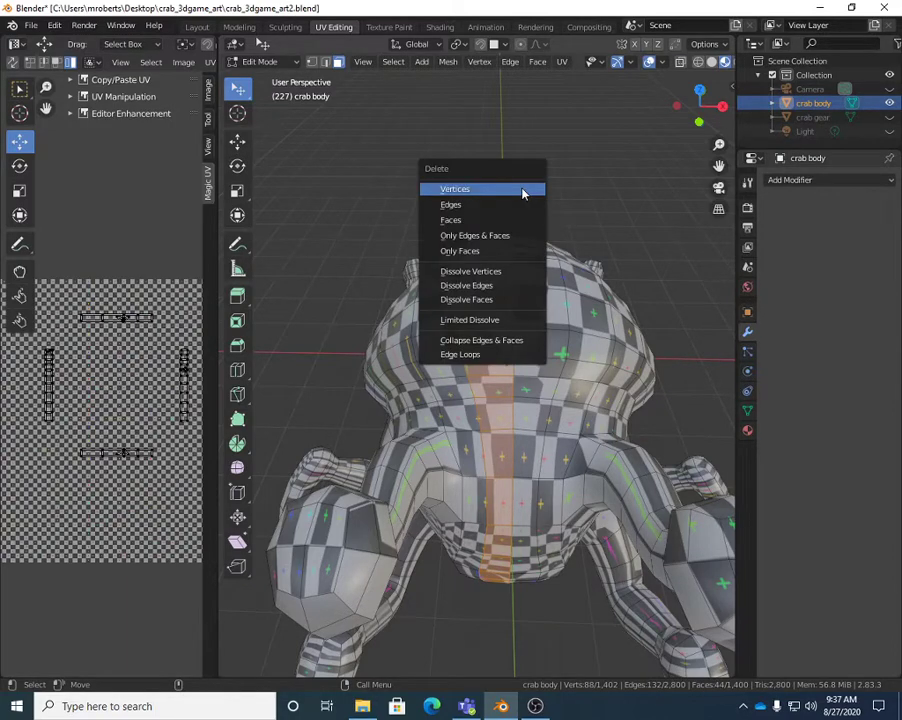
Step: Delete the centre strip's faces and select all faces linked to one on the left half
left_click(504, 222)
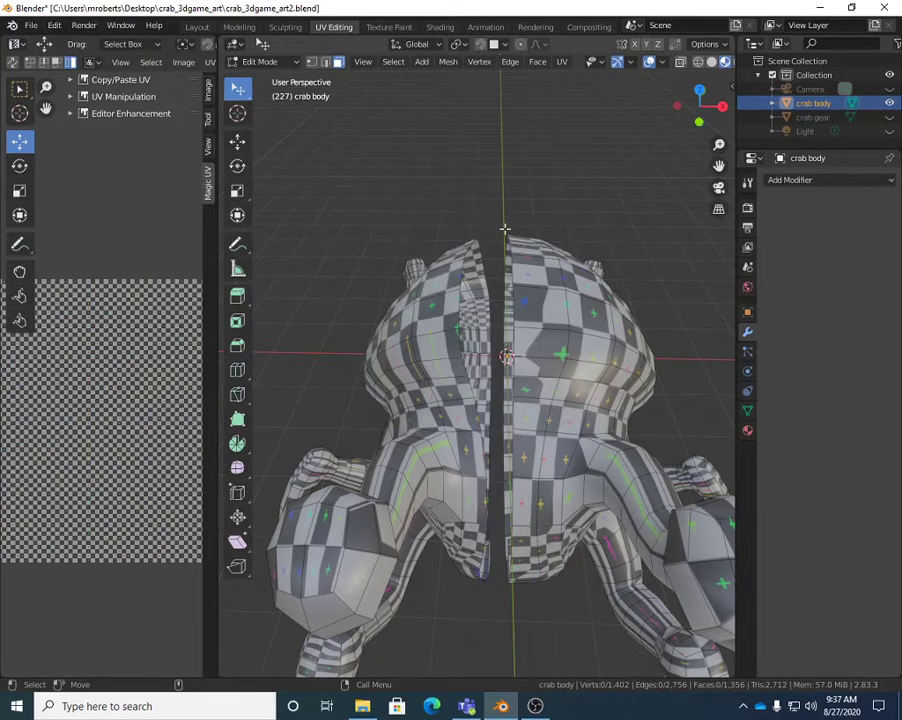
left_click(441, 307)
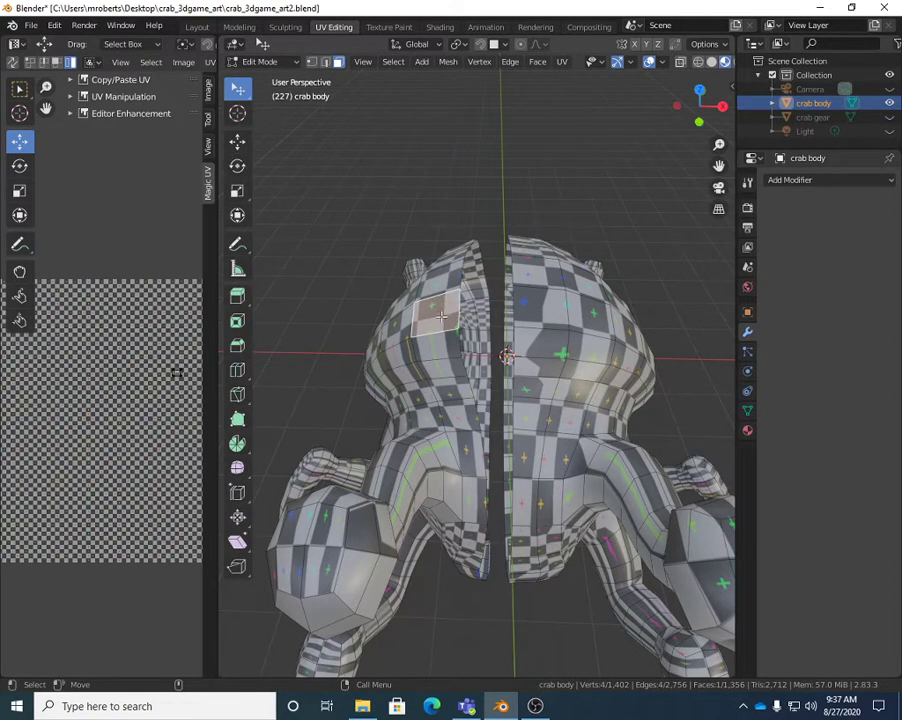
left_click(392, 62)
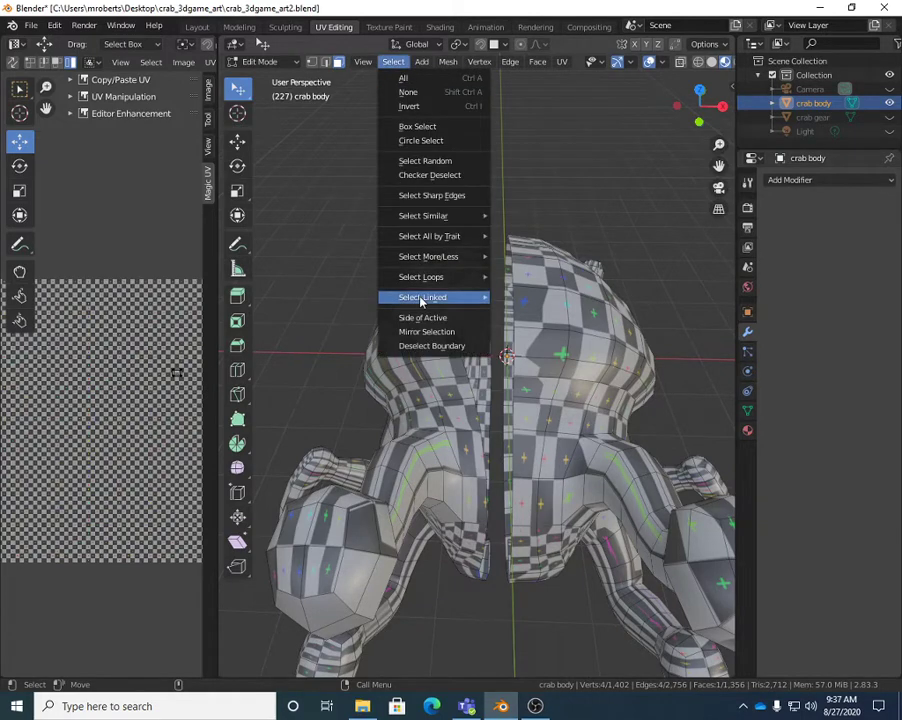
mouse_move(422, 298)
left_click(526, 296)
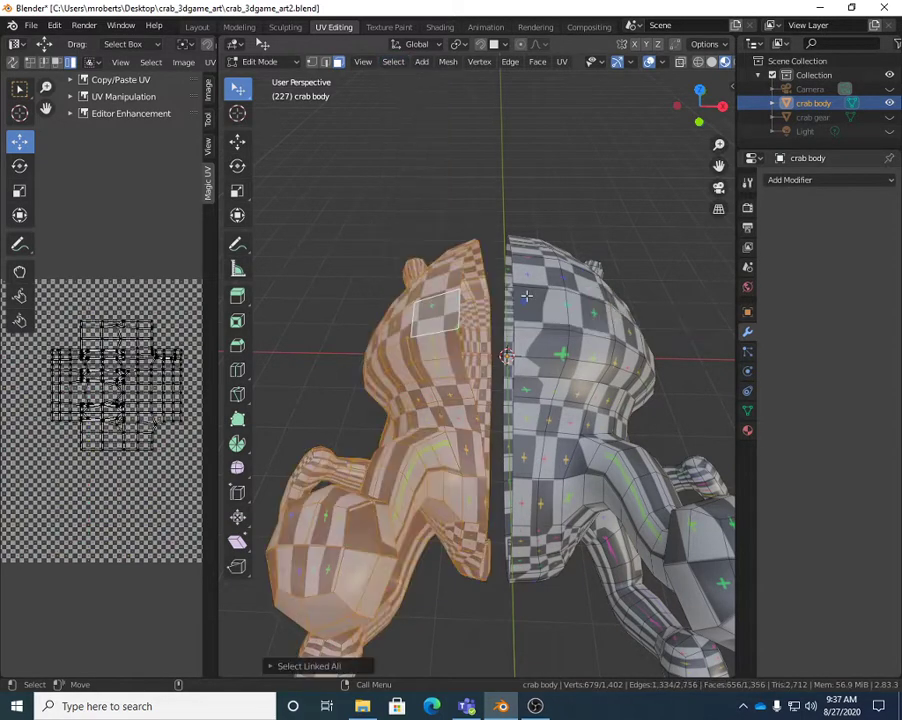
middle_click_drag(492, 313, 507, 258)
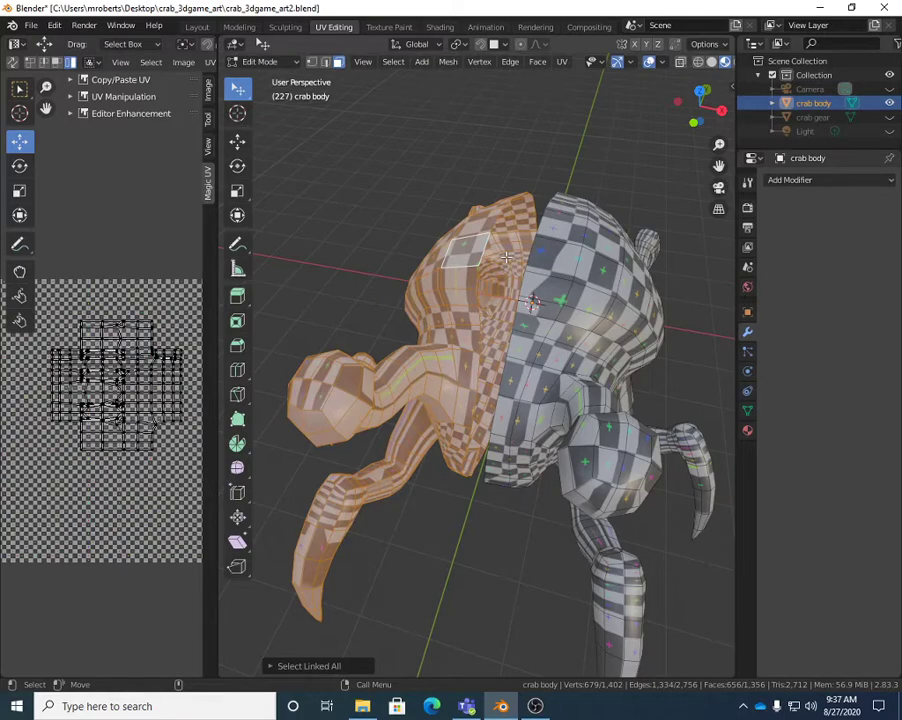
Step: Delete the faces of the linked left half, leaving a 700-face half crab
left_click(387, 62)
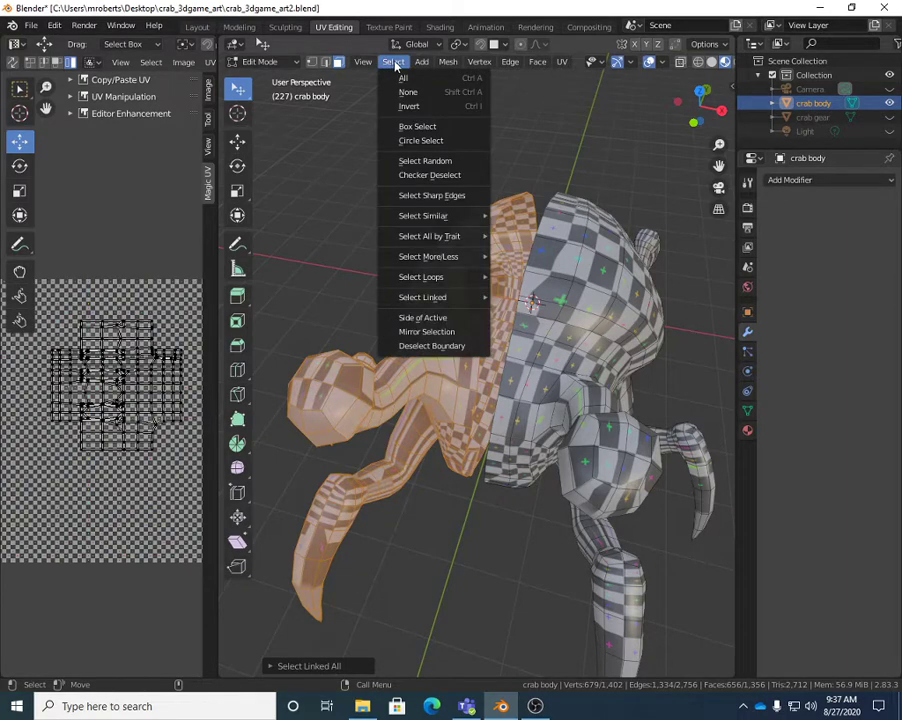
mouse_move(402, 297)
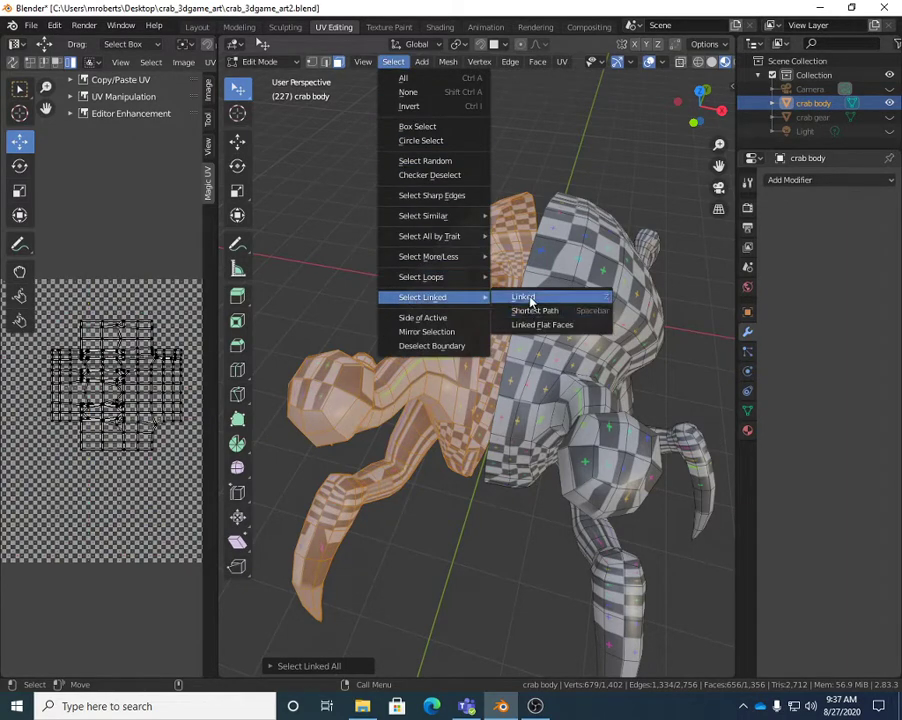
left_click(527, 297)
key("x")
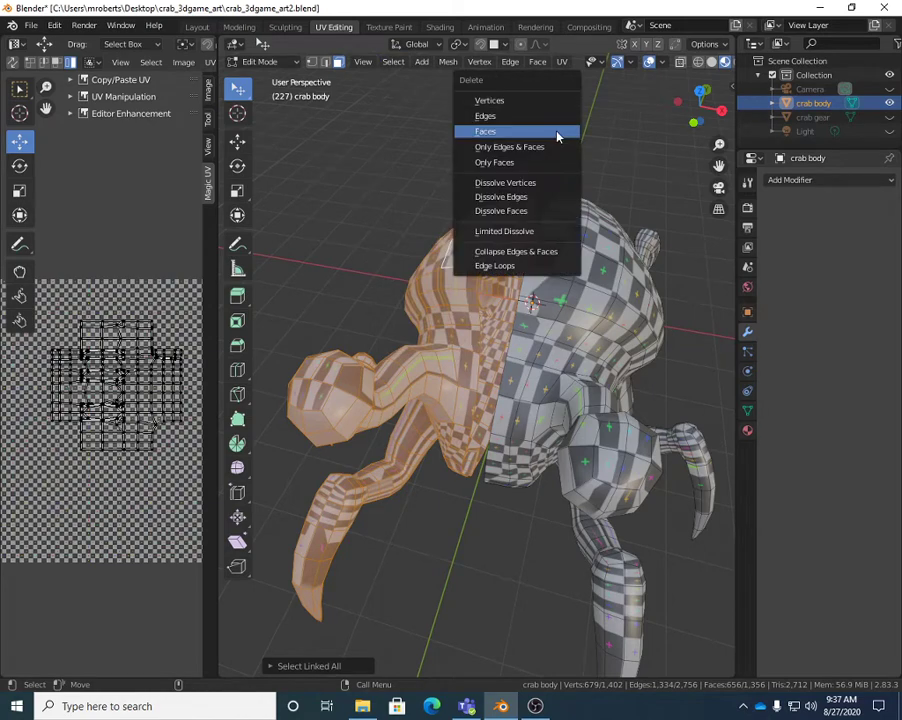
left_click(556, 132)
middle_click_drag(613, 385, 508, 285)
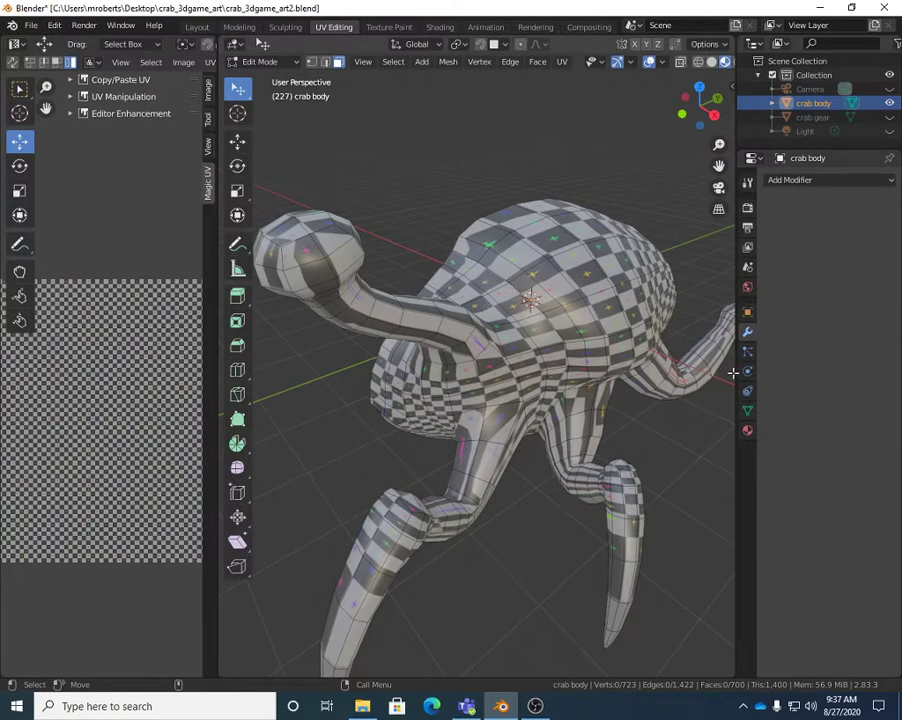
Step: Widen the 3D view and compare checker Material Preview against Solid shading, ending in plain grey Solid
left_click_drag(735, 480, 811, 479)
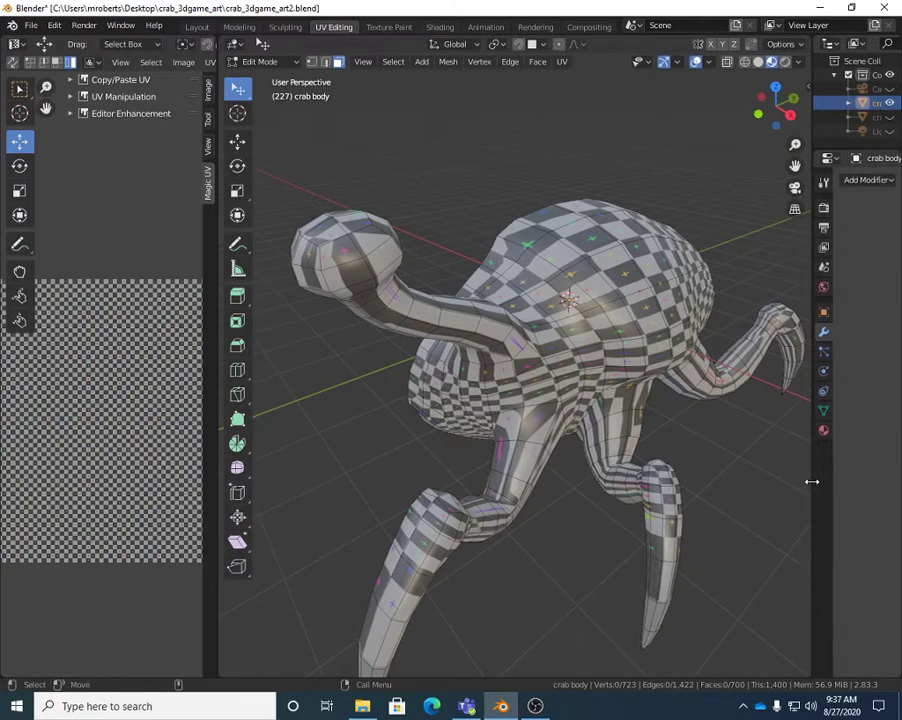
left_click(757, 62)
left_click(771, 62)
left_click(759, 62)
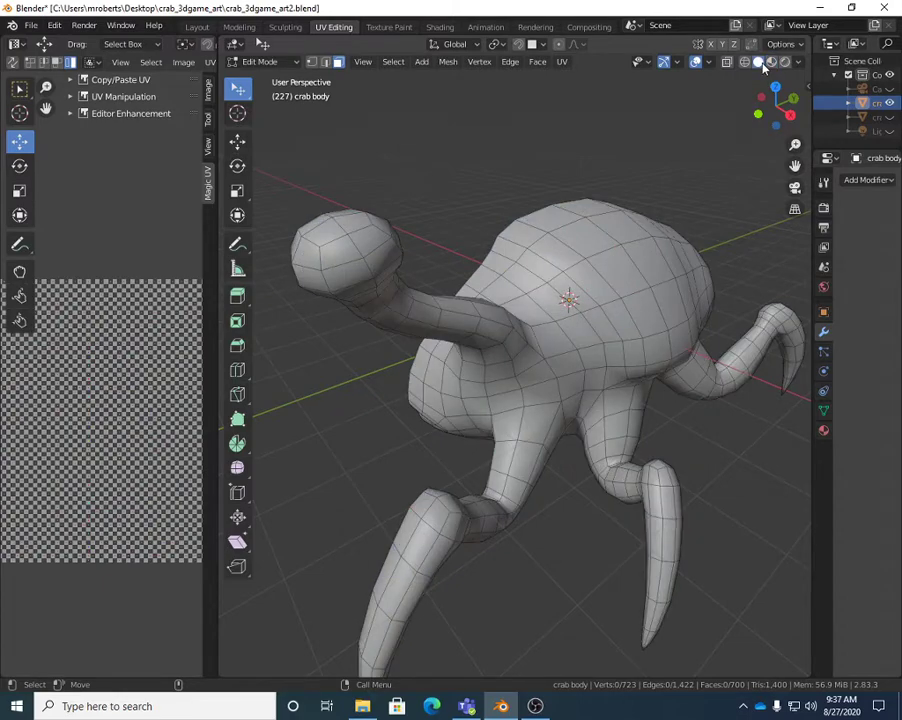
left_click(771, 62)
left_click(759, 62)
left_click(771, 62)
left_click(759, 62)
left_click(771, 62)
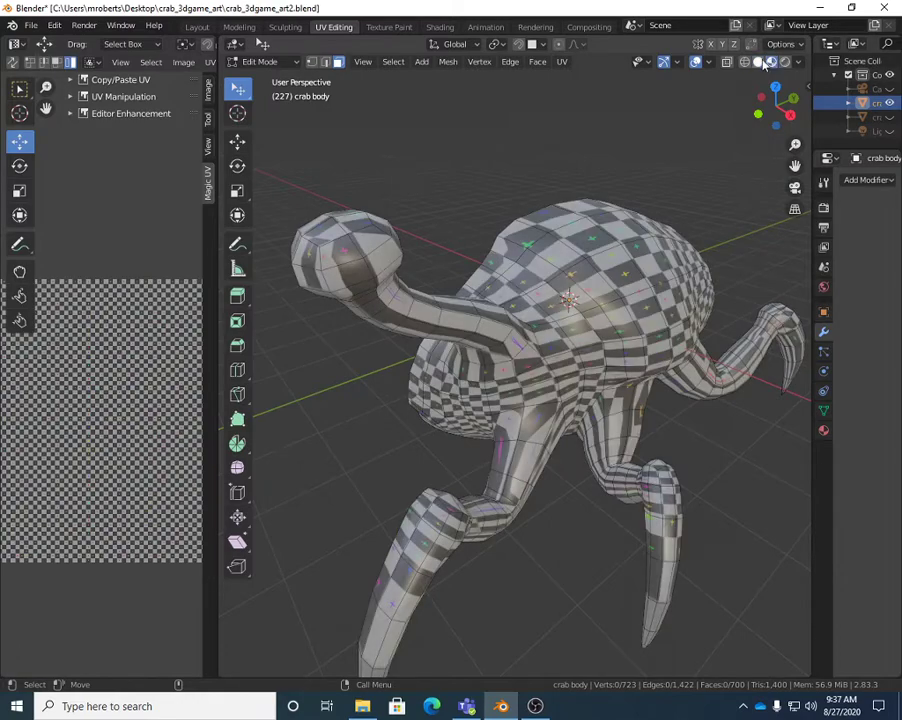
left_click(759, 62)
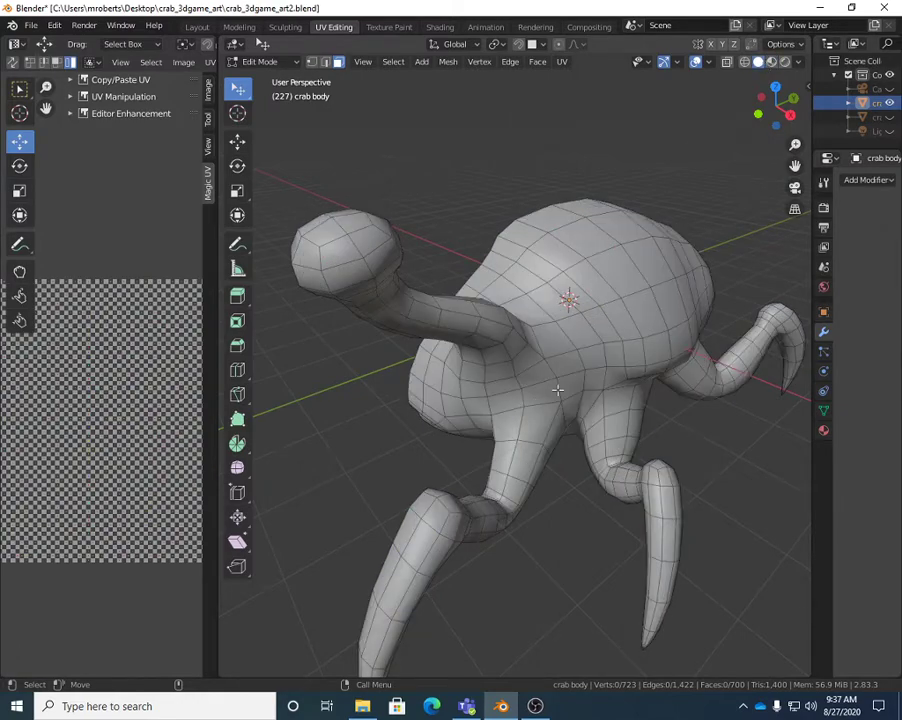
middle_click_drag(557, 400, 483, 413)
Step: Save crab_3dgame_art2.blend and switch to Edge select mode, zoomed in on the crab
key("ctrl+s")
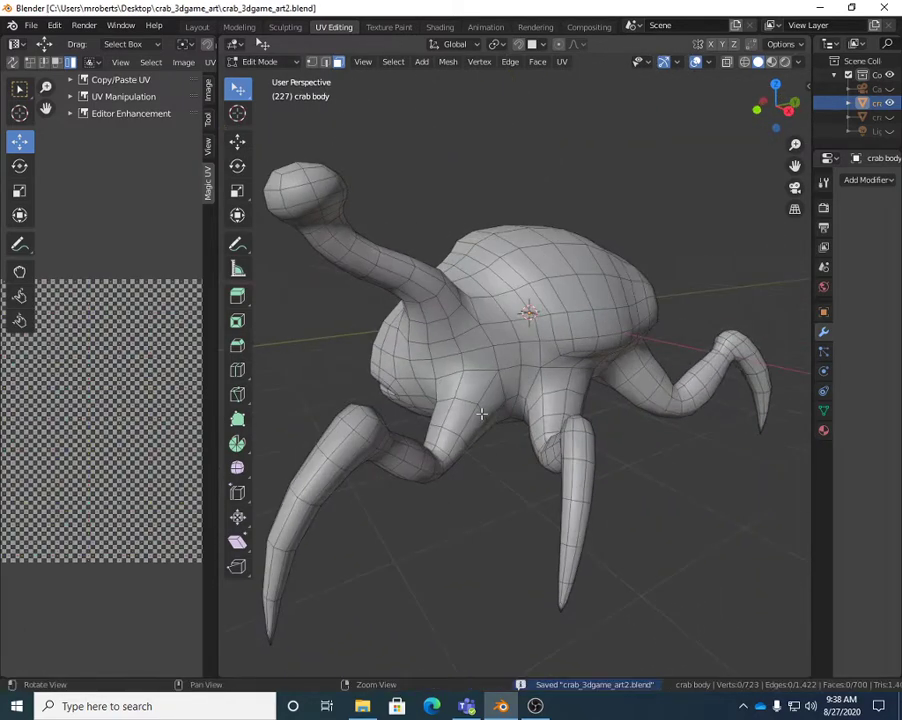
scroll(538, 399, "up", 2)
key("2")
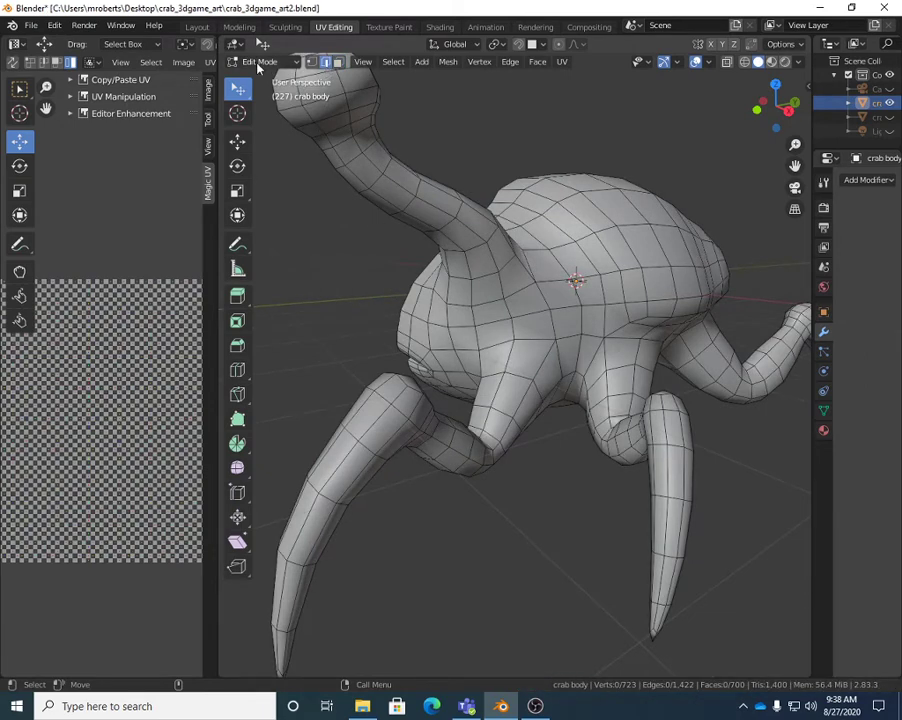
scroll(537, 376, "up", 6)
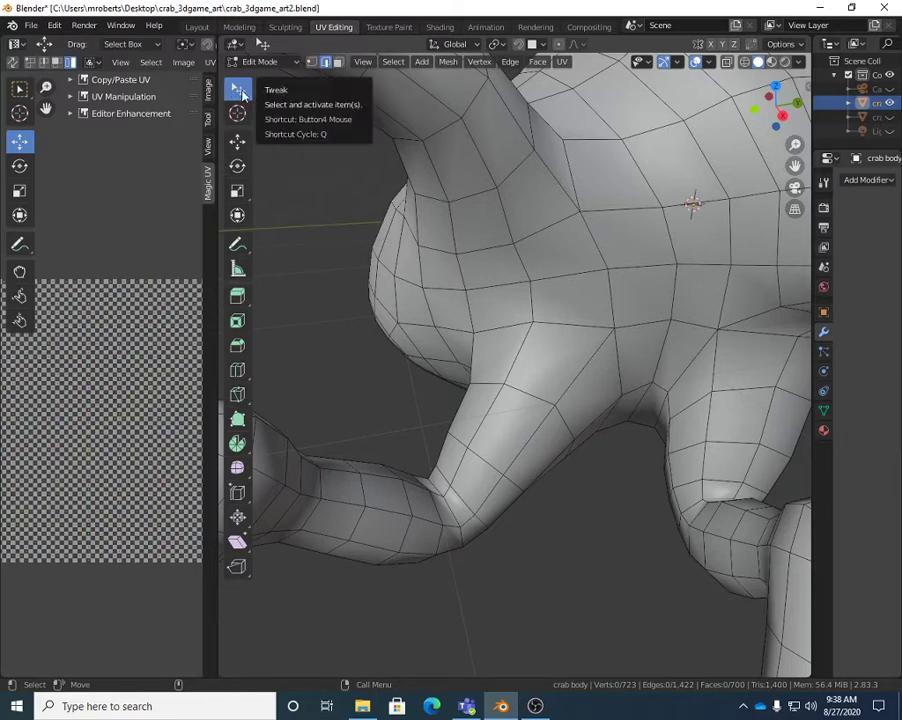
Step: With Select Box, add the edges ringing each leg base on the underside, 24 edges in total
mouse_move(242, 93)
left_mouse_down()
mouse_move(300, 128)
mouse_move(293, 92)
mouse_move(240, 90)
mouse_move(290, 122)
mouse_move(292, 94)
left_mouse_up()
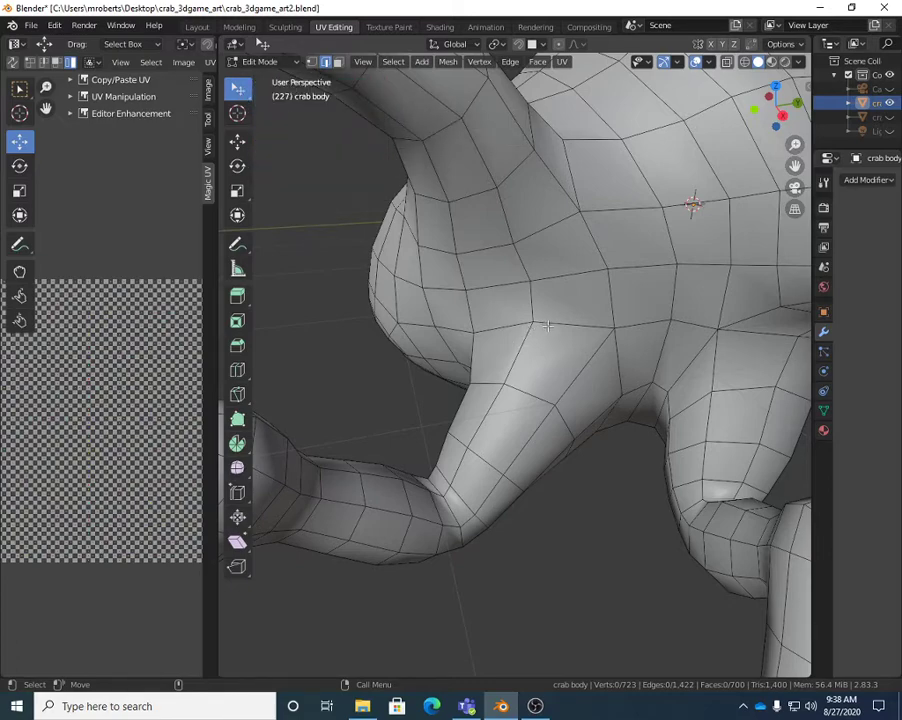
left_click(548, 323)
left_click(545, 322, "shift")
middle_click_drag(545, 322, 603, 216)
middle_click_drag(605, 208, 590, 338)
left_click(558, 308, "shift")
left_click(632, 279, "shift")
middle_click_drag(603, 242, 570, 337)
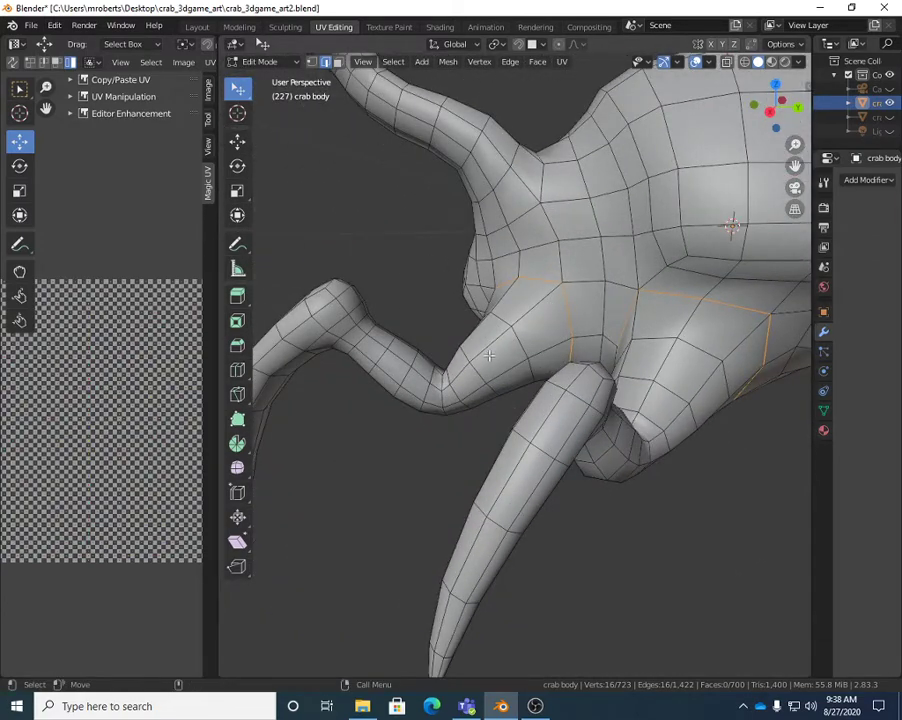
middle_click_drag(489, 355, 440, 320)
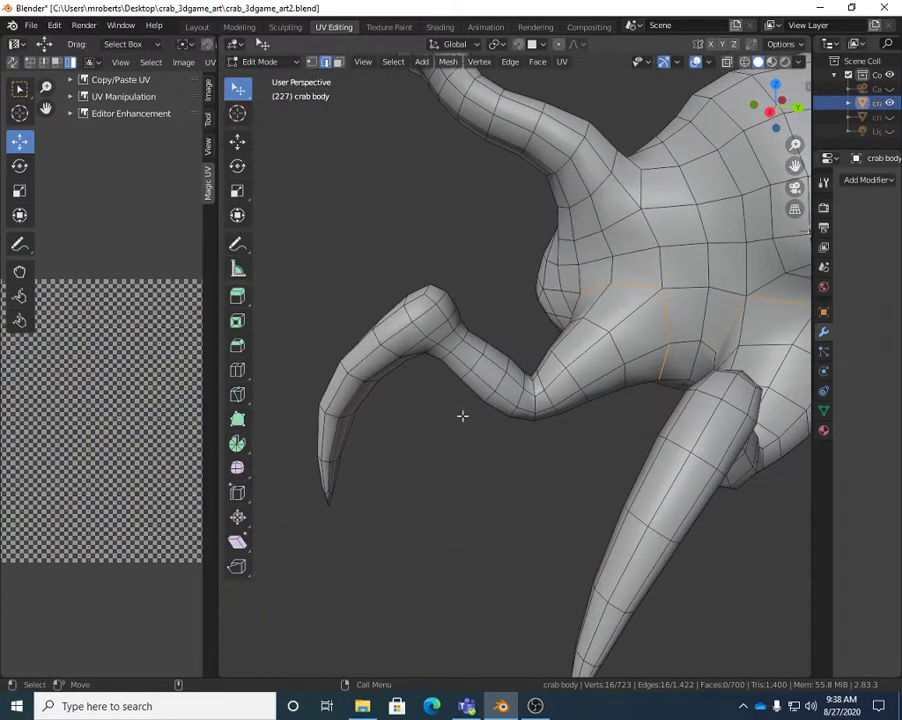
middle_click_drag(462, 415, 554, 262)
left_click(545, 260, "shift")
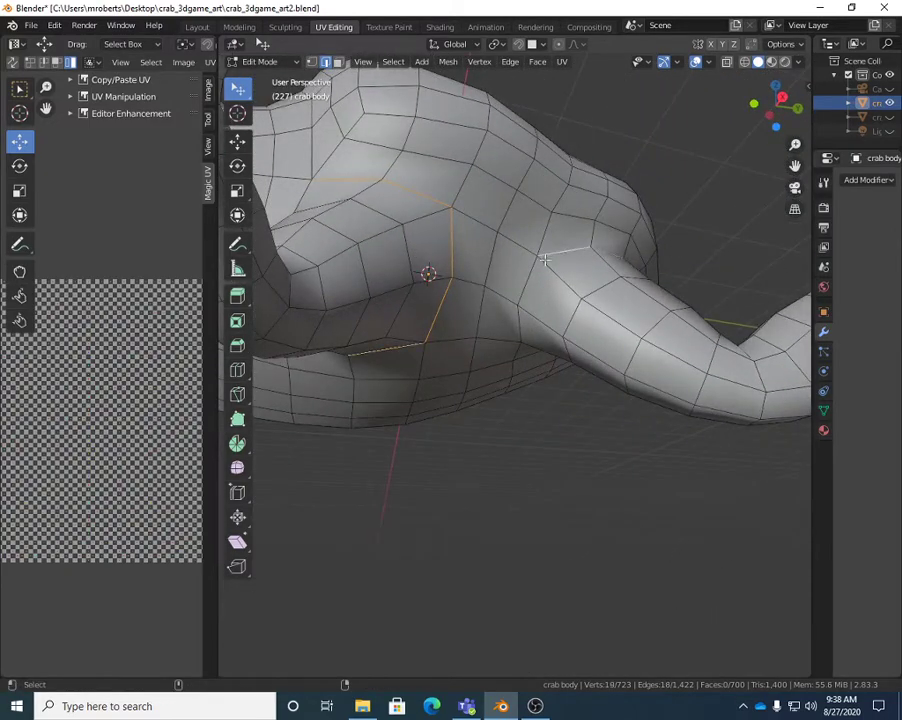
middle_click_drag(560, 322, 590, 429)
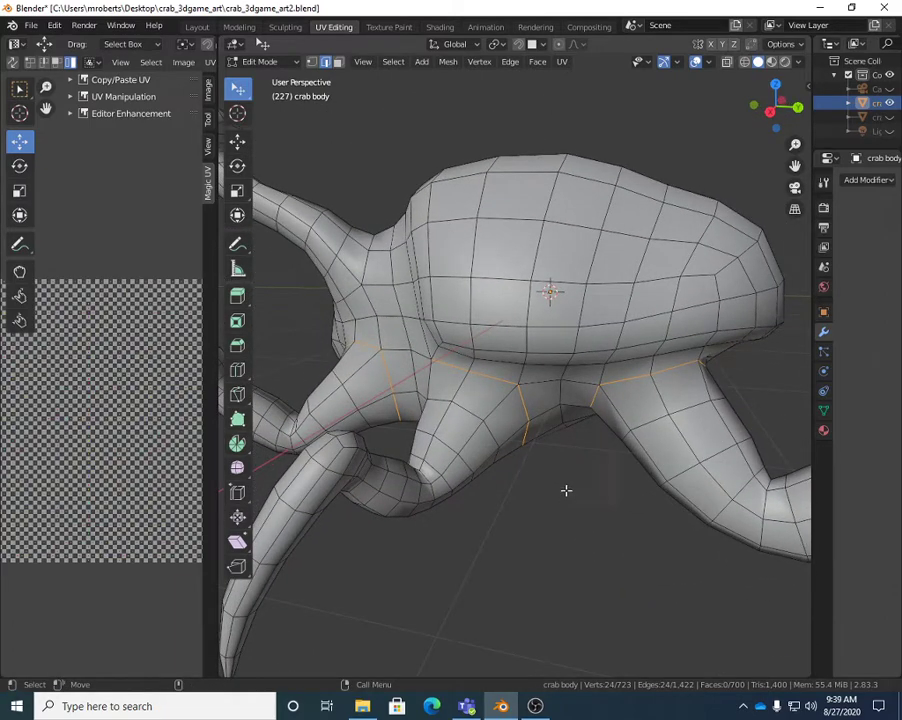
Step: Mark the selected leg-base edges as seams, deselect, then mark a second set of leg-joint edges
right_click(566, 469)
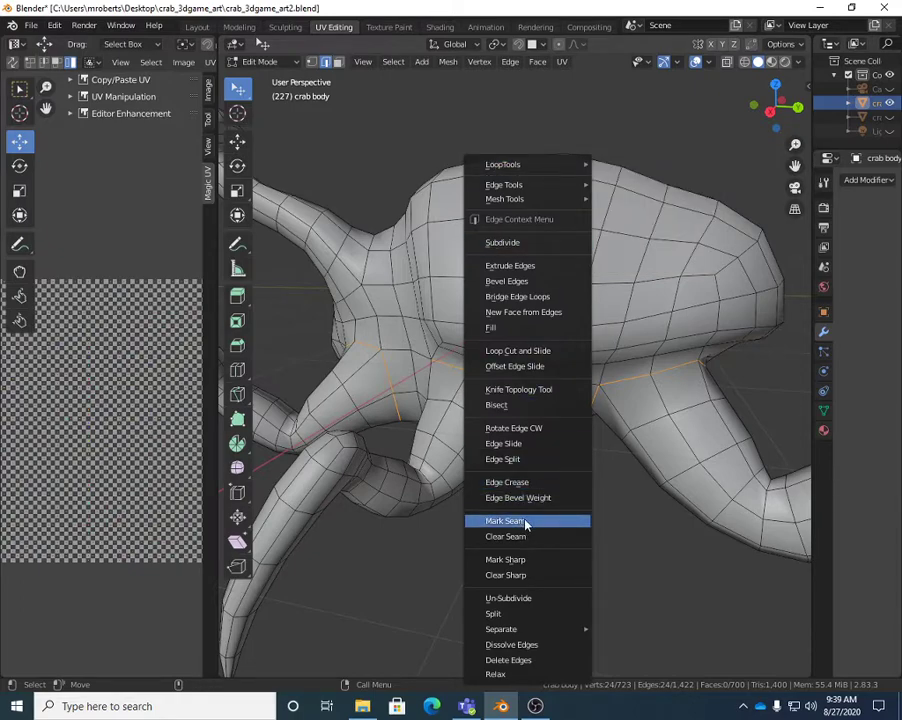
left_click(525, 521)
key("alt+a")
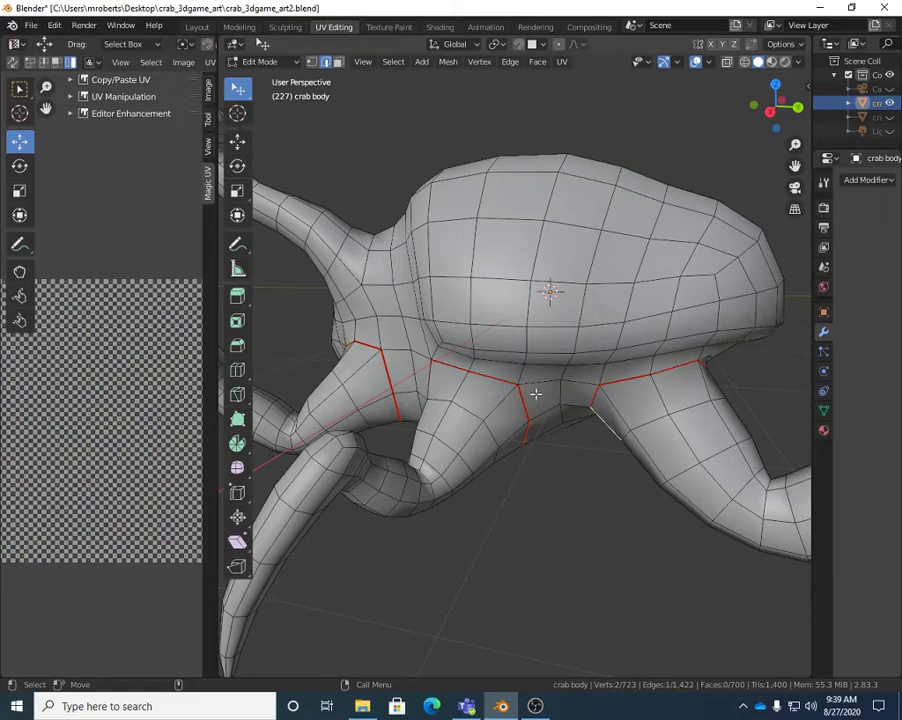
middle_click_drag(535, 394, 350, 366)
right_click(352, 367)
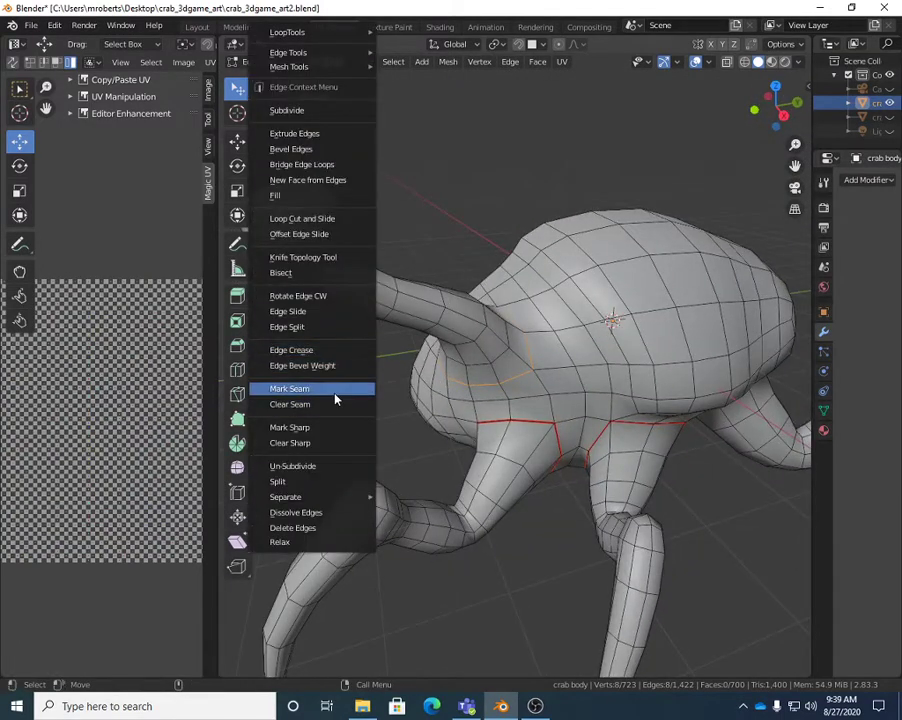
left_click(335, 395)
middle_click_drag(332, 420, 543, 365)
scroll(530, 392, "up", 2)
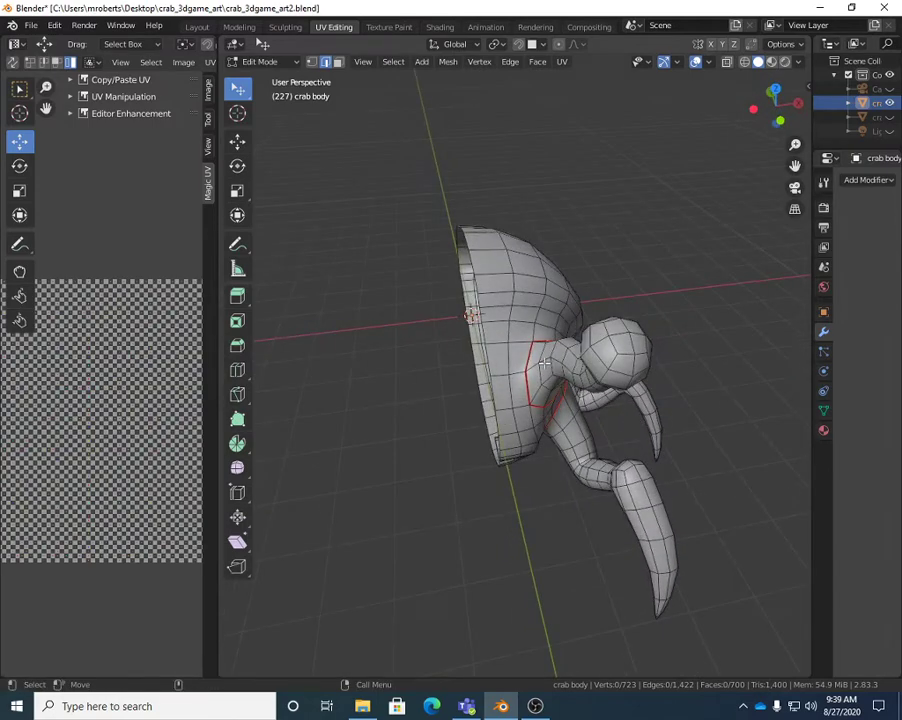
Step: Inspect the red leg seams from below and the sides, then select an edge at the raised claw's tip
middle_click_drag(680, 278, 634, 406)
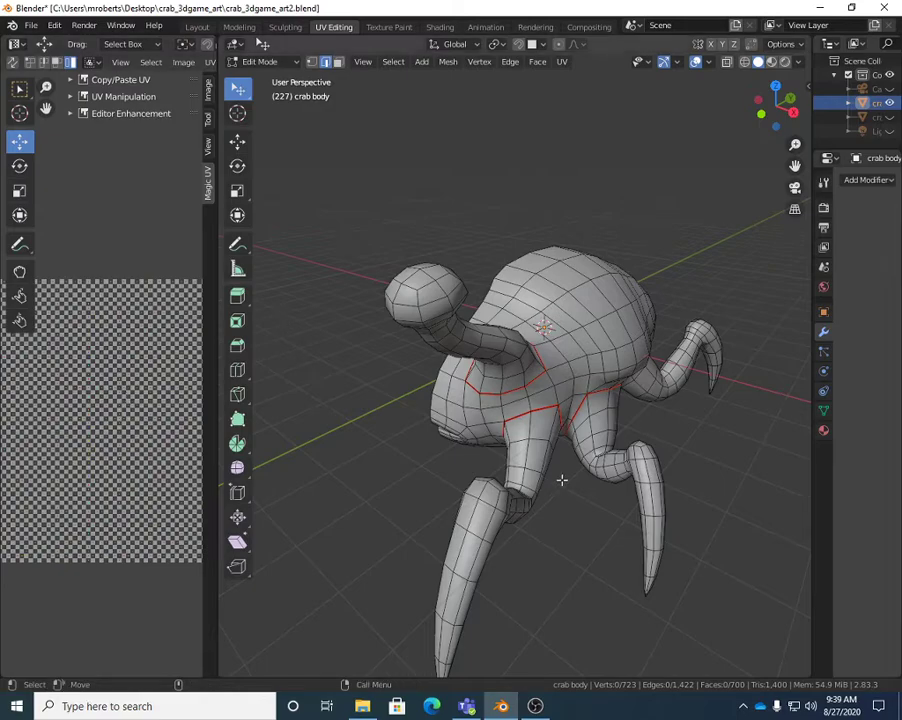
middle_click_drag(540, 326, 542, 244)
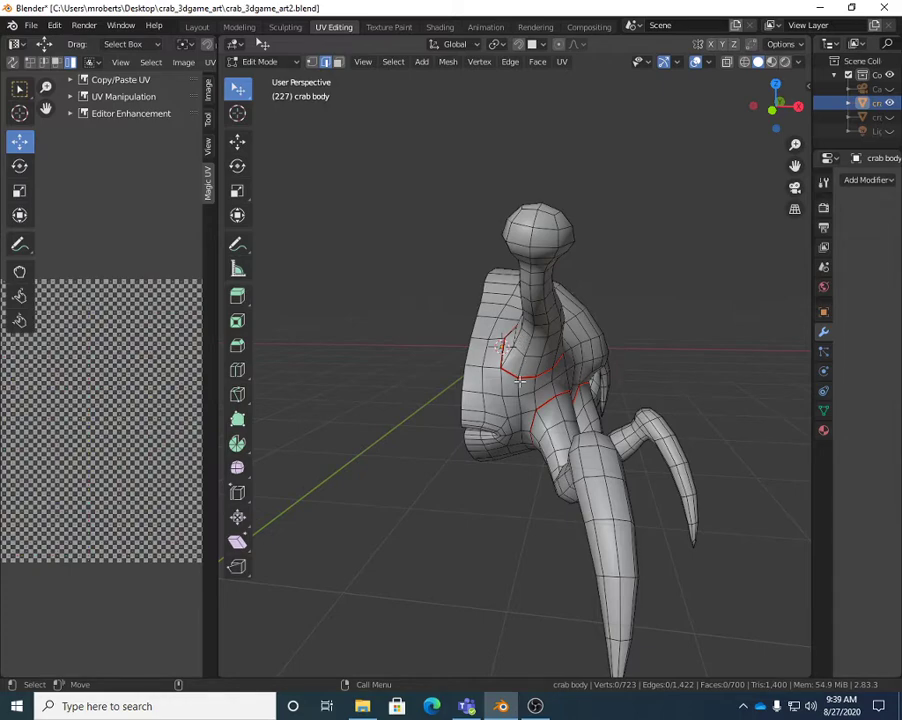
middle_click_drag(570, 394, 568, 459)
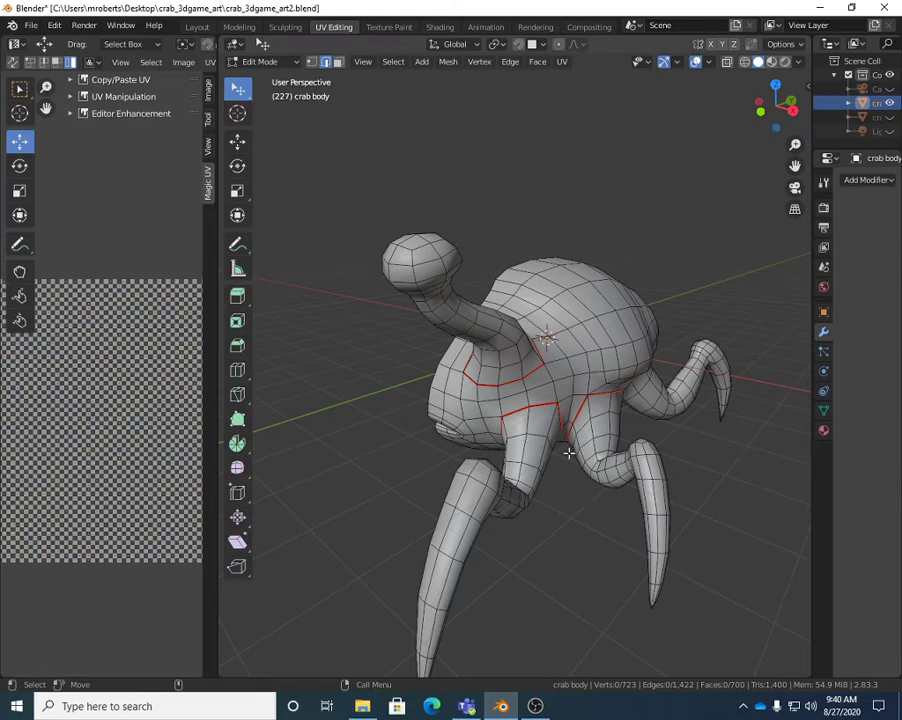
middle_click_drag(535, 521, 564, 388)
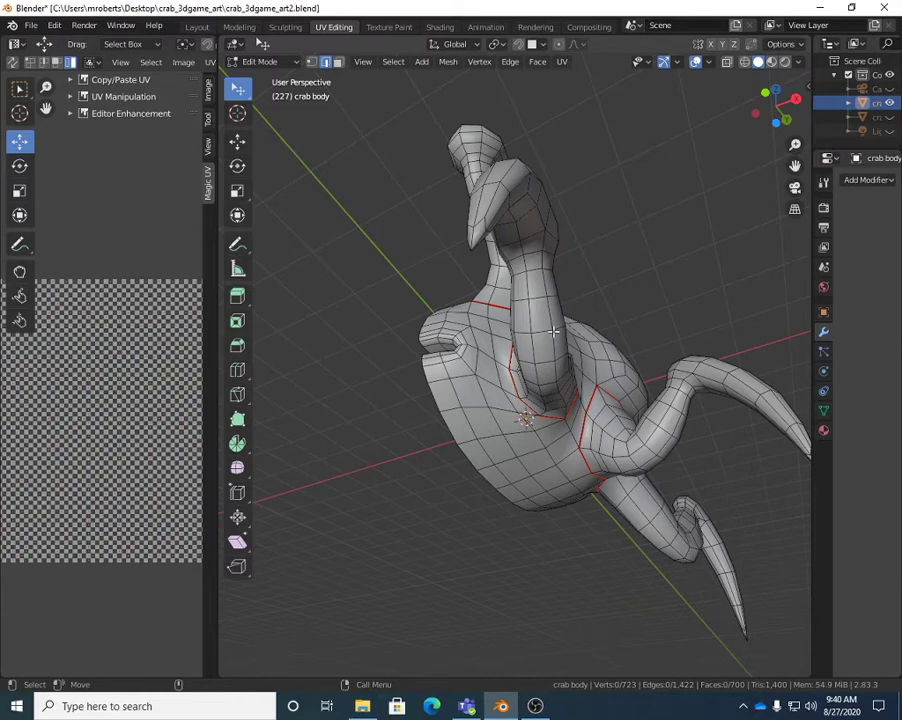
middle_click_drag(553, 331, 578, 292)
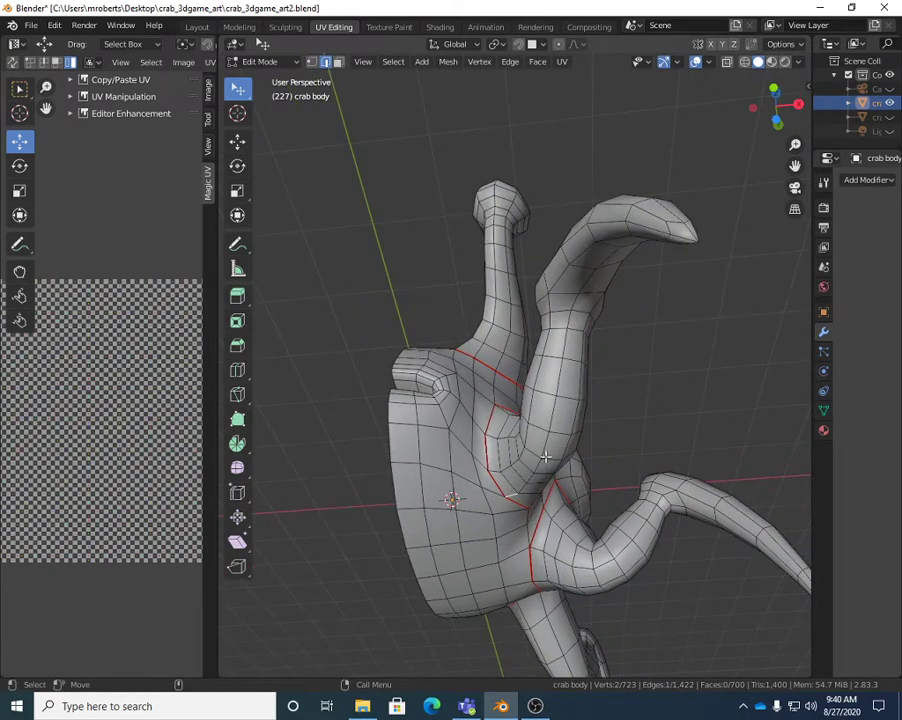
middle_click_drag(515, 482, 622, 310)
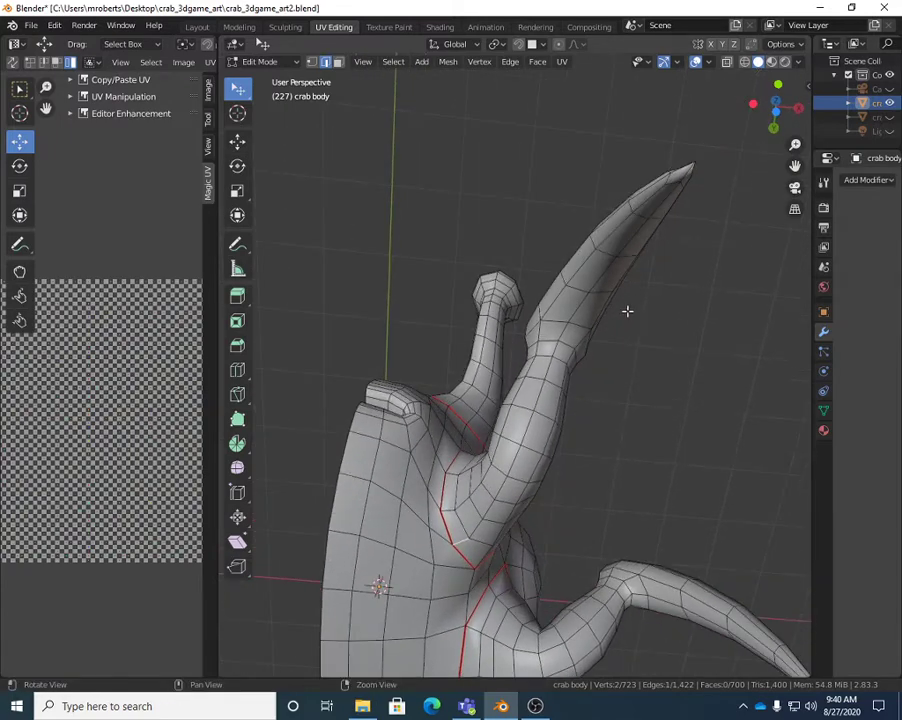
left_click(670, 187, "shift")
Step: Mark a seam along the shortest edge path from the raised claw's tip to the body
left_click(393, 62)
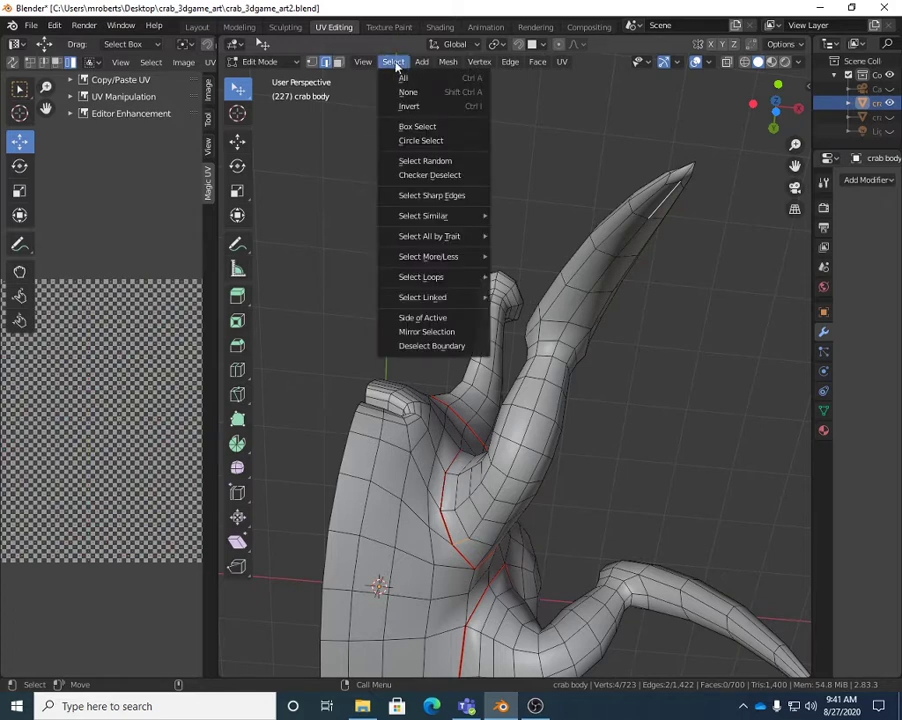
mouse_move(424, 298)
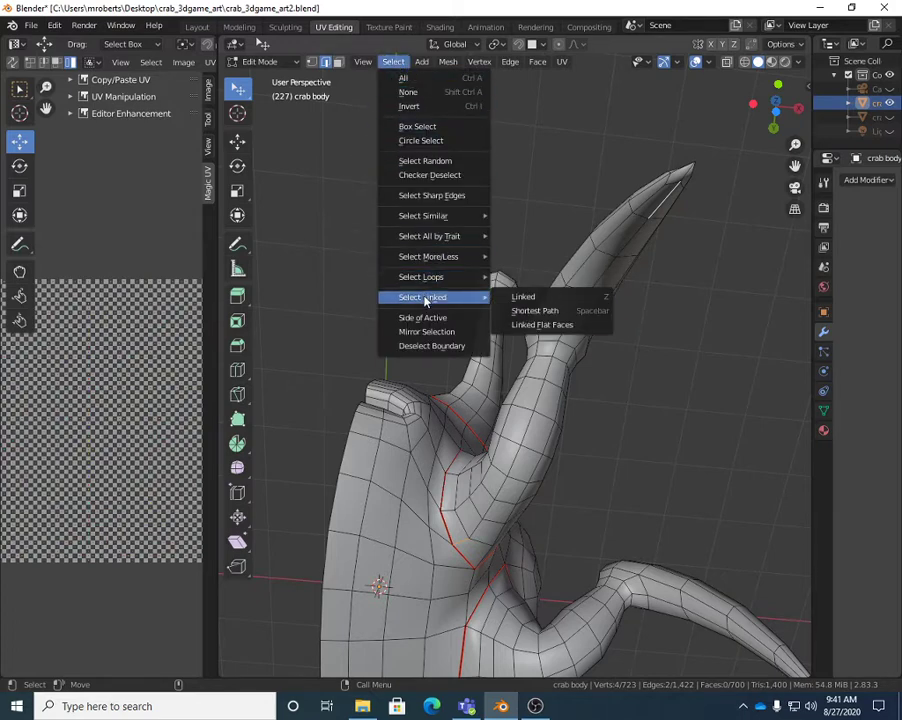
left_click(591, 315)
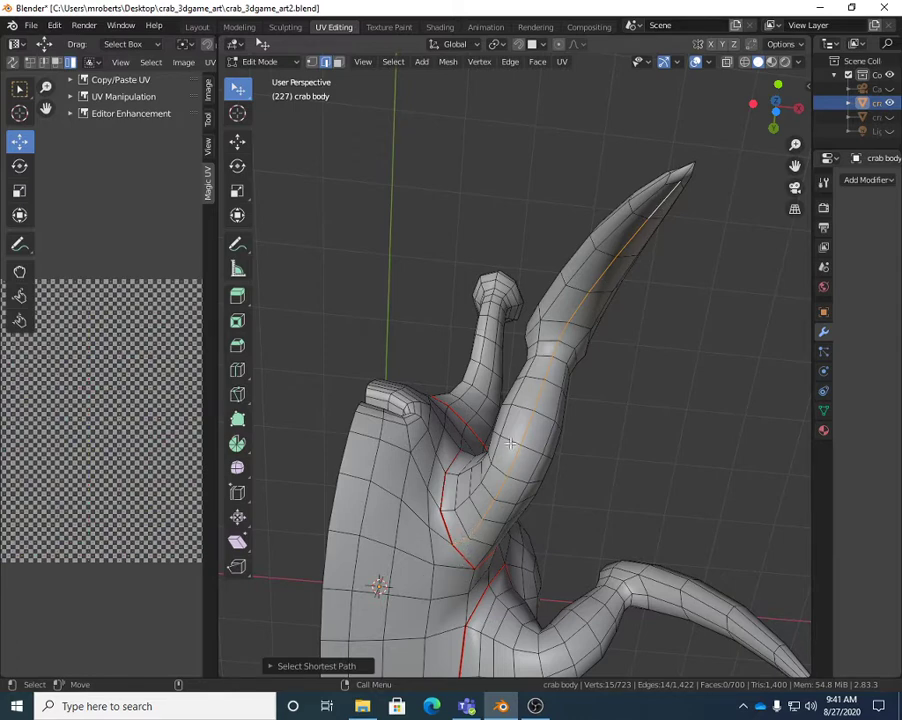
right_click(682, 327)
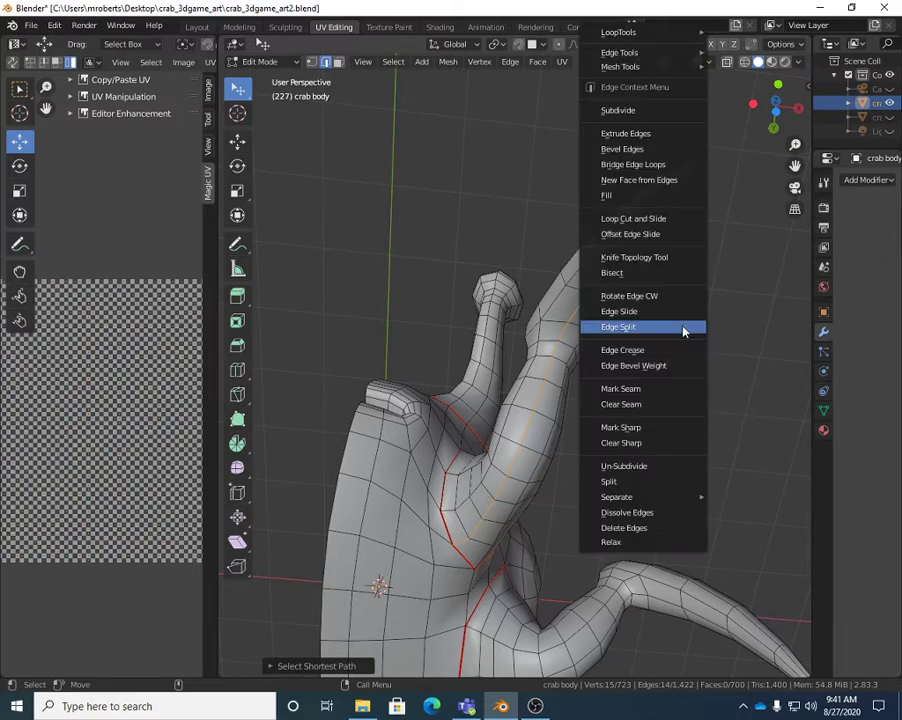
left_click(642, 388)
middle_click_drag(645, 418, 428, 515)
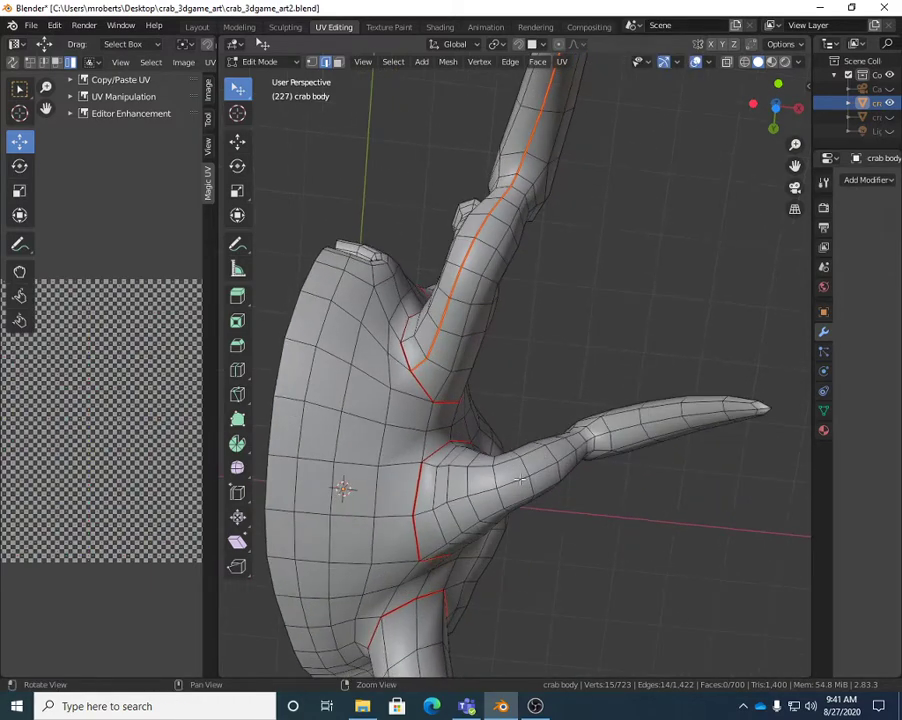
left_click(425, 512)
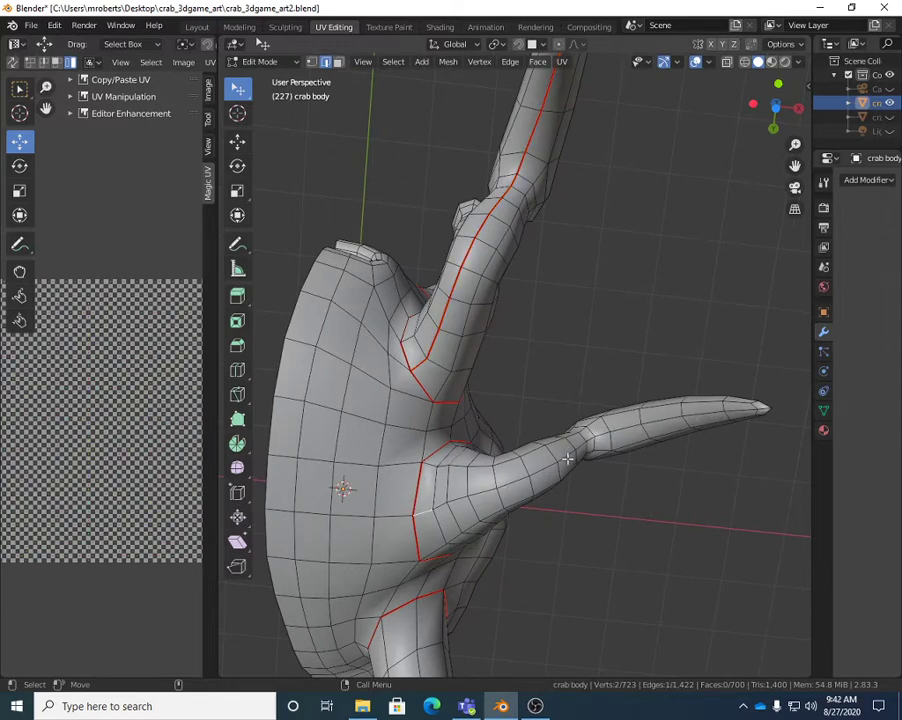
Step: Select a shortest edge path along the long outstretched leg with Select Linked > Shortest Path
left_click(392, 61)
mouse_move(420, 297)
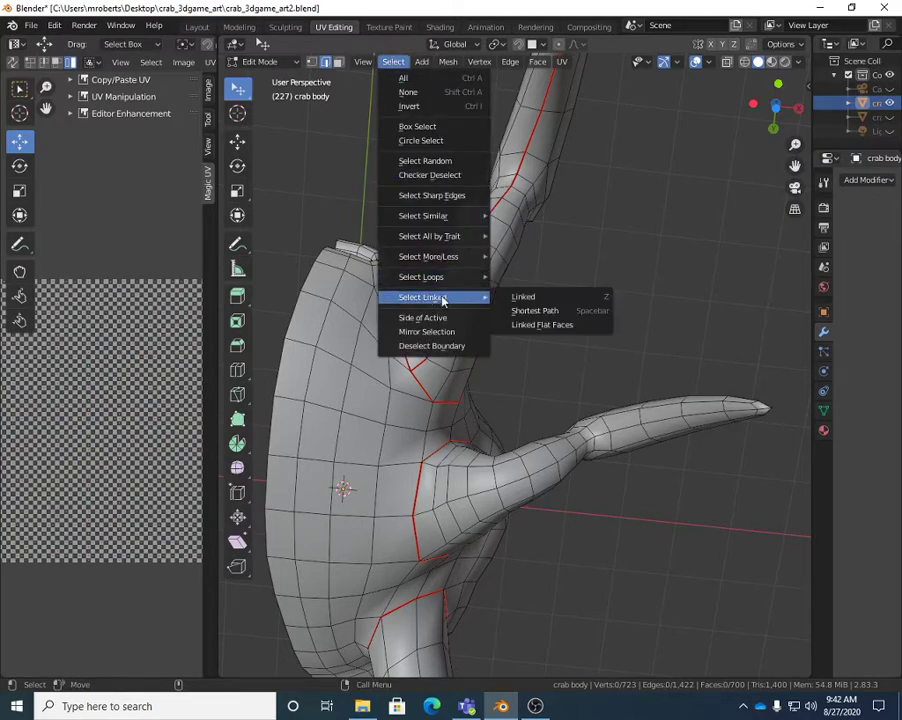
left_click(536, 312)
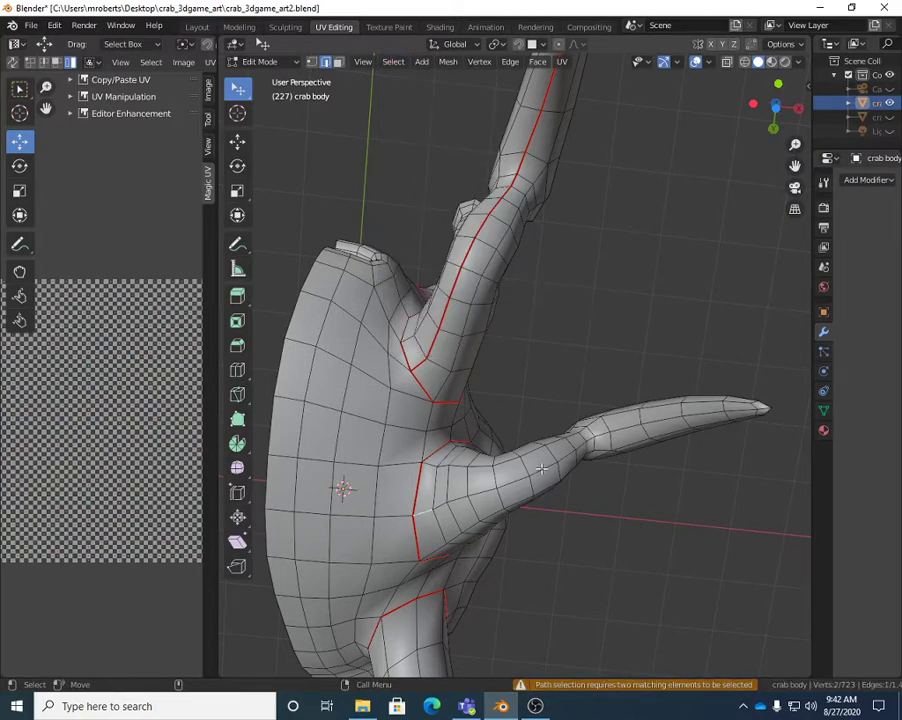
left_click(393, 62)
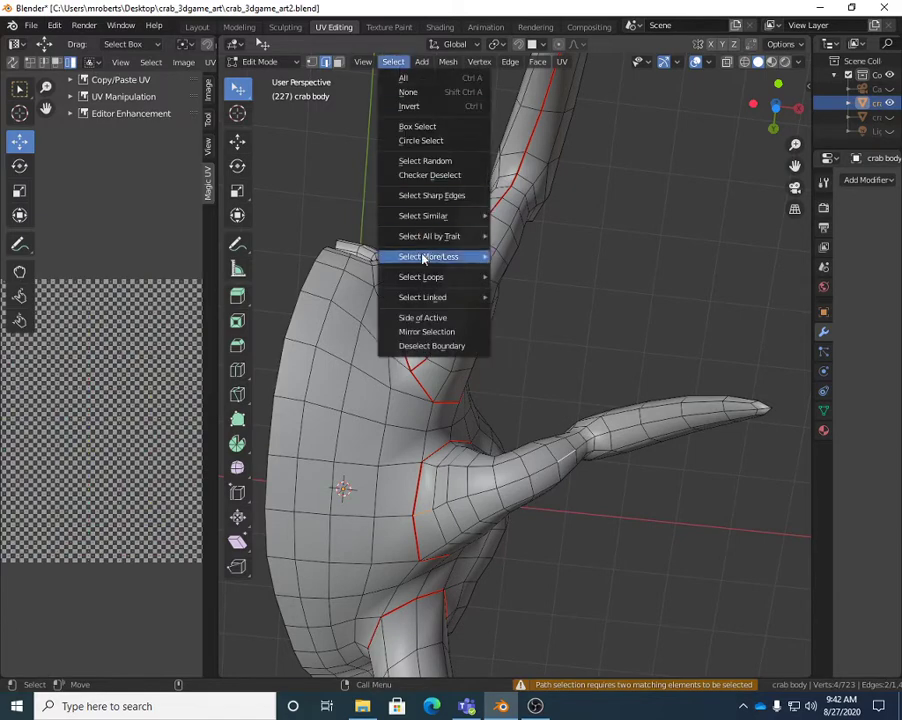
mouse_move(421, 298)
left_click(520, 311)
middle_click_drag(523, 340, 559, 414)
Step: Extend the path with another leg edge, mark it as a seam, and clear the selection
left_click(621, 391, "shift")
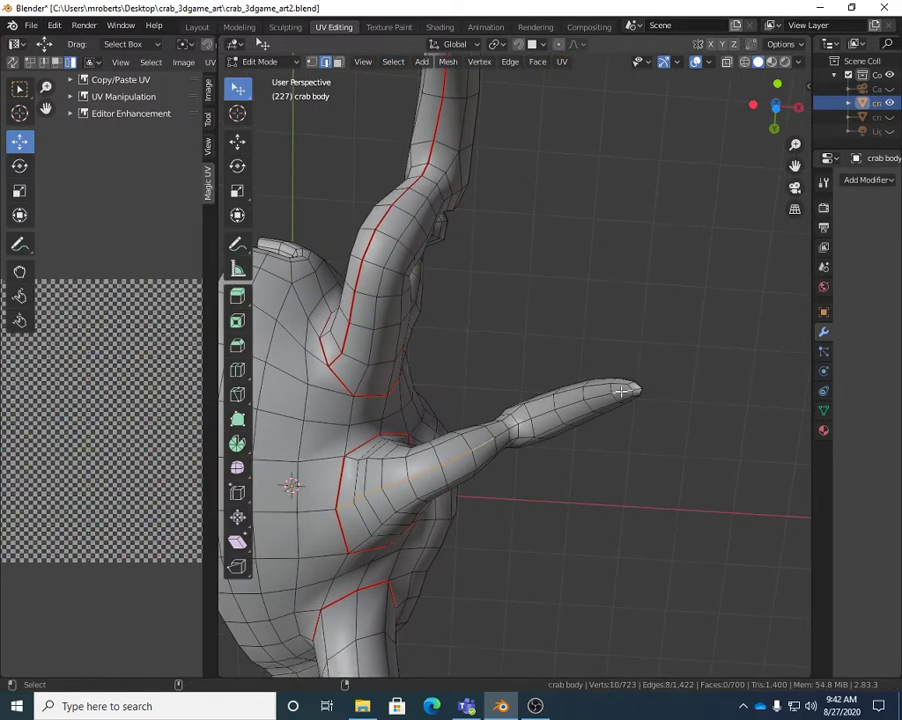
left_click(391, 62)
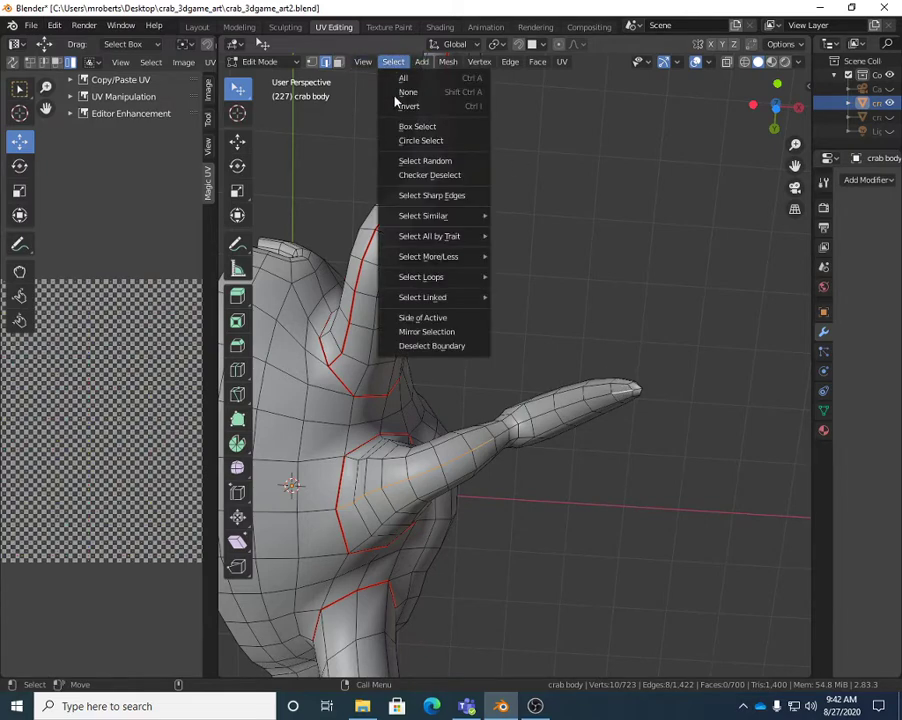
mouse_move(436, 298)
left_click(529, 307)
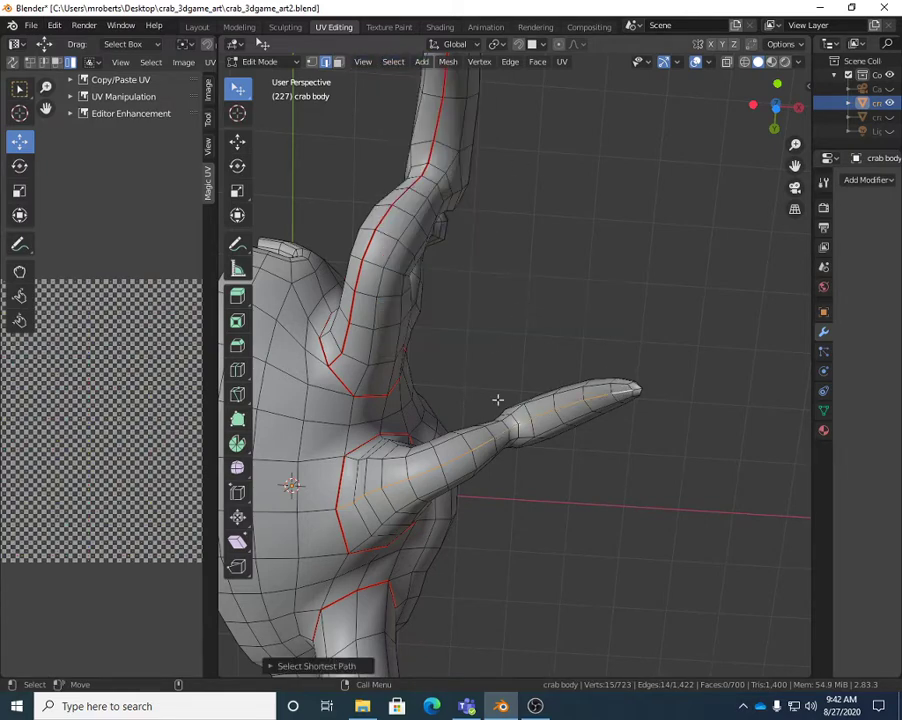
middle_click_drag(604, 391, 527, 354)
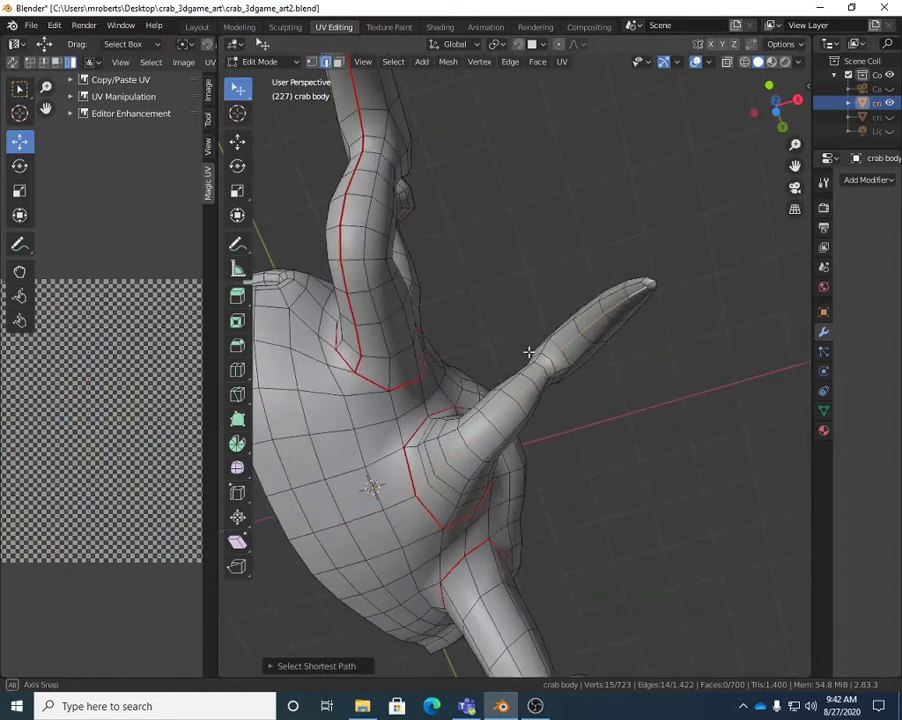
key("ctrl+e")
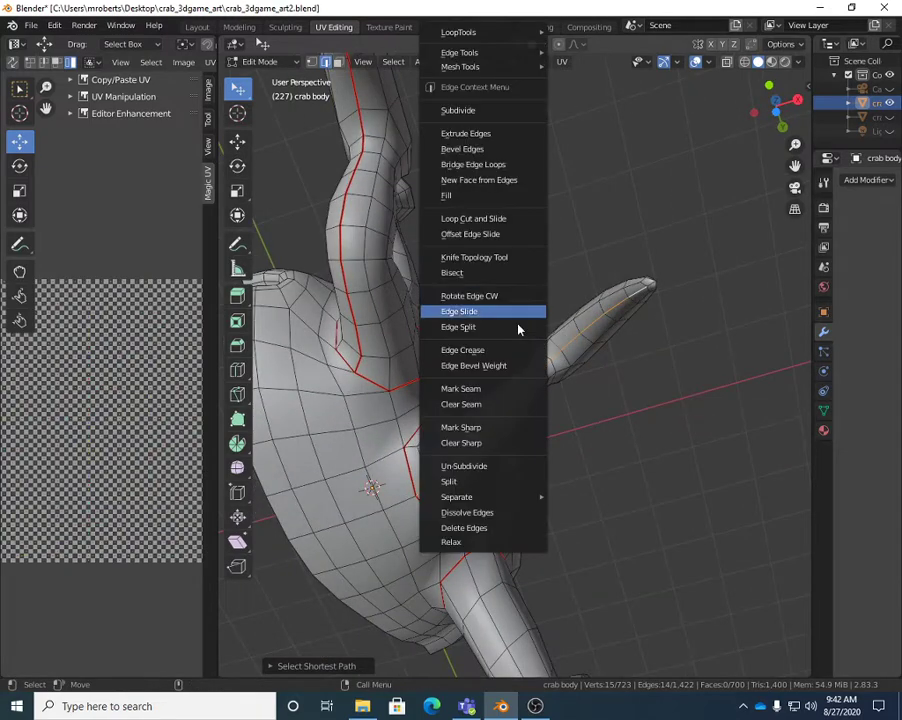
left_click(506, 386)
left_click(596, 442)
middle_click_drag(596, 442, 358, 348)
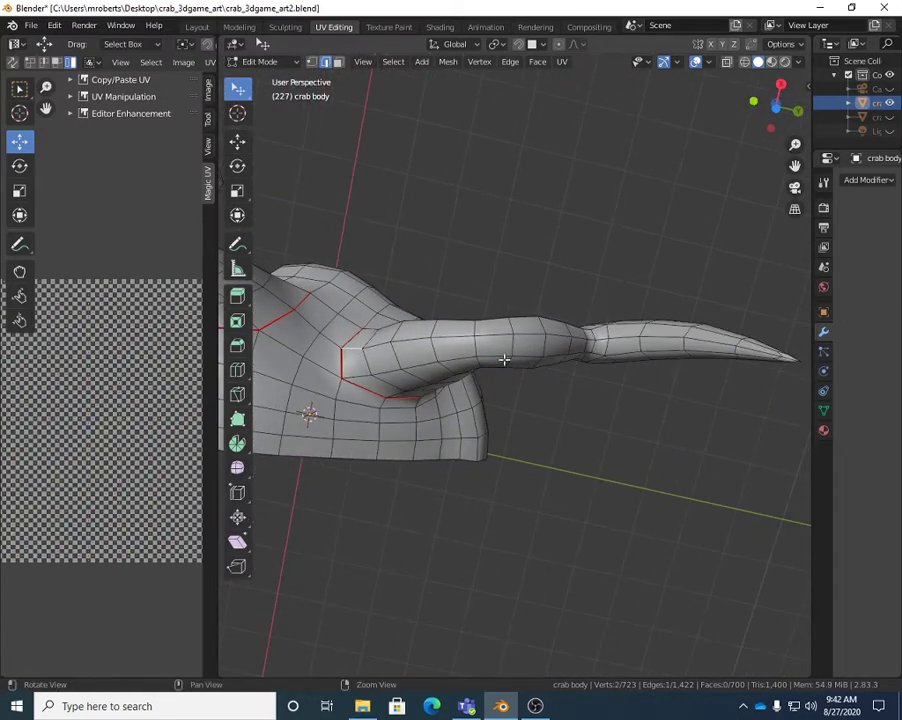
Step: Select the shortest edge path along the top of the long curved leg out to its tip
middle_click_drag(503, 360, 493, 388)
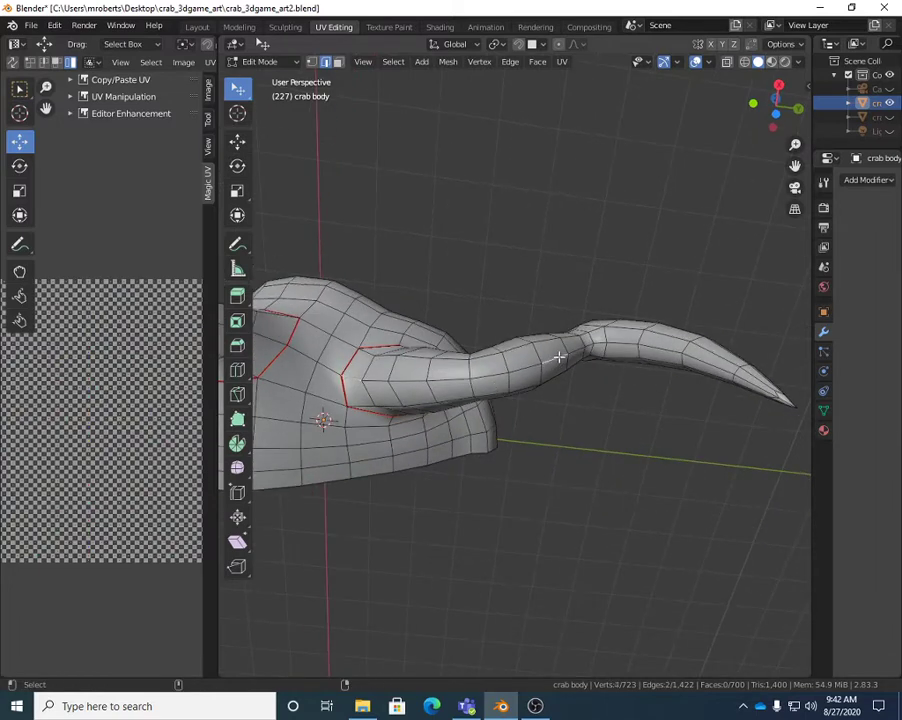
left_click(399, 66)
mouse_move(440, 297)
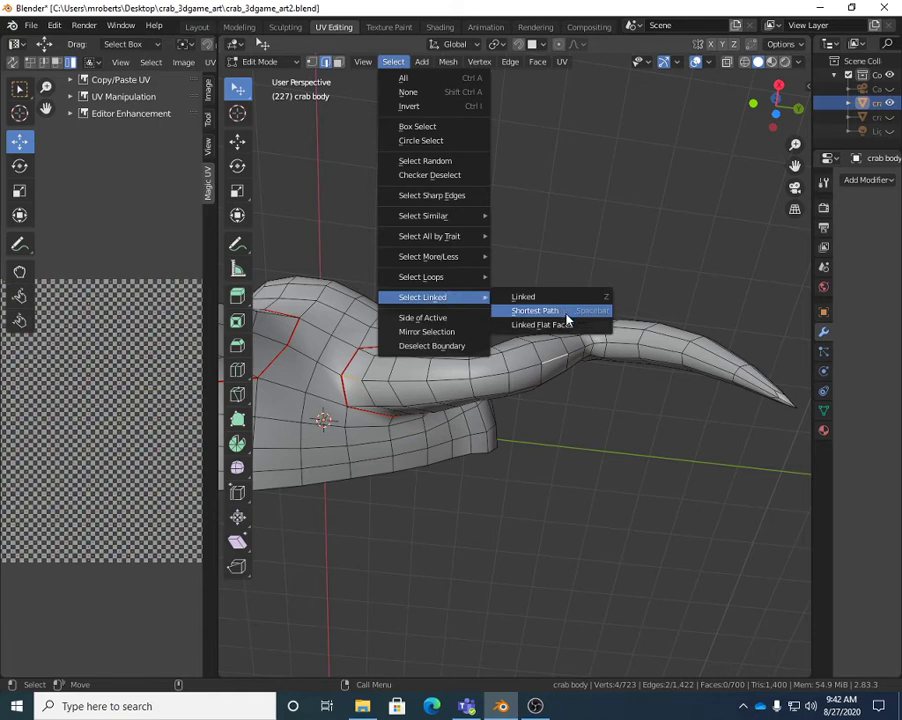
left_click(567, 313)
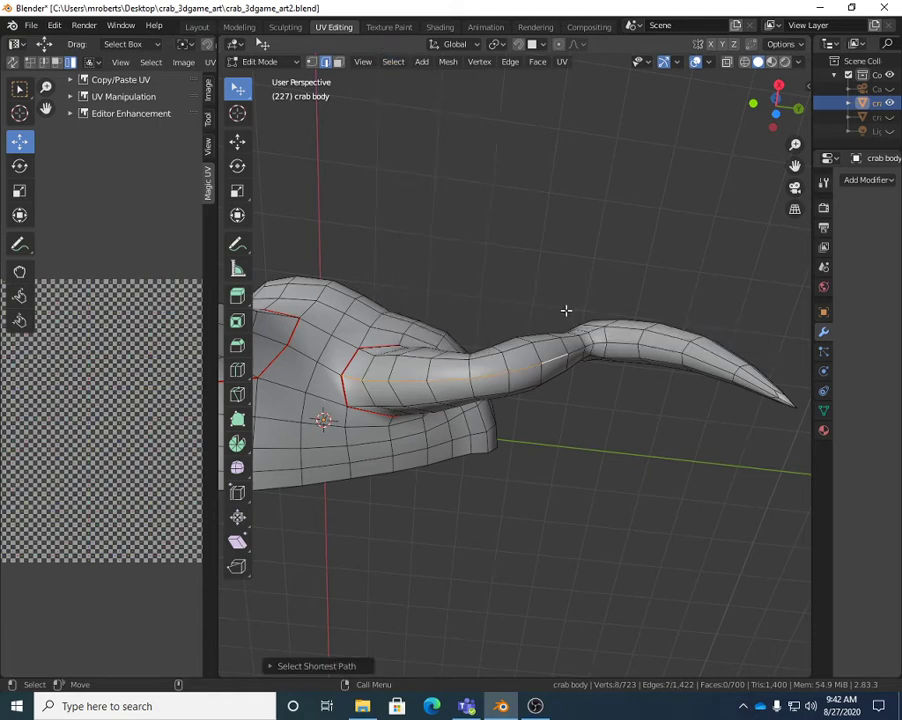
middle_click_drag(744, 386, 627, 341)
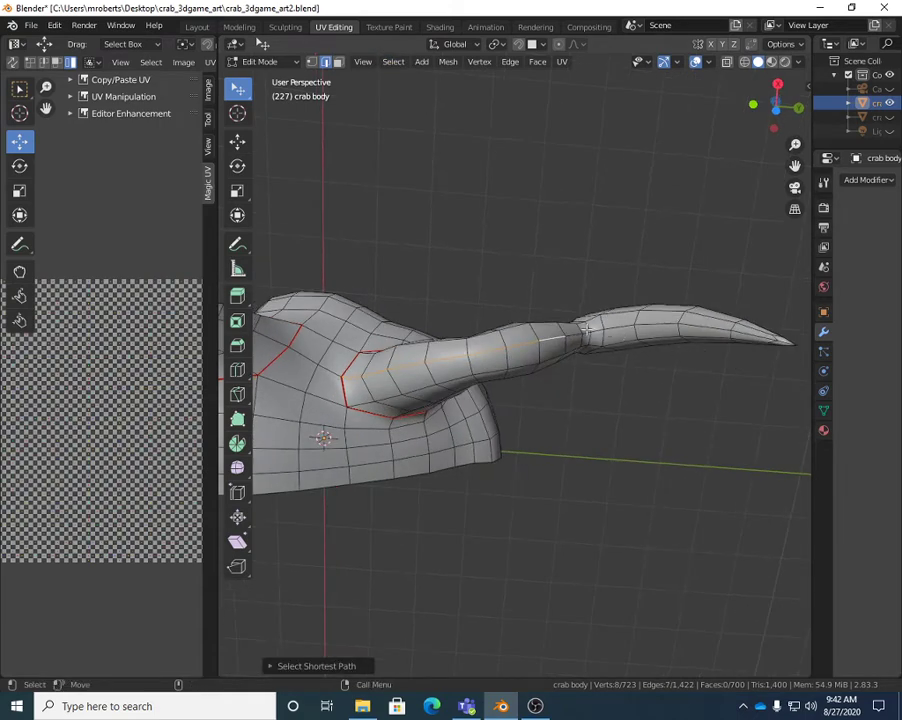
left_click(686, 318, "shift")
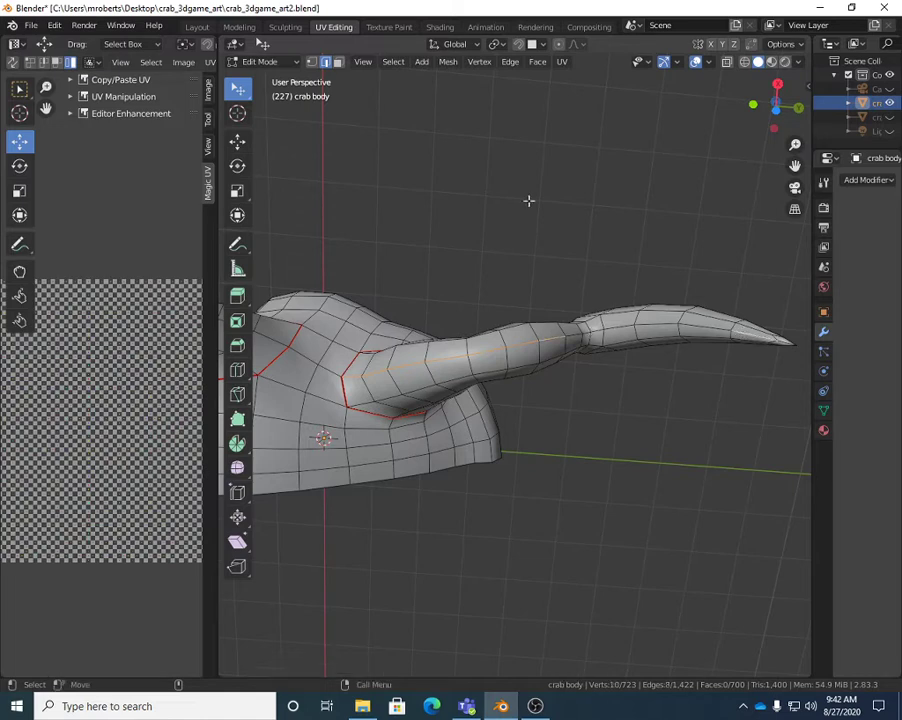
left_click(393, 61)
mouse_move(440, 297)
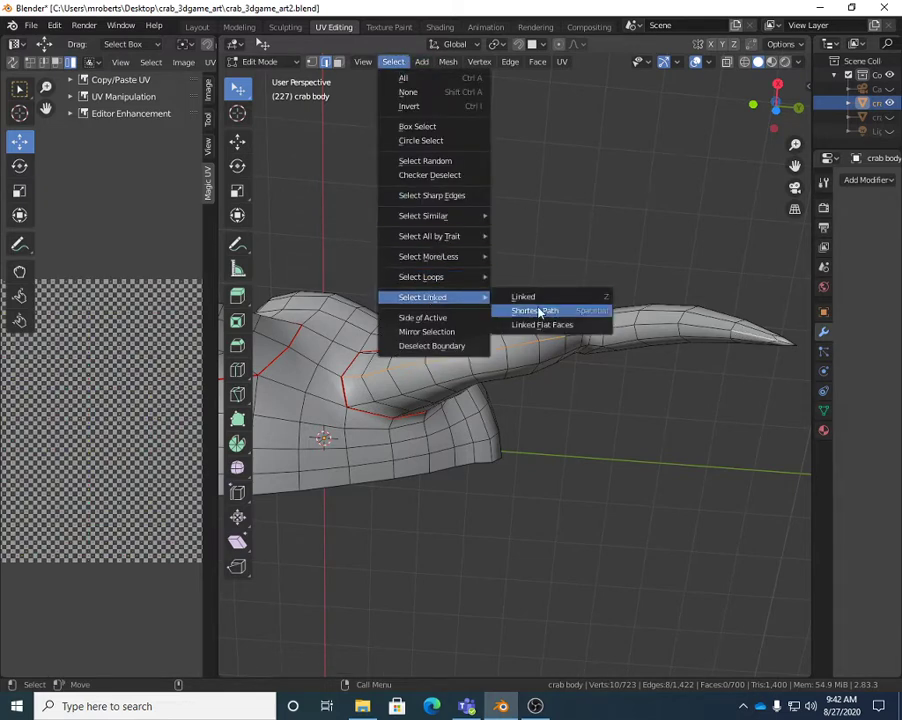
left_click(538, 312)
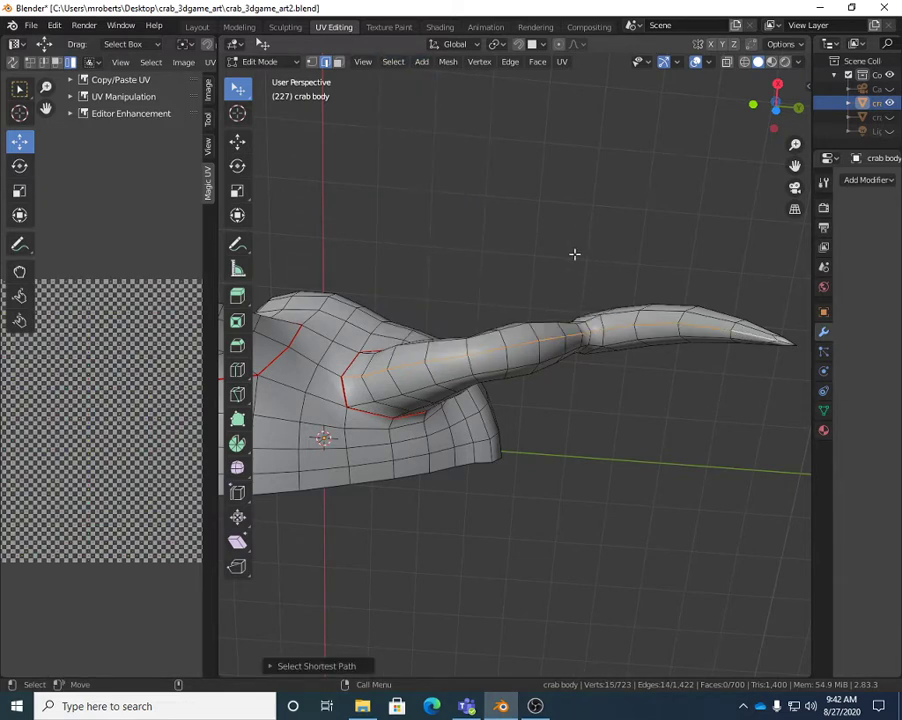
Step: Mark the selected leg edge path as a seam and clear the selection
left_click(393, 61)
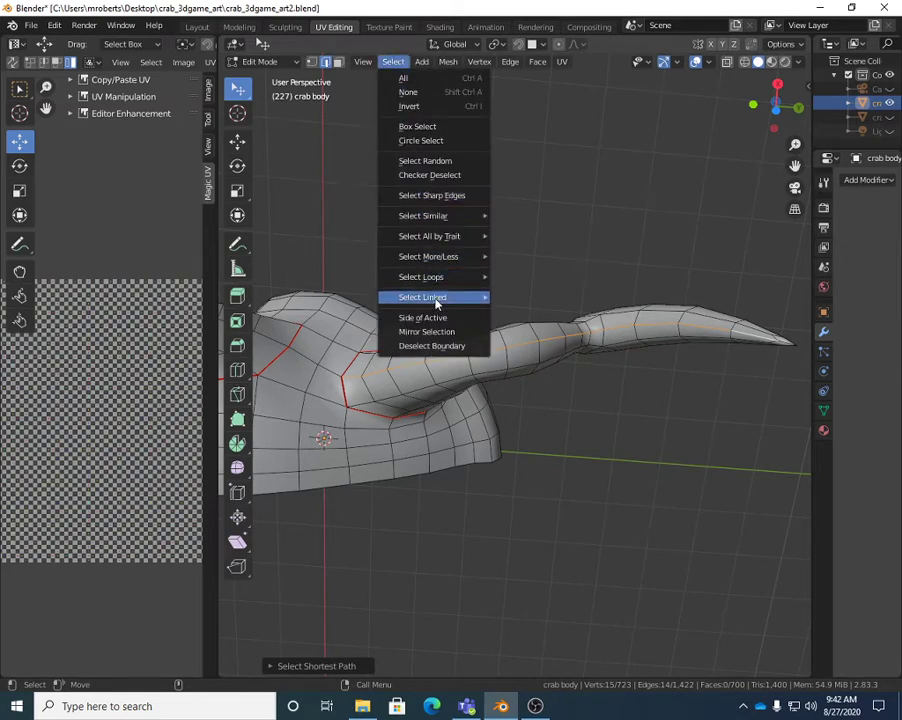
mouse_move(458, 298)
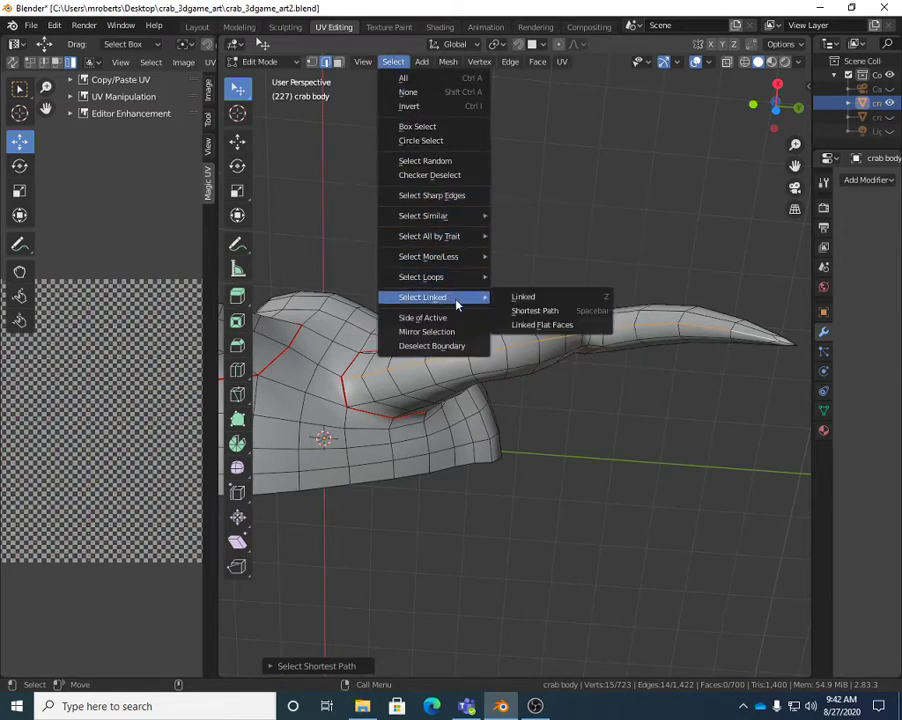
mouse_move(455, 238)
right_click(638, 209)
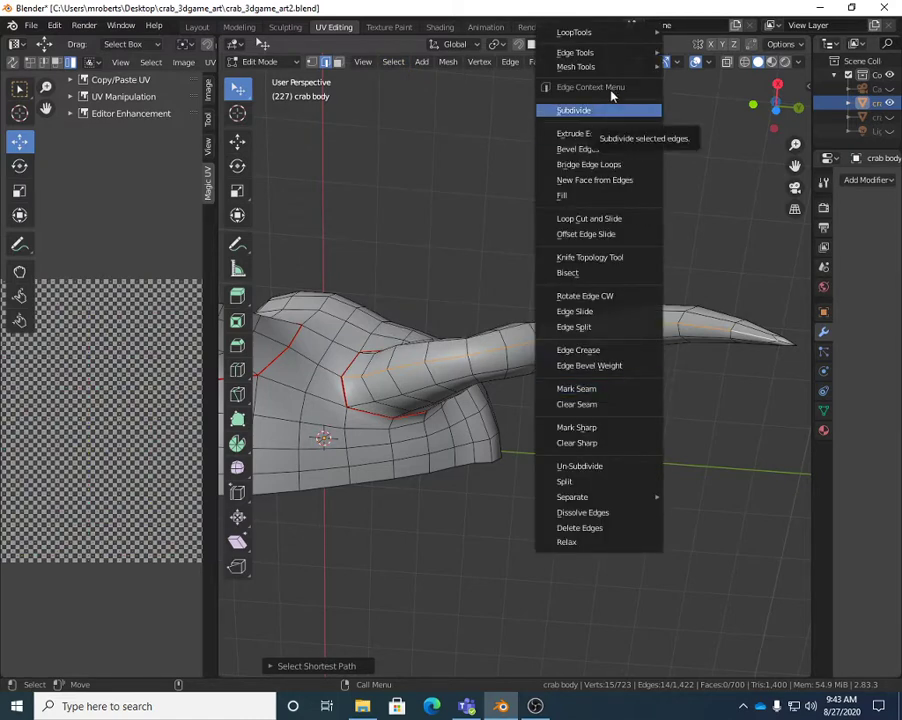
left_click(578, 388)
left_click(562, 240)
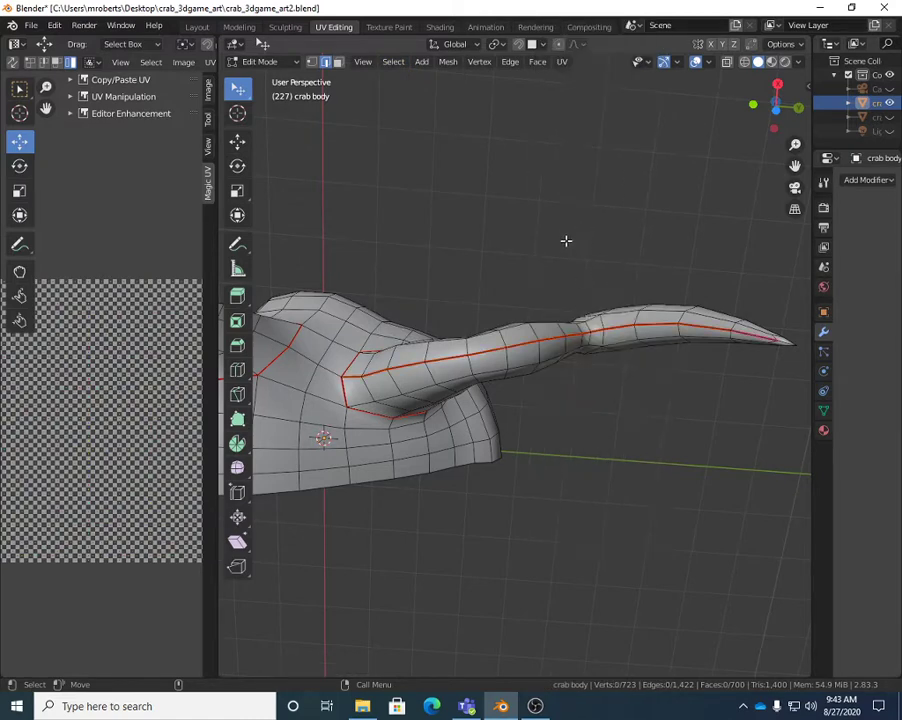
middle_click_drag(562, 240, 536, 297)
Step: Save the crab file and orbit to inspect the new leg seam and claw undersides
key("ctrl+s")
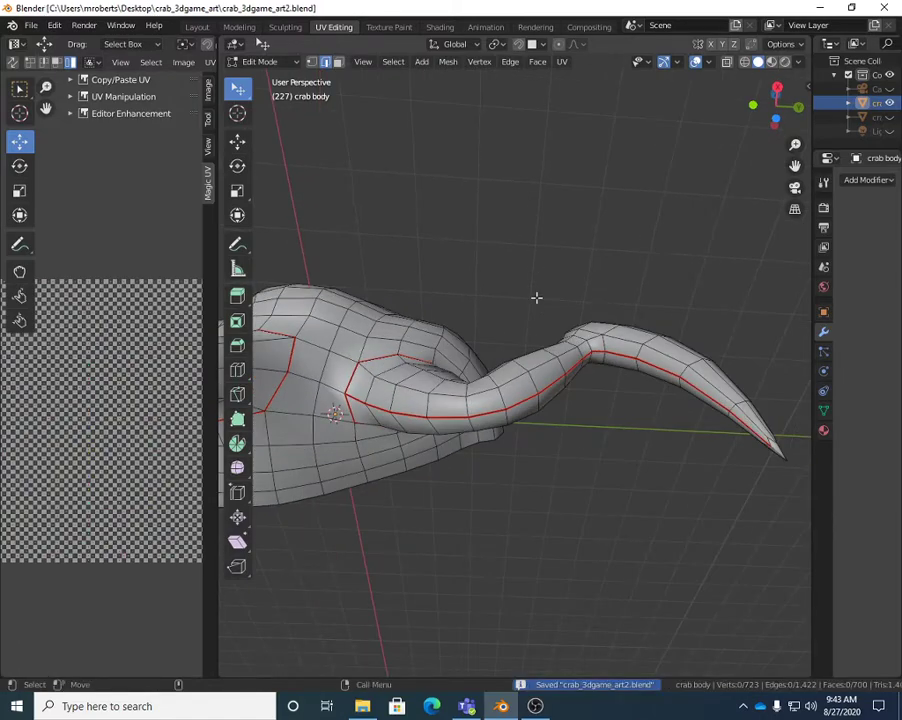
middle_click_drag(422, 317, 518, 376)
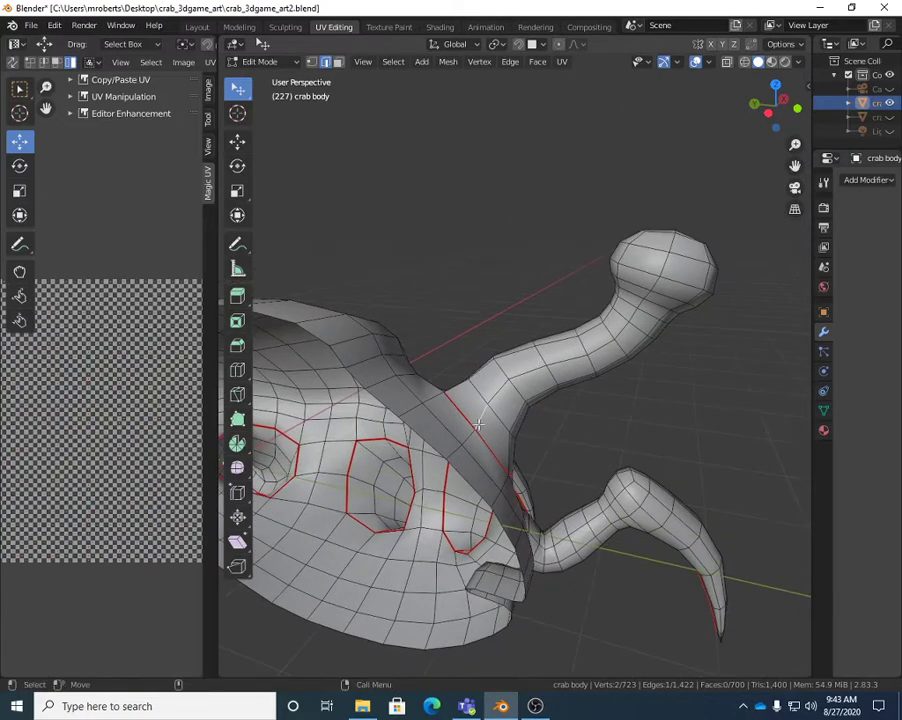
middle_click_drag(478, 425, 592, 364)
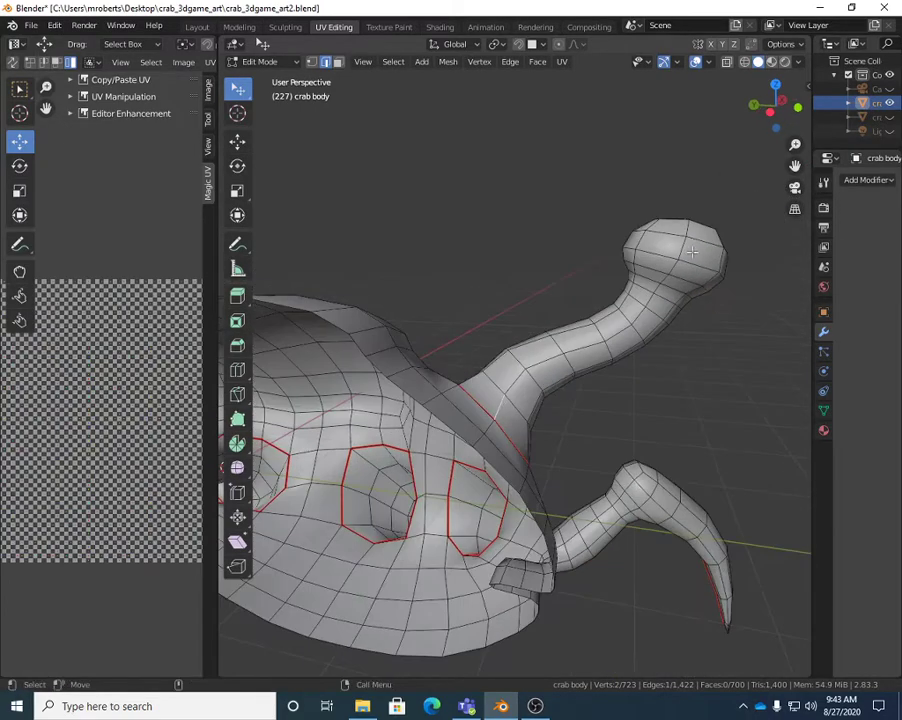
middle_click_drag(687, 230, 685, 372)
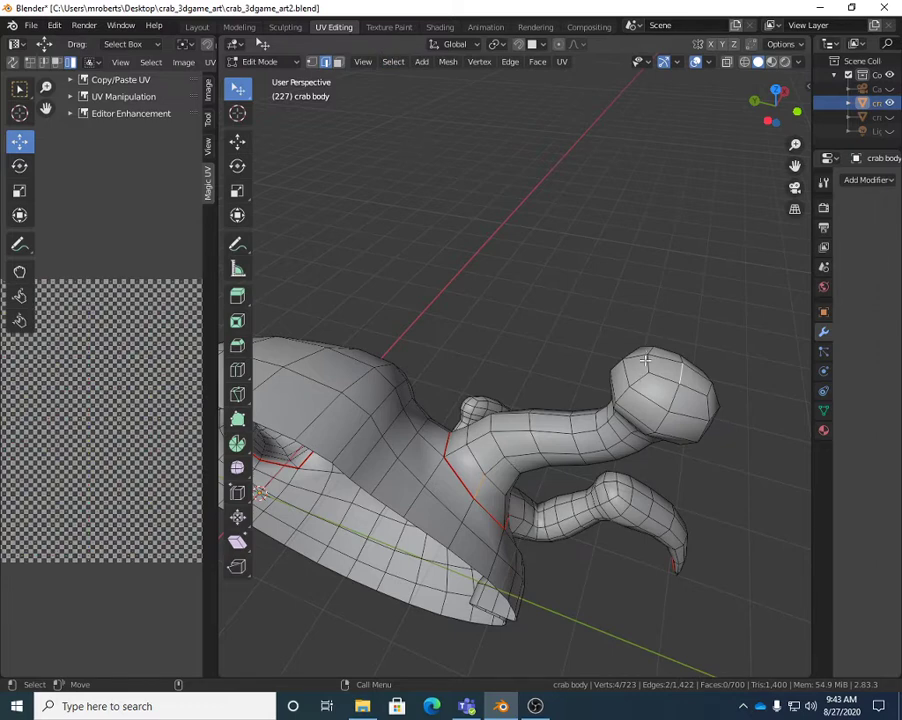
Step: Mark the claw arm's shortest edge path over its rounded end as a seam, then widen the UV editor pane
left_click(395, 62)
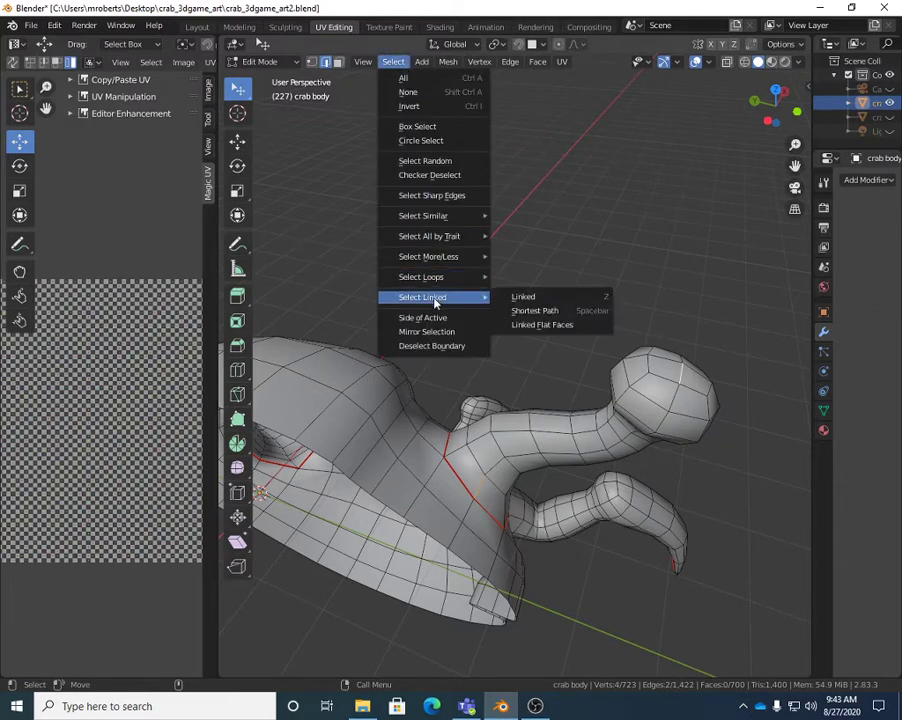
left_click(530, 312)
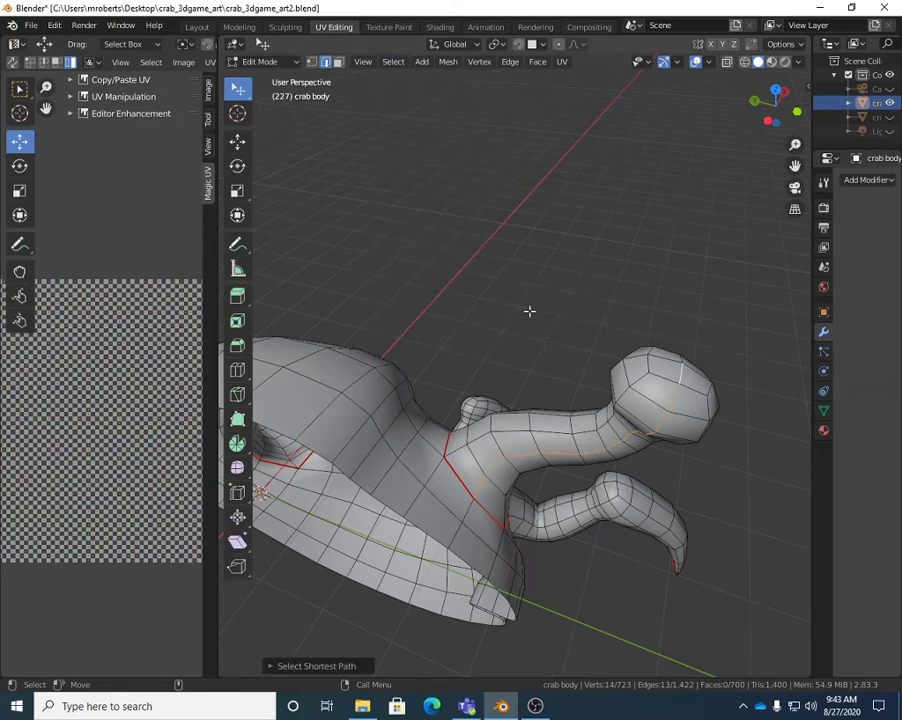
middle_click_drag(681, 358, 644, 278)
right_click(644, 278)
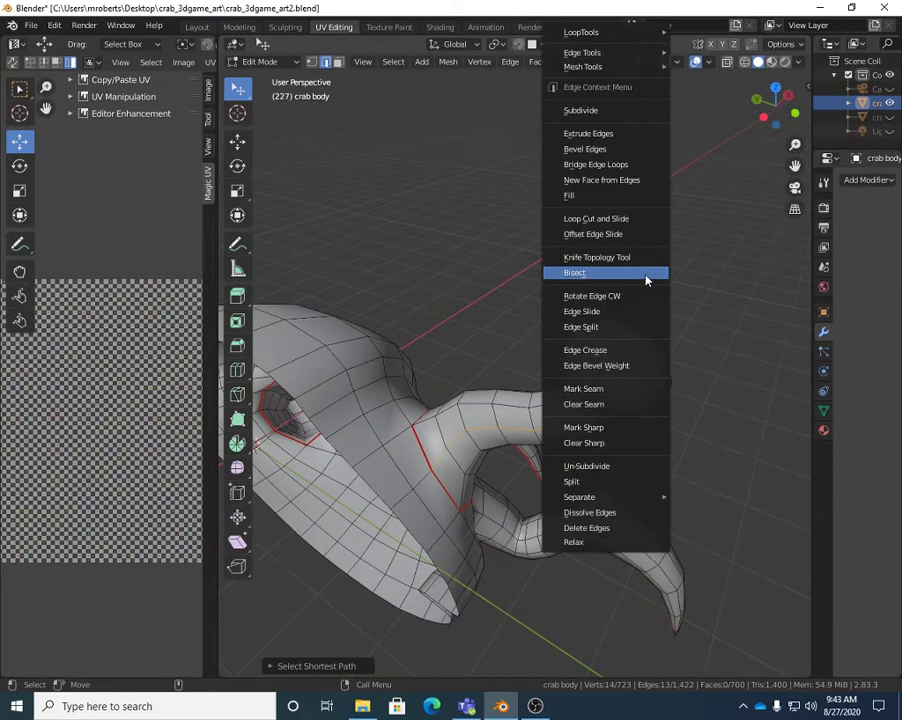
left_click(628, 388)
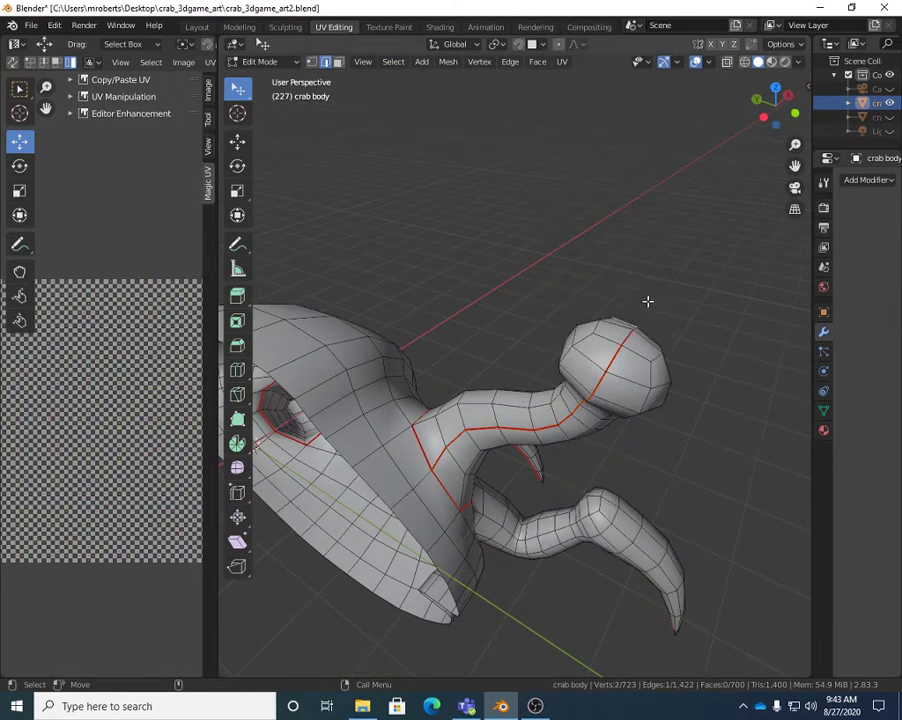
middle_click_drag(644, 300, 262, 358)
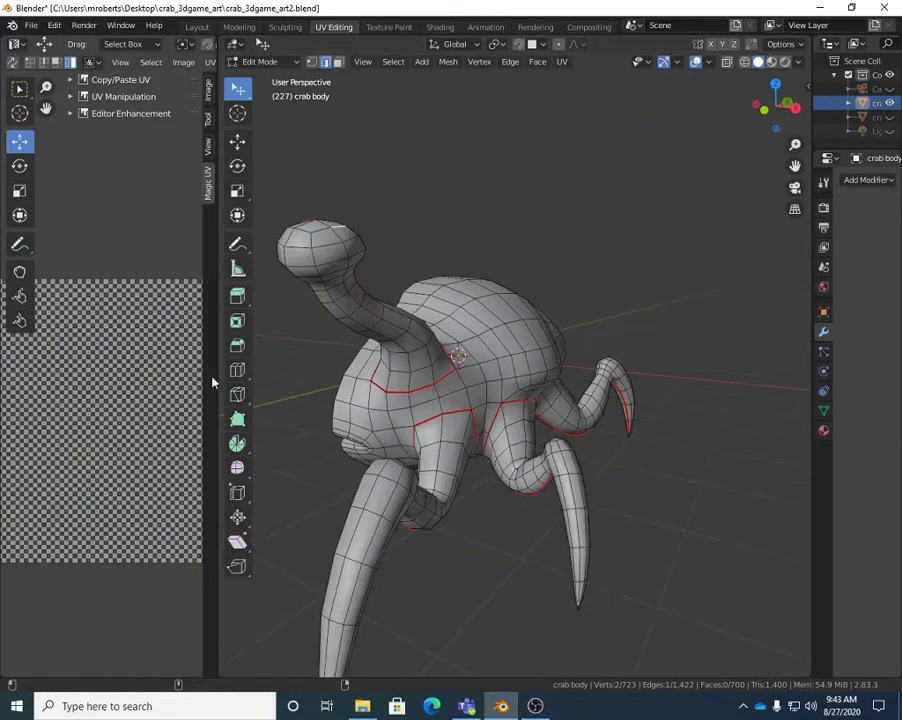
left_click_drag(215, 386, 360, 397)
middle_click_drag(360, 397, 602, 322)
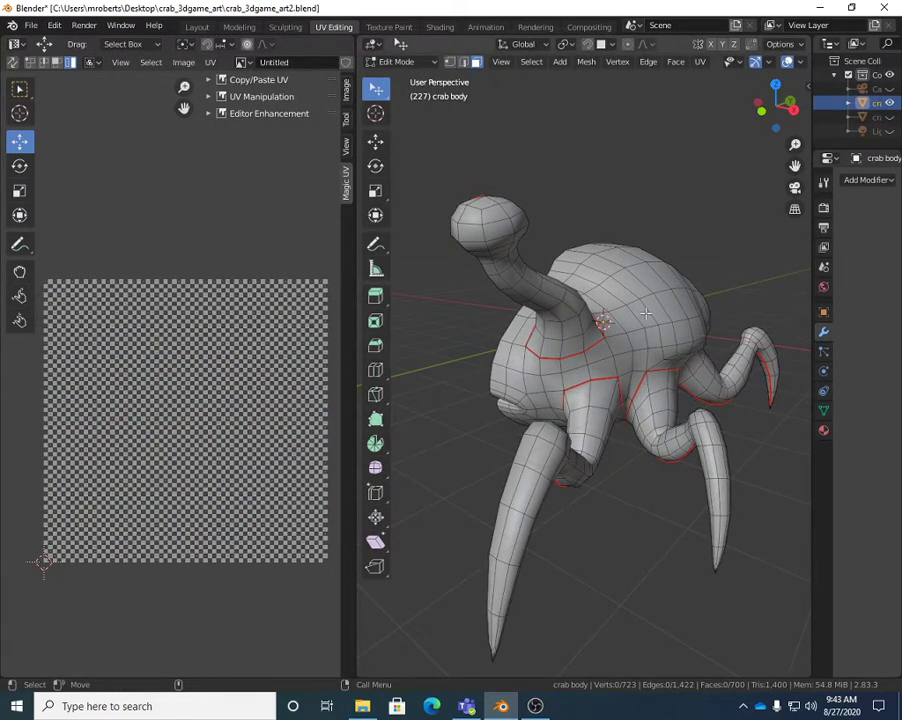
Step: Select all faces and run UV > Unwrap, splitting the body into islands along the seams, then narrow the UV pane
key("a")
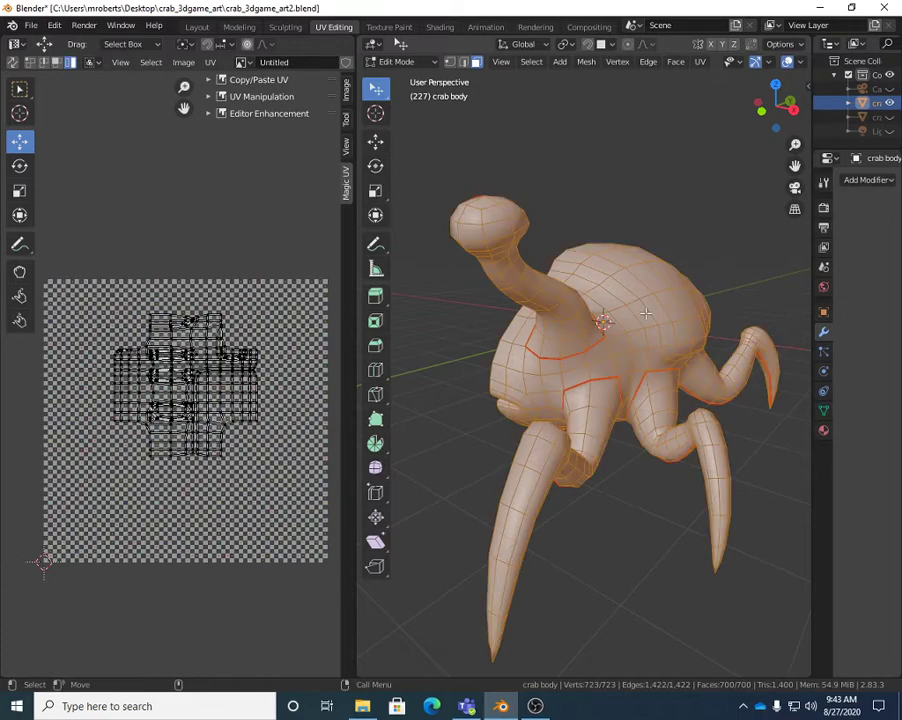
left_click(531, 62)
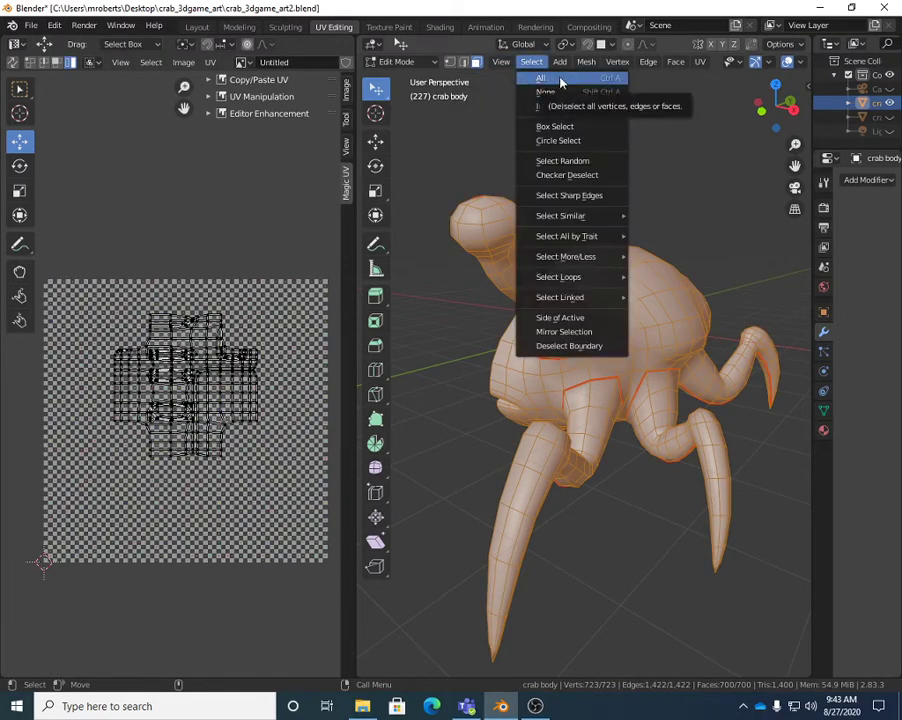
key("ctrl+z")
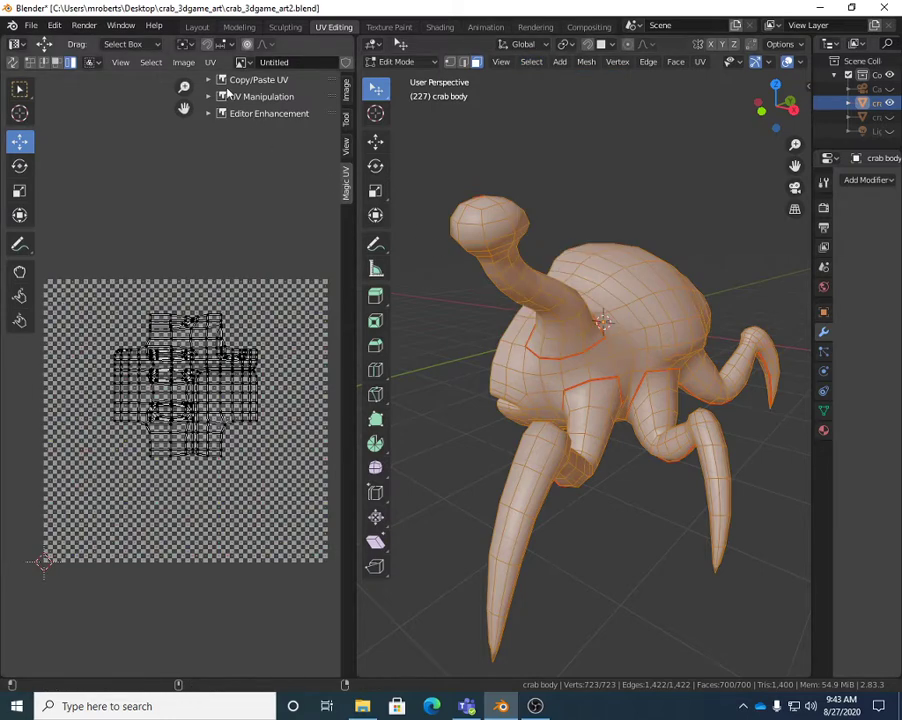
left_click(211, 63)
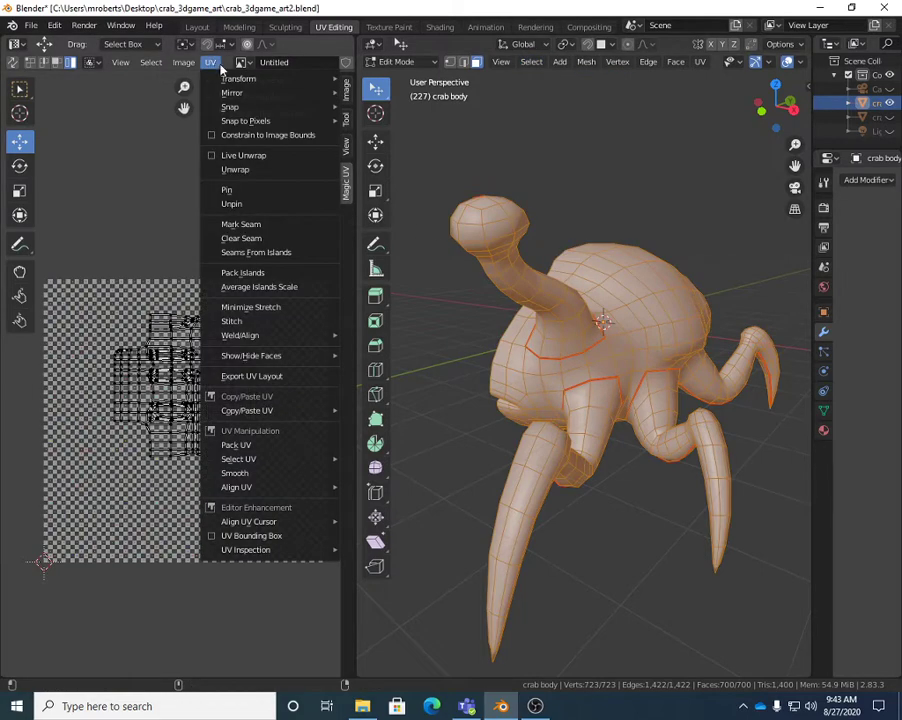
left_click(212, 63)
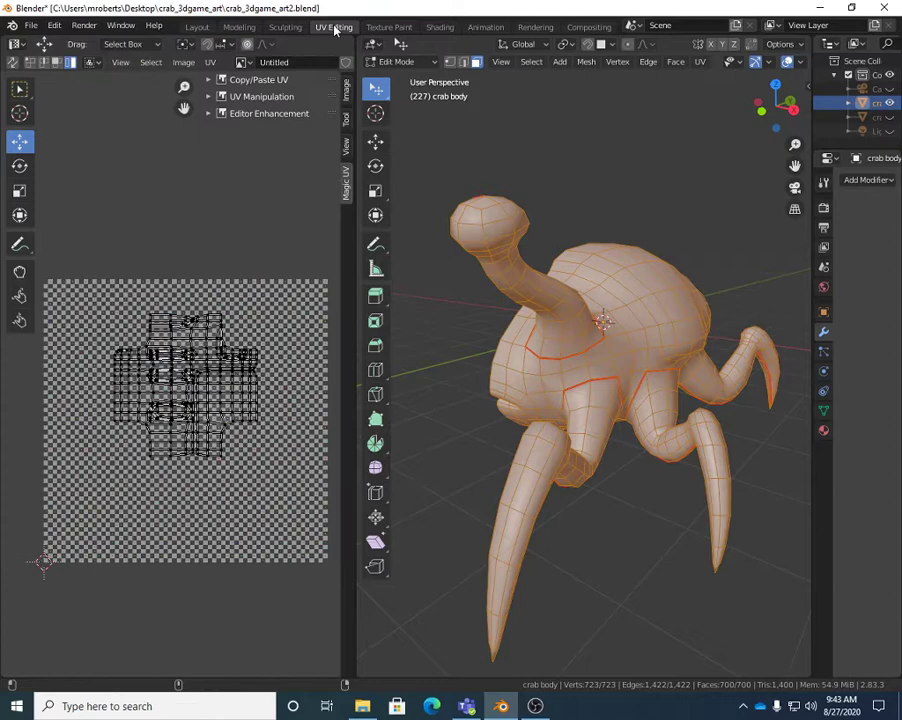
left_click(212, 63)
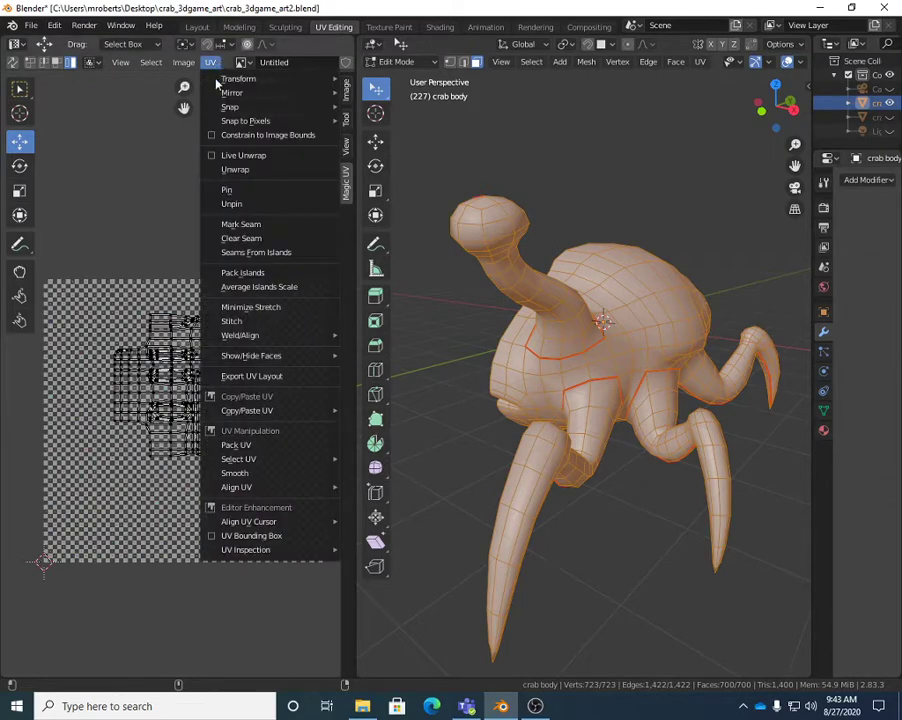
left_click(234, 171)
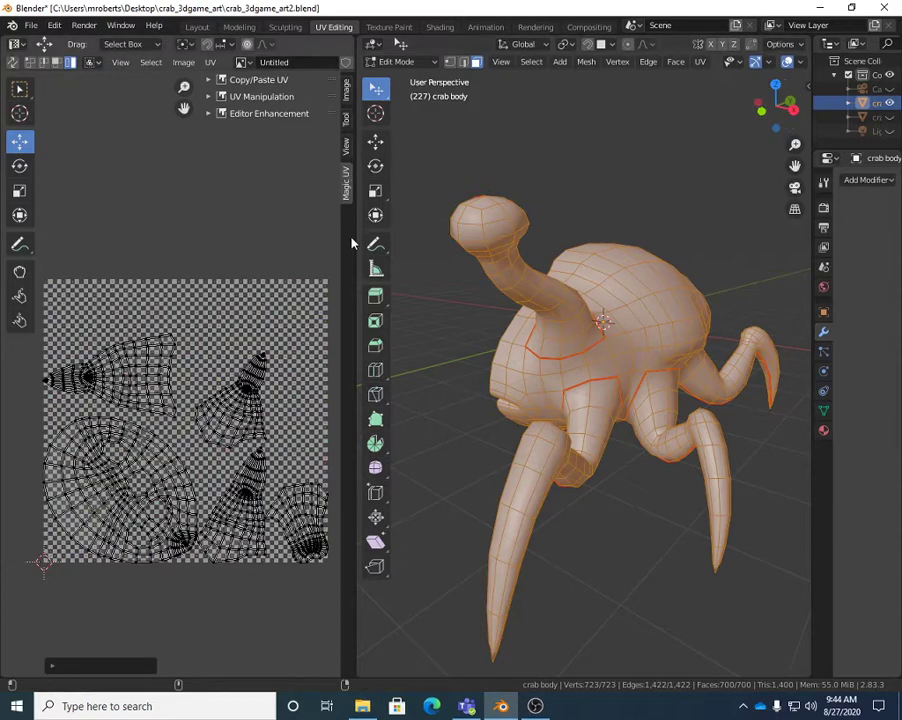
left_click_drag(355, 242, 236, 247)
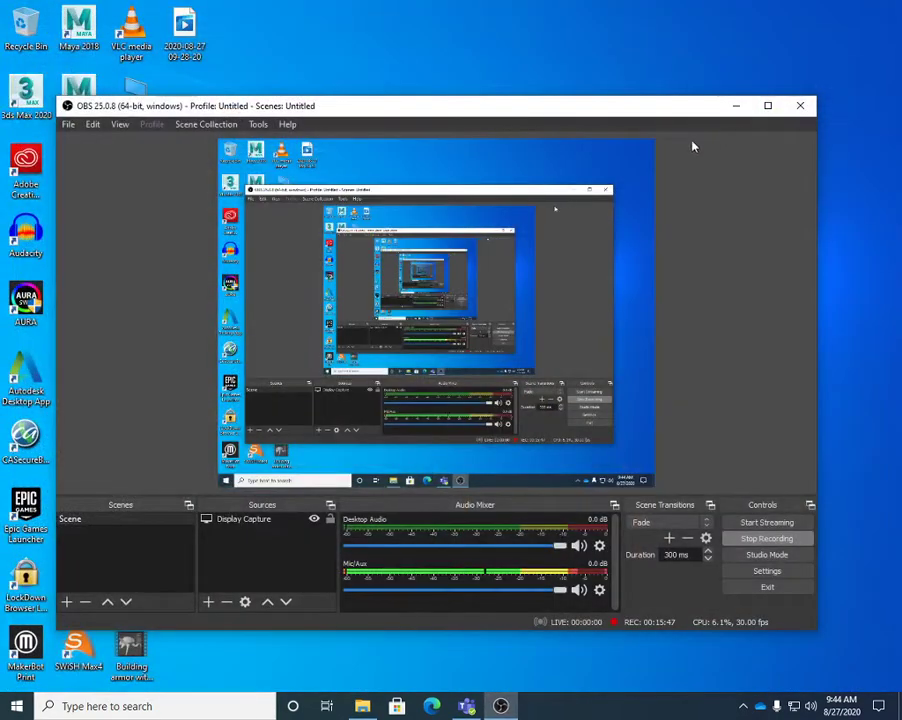
Step: Run blender.exe from the blender-2.83.3-windows64 folder and open crab_3dgame_art2.blend from Recent Files
mouse_move(502, 702)
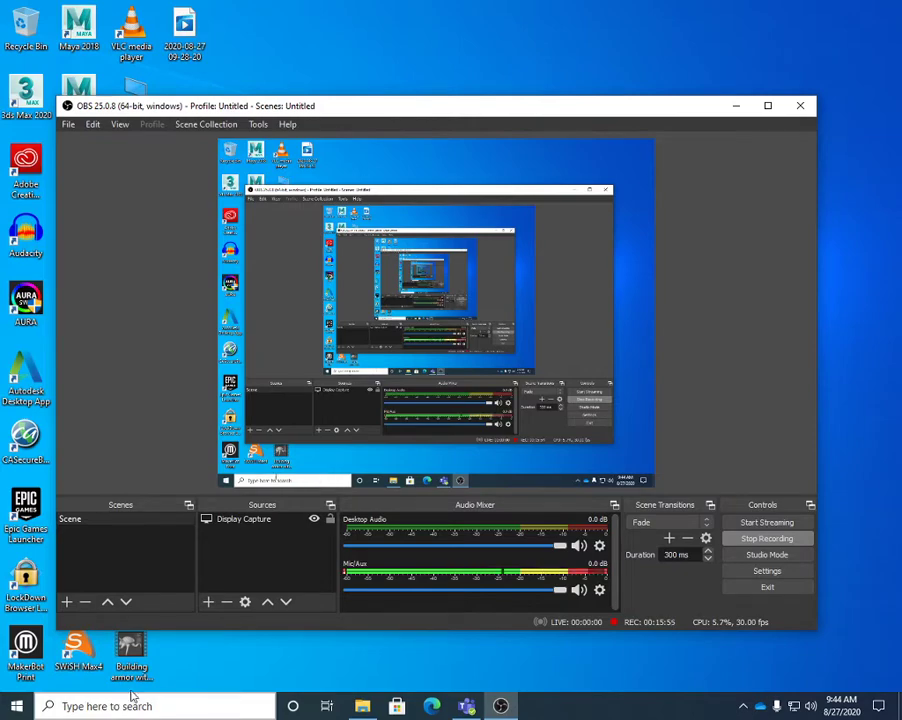
left_click(416, 12)
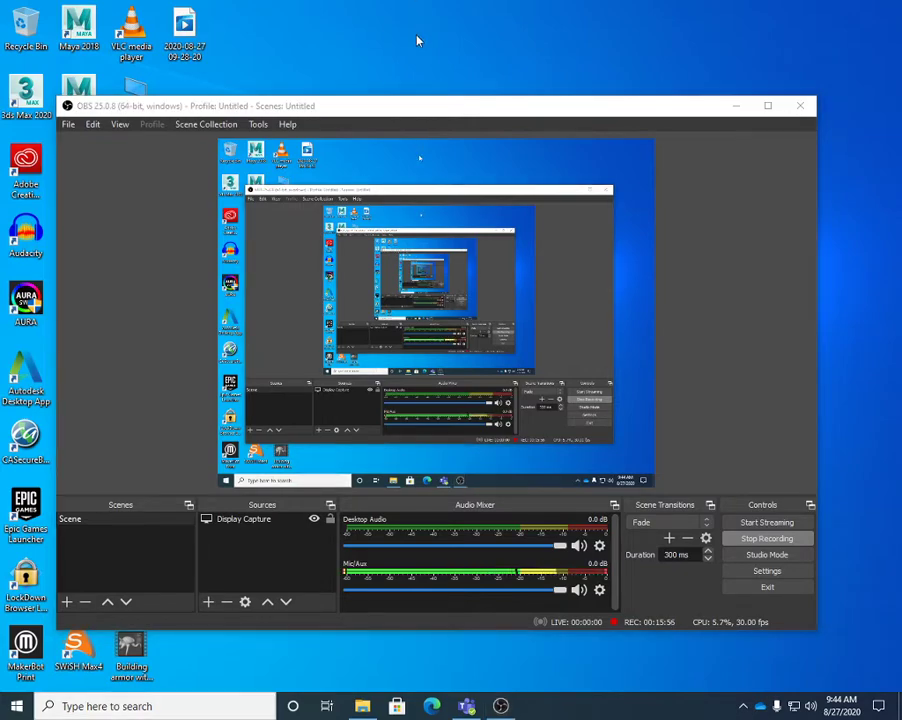
left_click(365, 708)
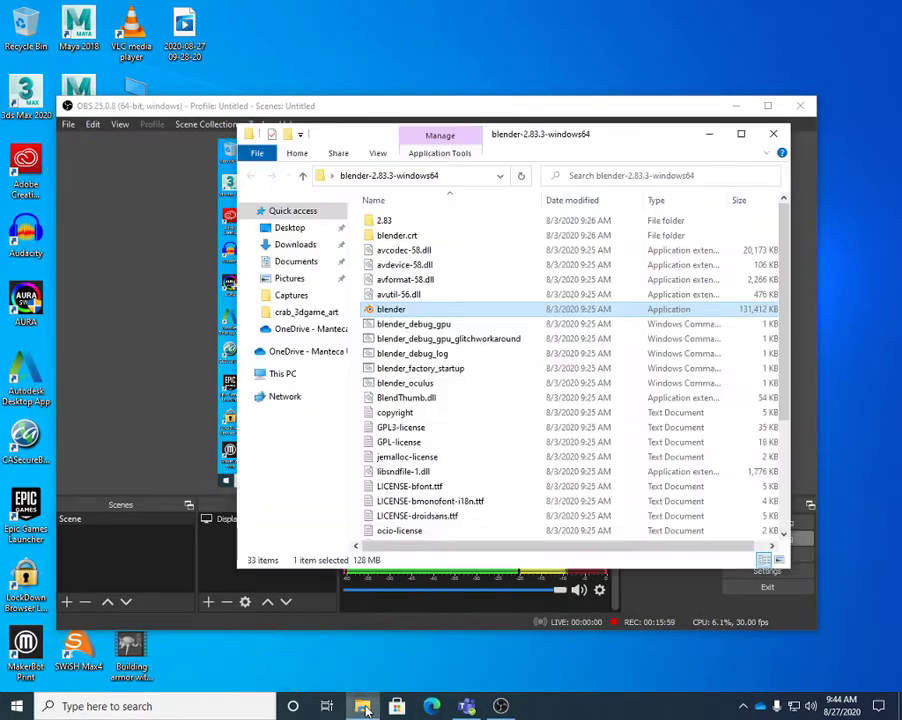
double_click(393, 312)
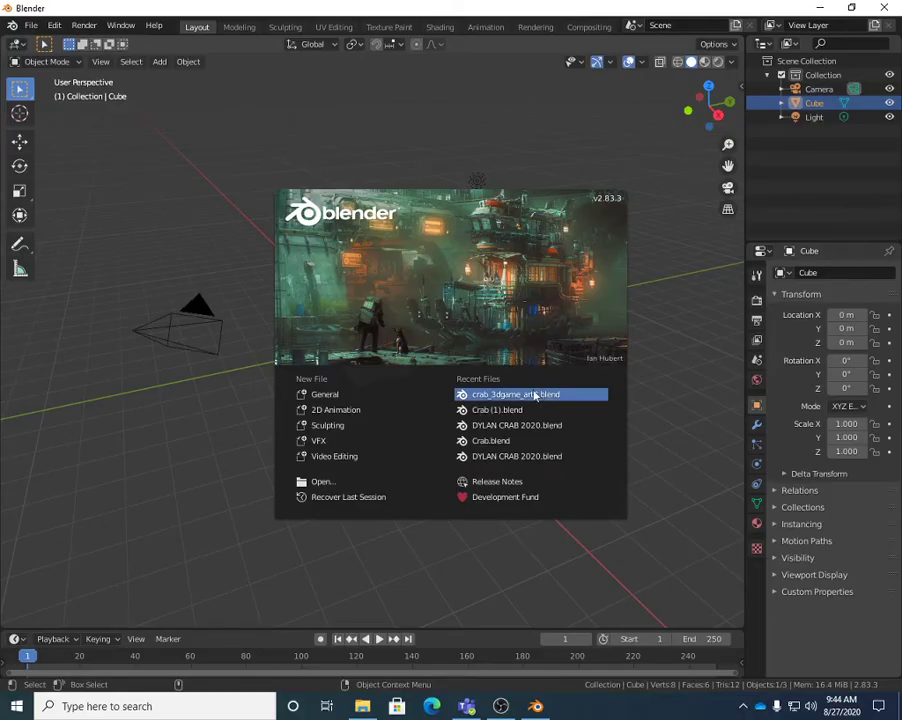
left_click(518, 397)
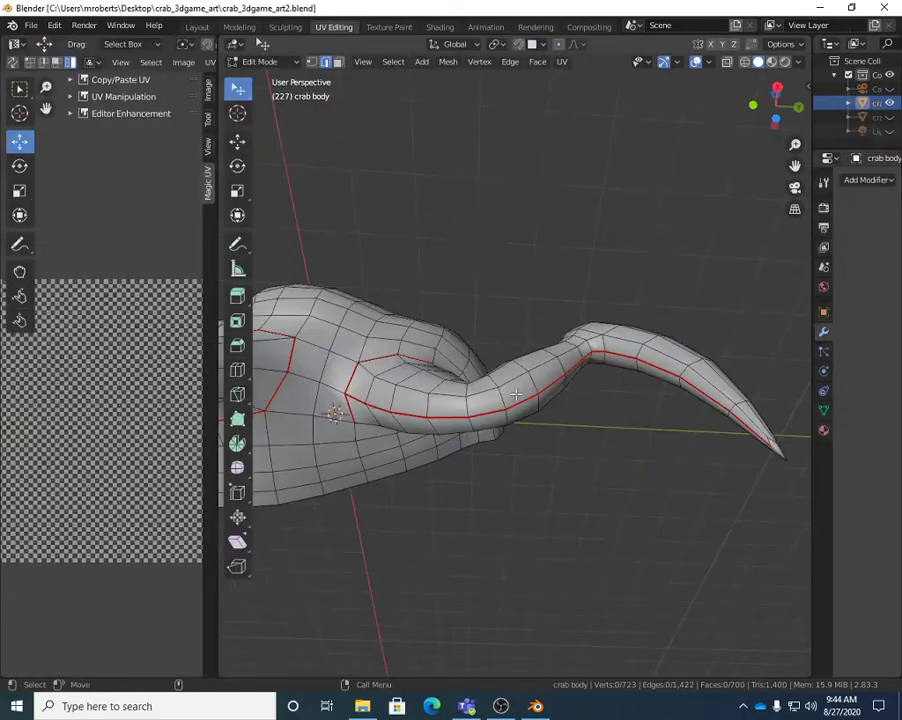
Step: Mark a seam along the shortest edge path where the rounded-end arm joins the body, then select all
middle_click_drag(535, 368, 554, 382)
scroll(624, 412, "up", 8)
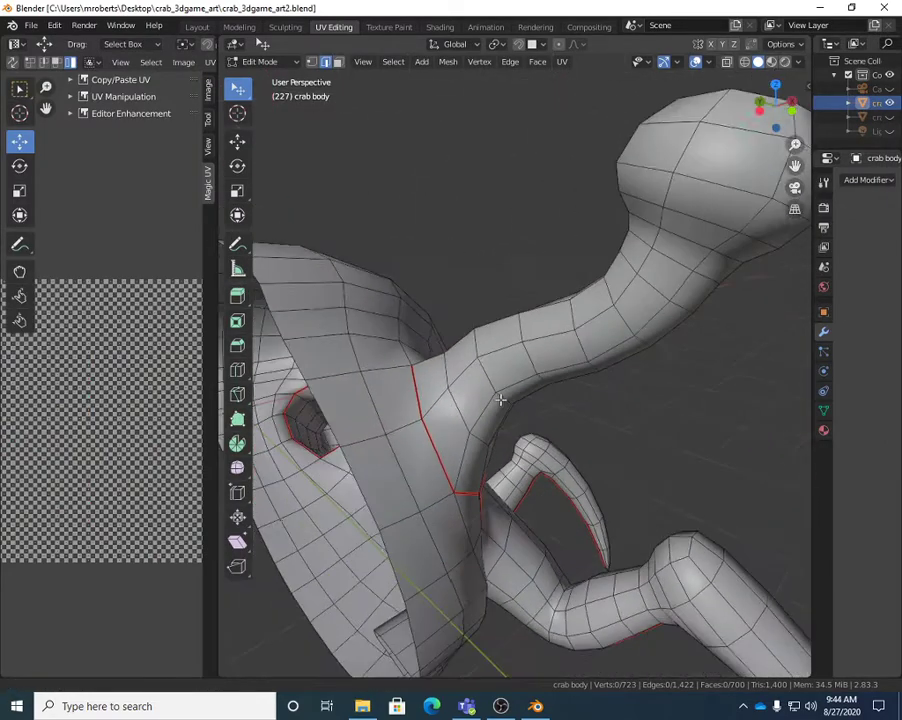
scroll(636, 292, "down", 6)
middle_click_drag(636, 292, 586, 418)
scroll(617, 443, "up", 6)
scroll(600, 380, "up", 5)
scroll(630, 350, "down", 3)
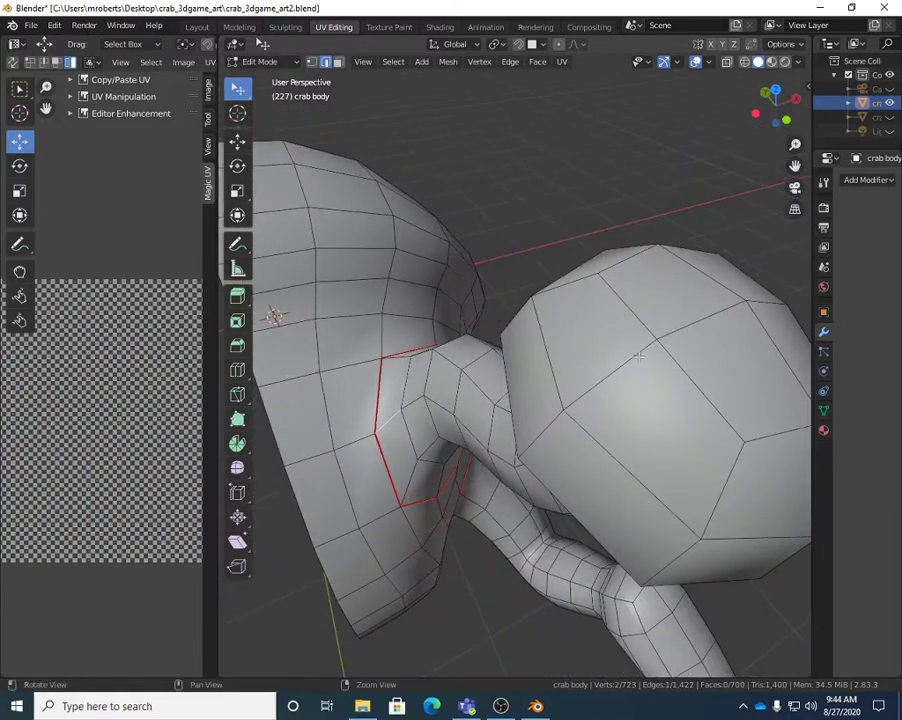
right_click(609, 222)
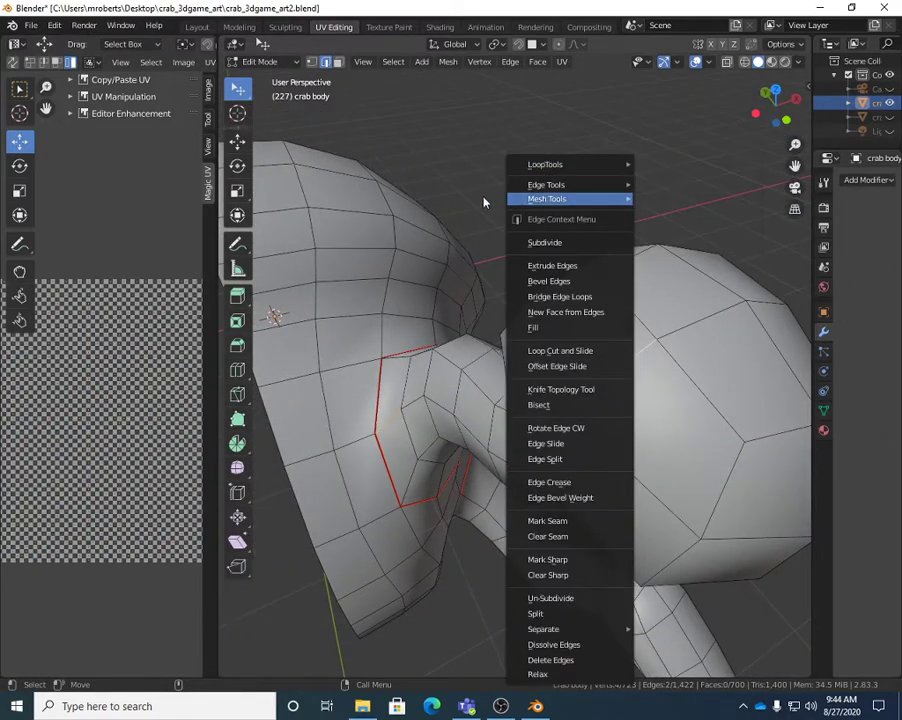
left_click(510, 186, "ctrl")
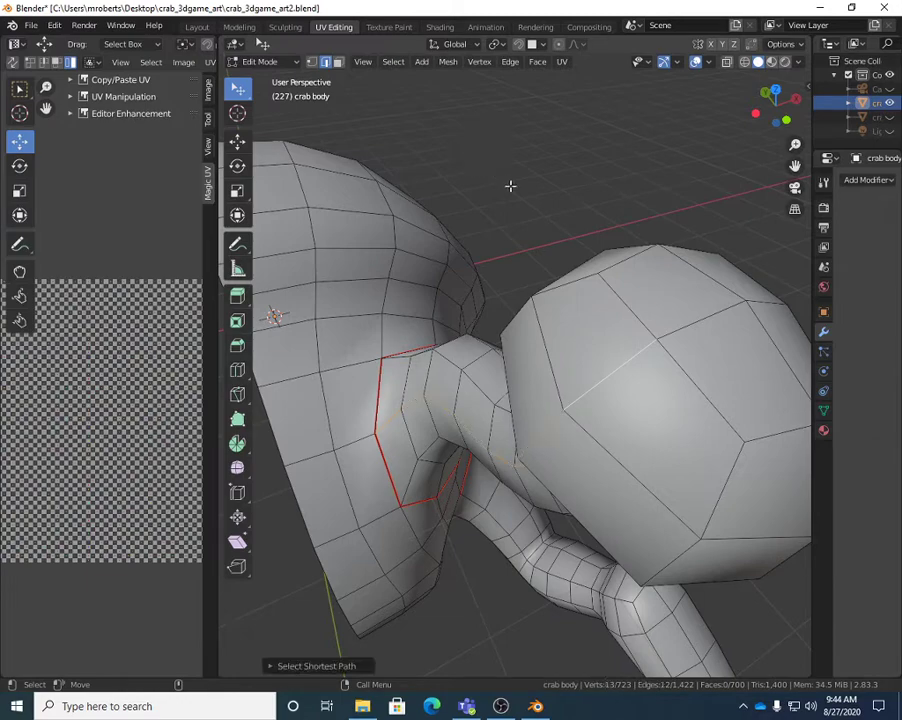
right_click(566, 201)
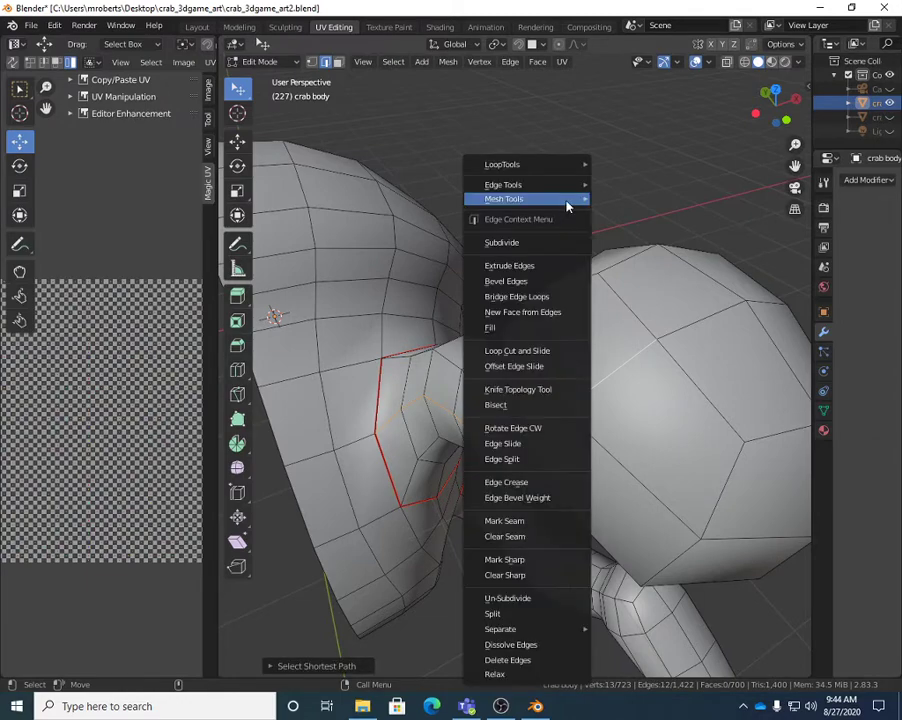
left_click(528, 522)
middle_click_drag(634, 301, 500, 273)
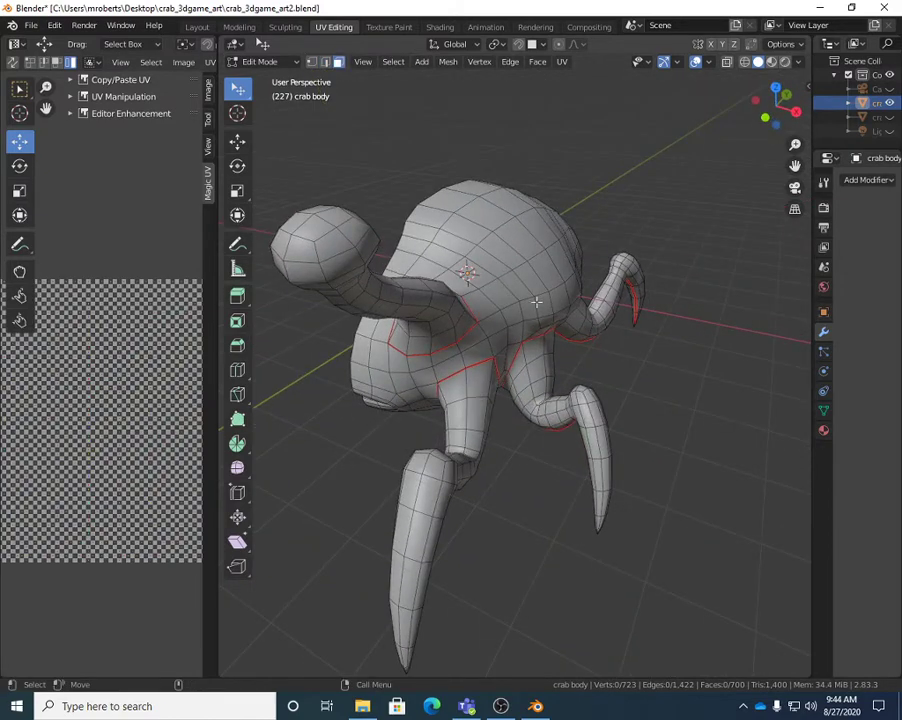
key("a")
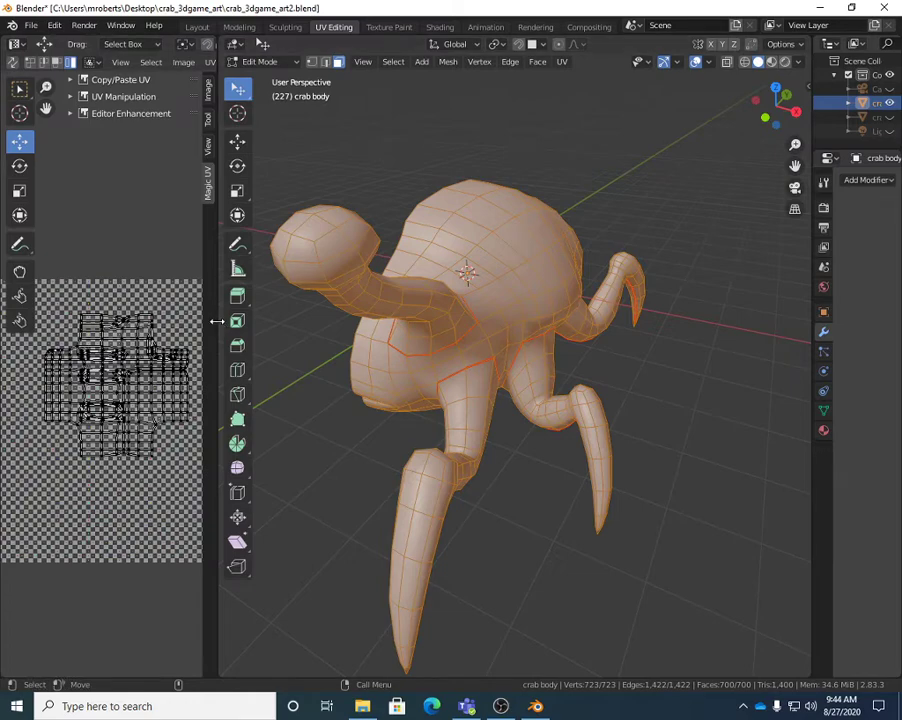
Step: Show the crab in Material Preview with its checker material and widen the UV editor
mouse_move(217, 321)
left_mouse_down()
mouse_move(345, 322)
mouse_move(220, 324)
left_mouse_up()
key("alt+a")
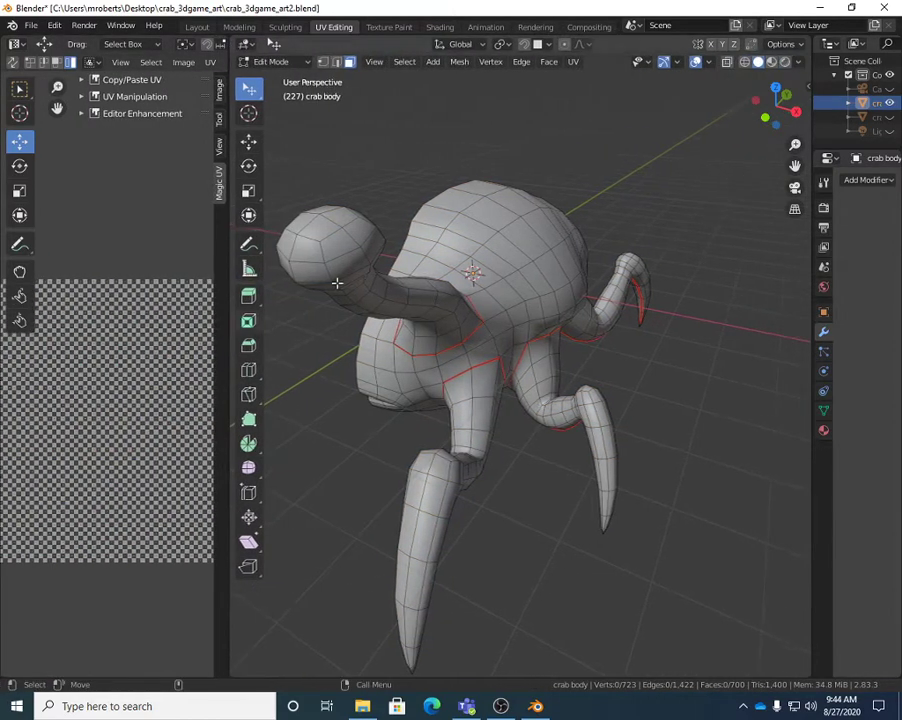
left_click(771, 62)
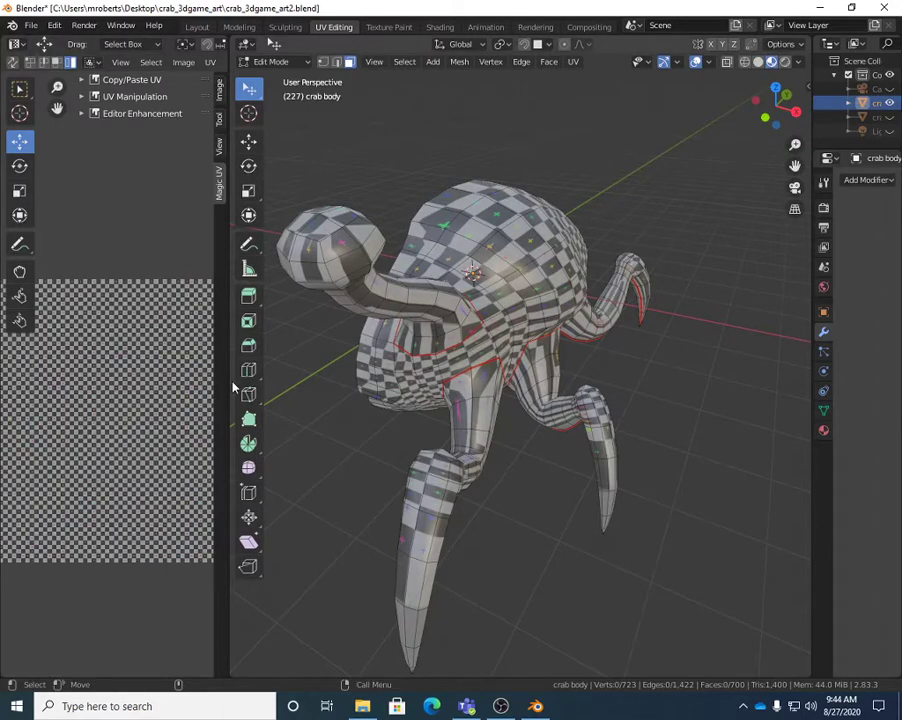
left_click_drag(226, 394, 349, 395)
Step: Select the whole body, unwrap it again with the new arm seam, then deselect
middle_click_drag(551, 365, 600, 360)
key("a")
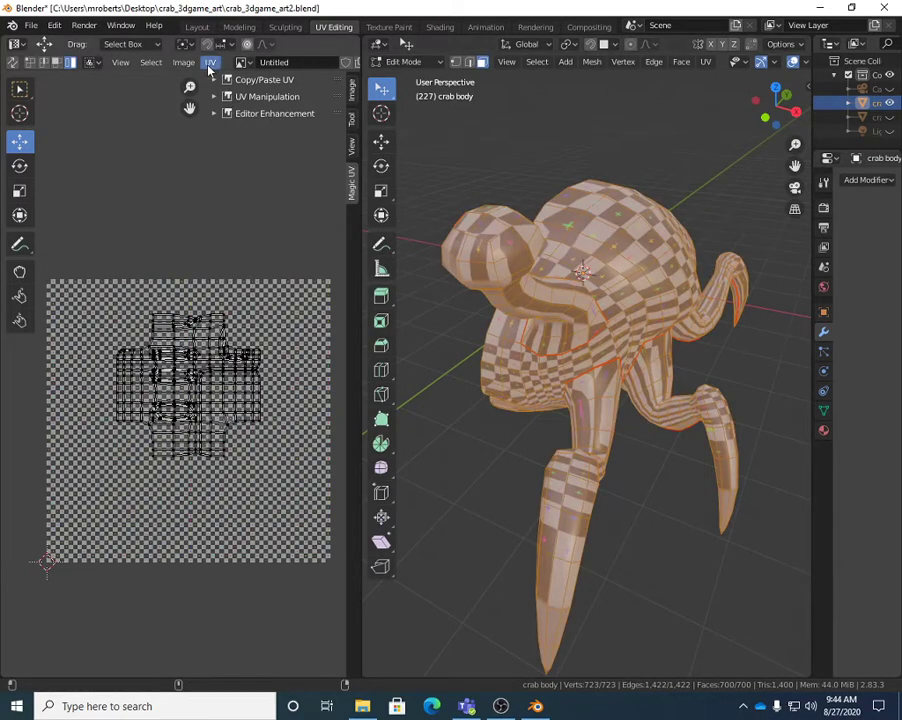
left_click(232, 173)
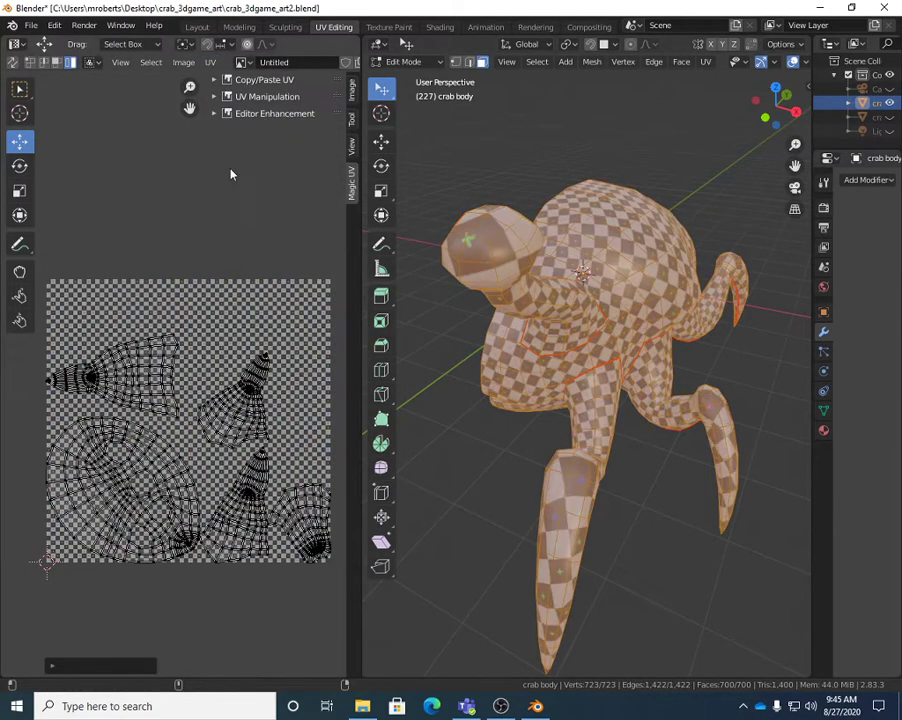
key("alt+a")
middle_click_drag(482, 465, 645, 348)
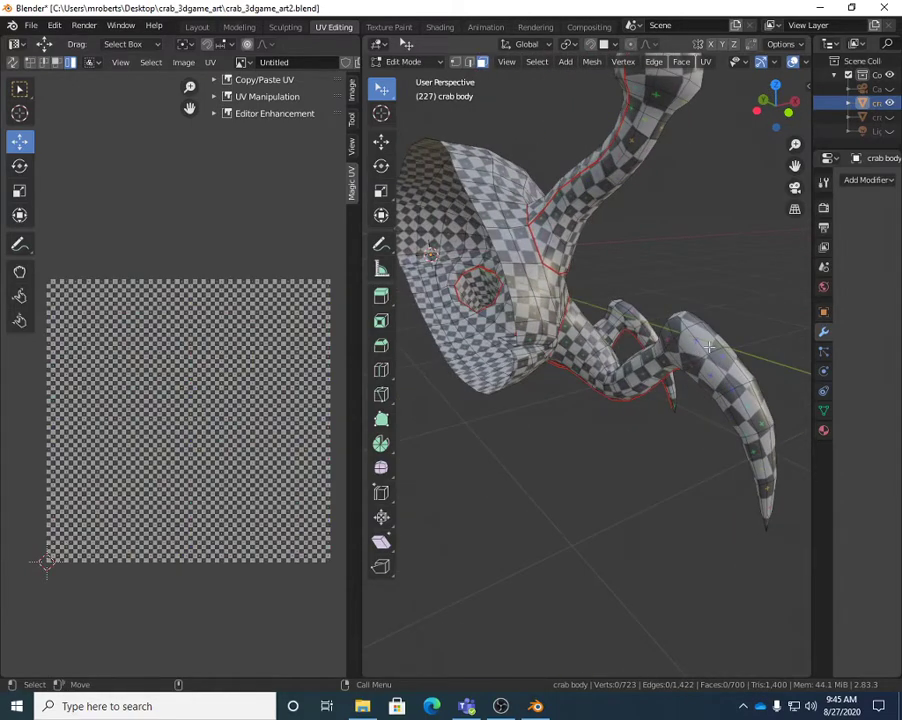
Step: Mark a chosen edge on the crab body as a new UV seam
middle_click_drag(697, 341, 650, 342)
scroll(650, 342, "up", 5)
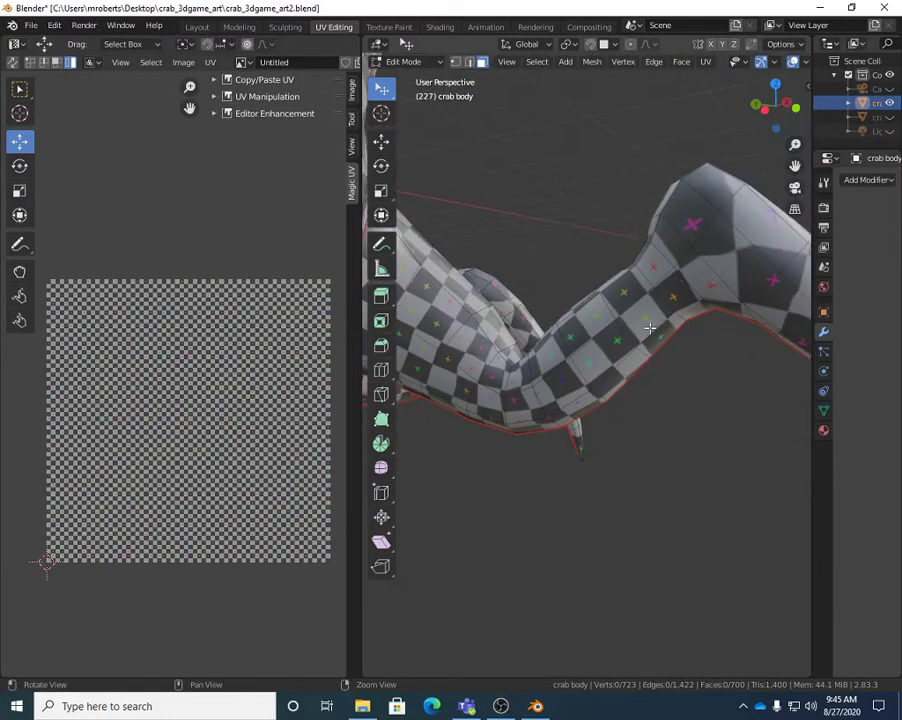
left_click(682, 281, "alt")
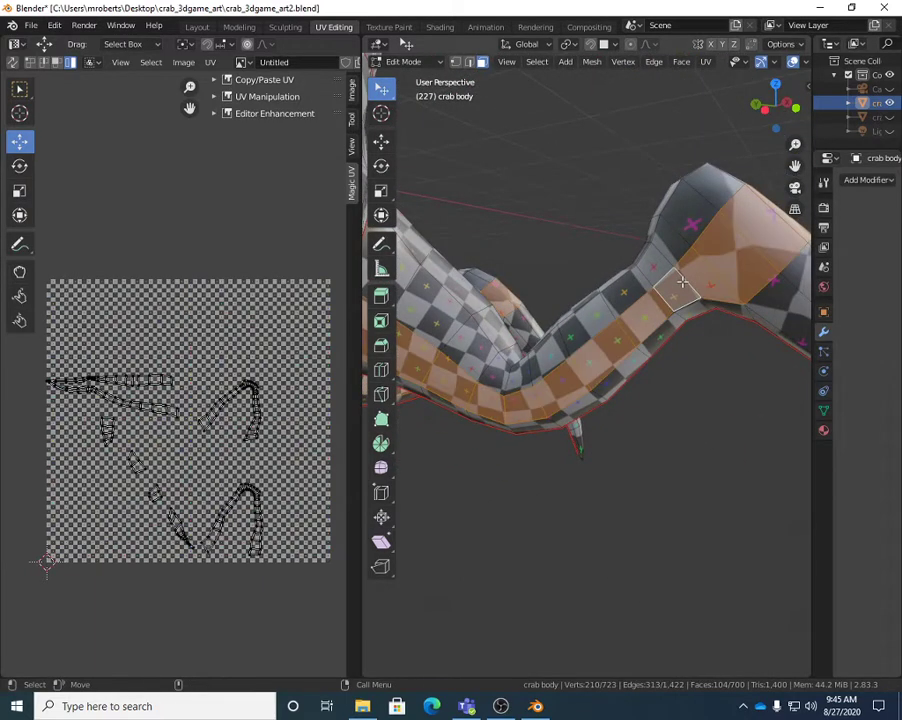
key("alt+a")
middle_click_drag(680, 282, 665, 308)
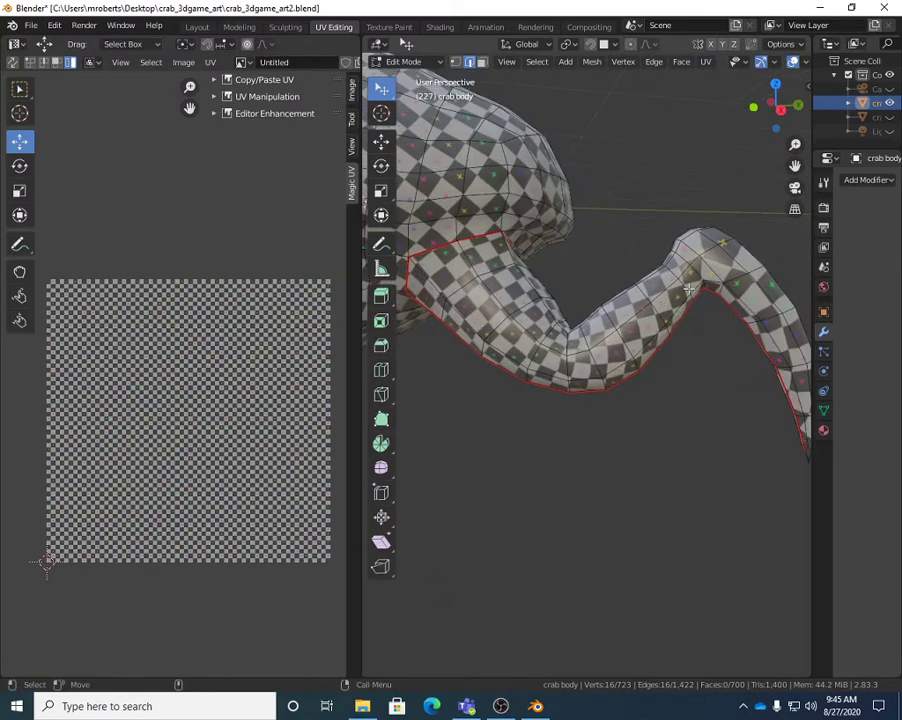
scroll(690, 290, "down", 6)
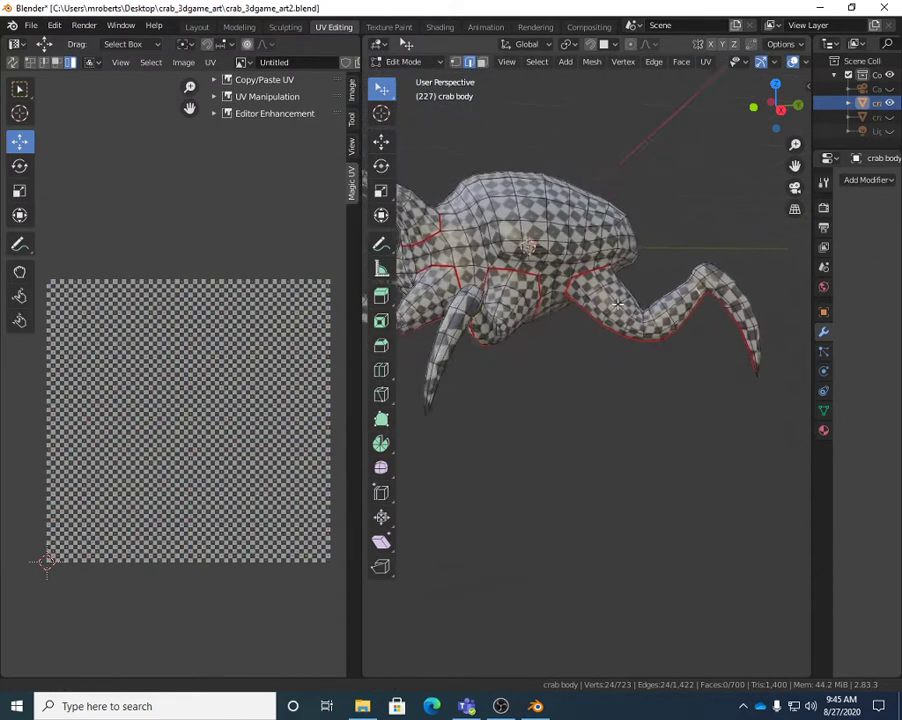
middle_click_drag(699, 353, 648, 352)
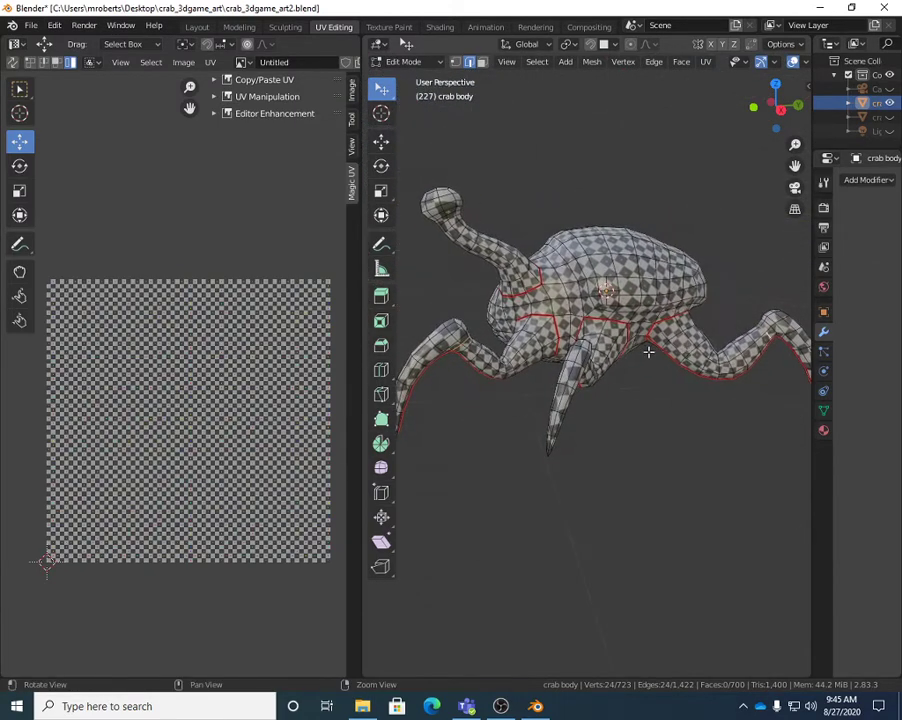
right_click(680, 427)
left_click(680, 427)
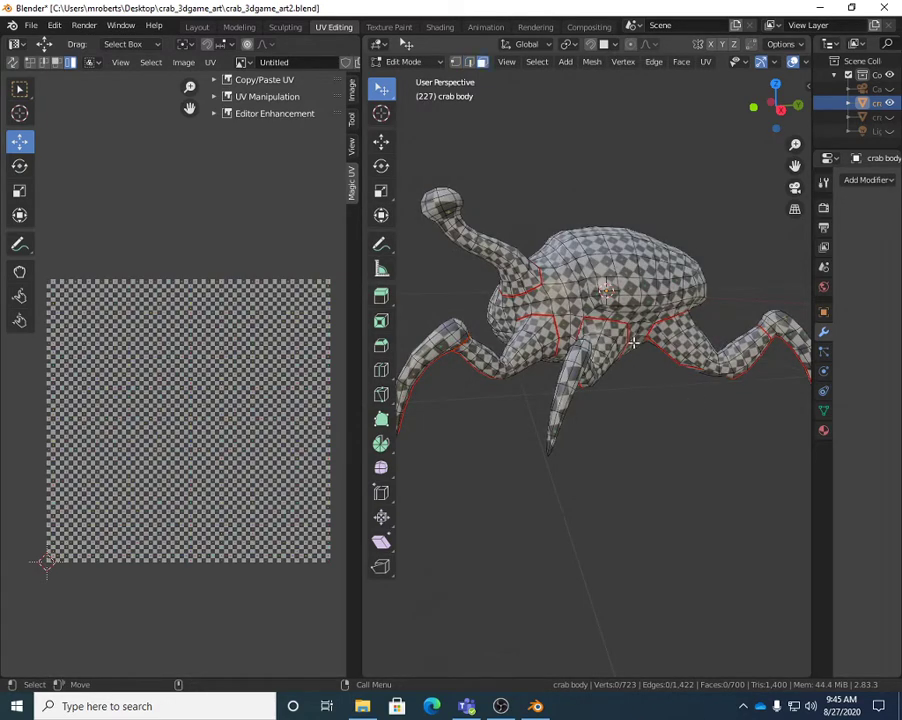
Step: Select the entire mesh and unwrap it into fresh UV islands
key("a")
left_click(209, 63)
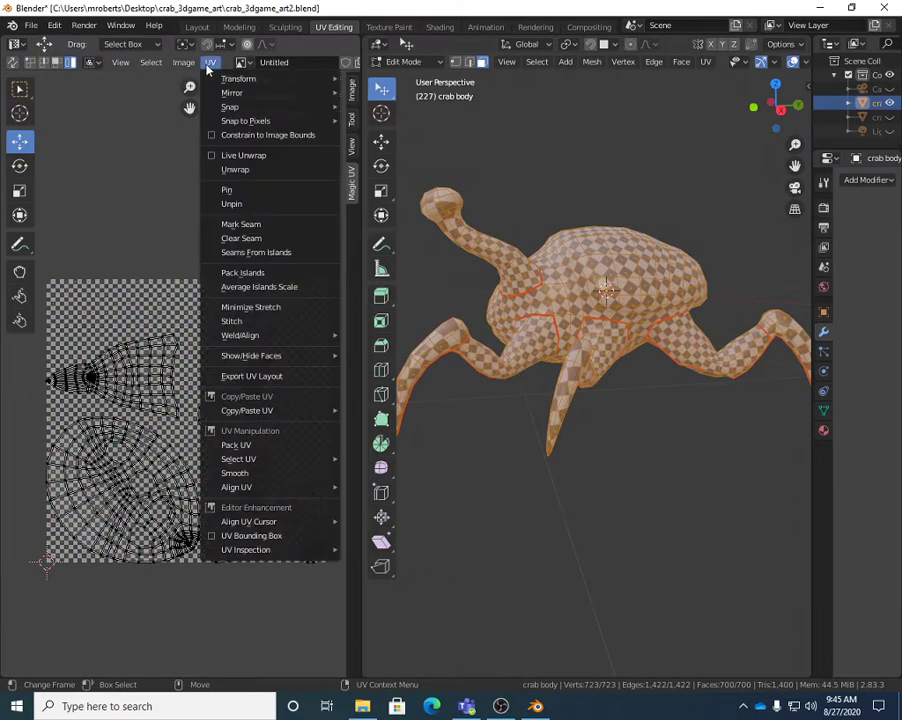
left_click(236, 170)
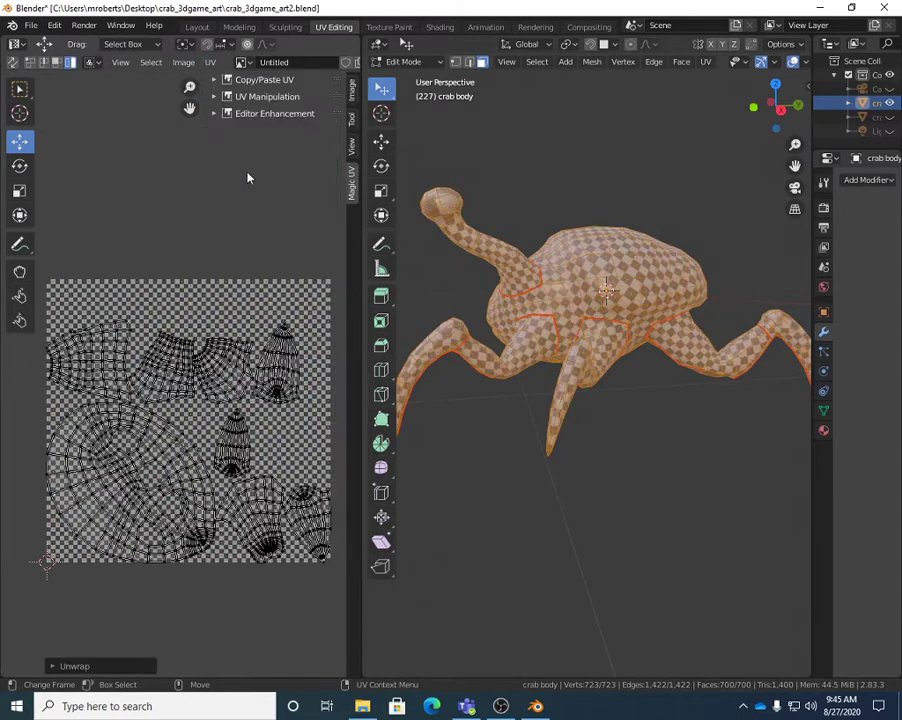
scroll(748, 445, "up", 6)
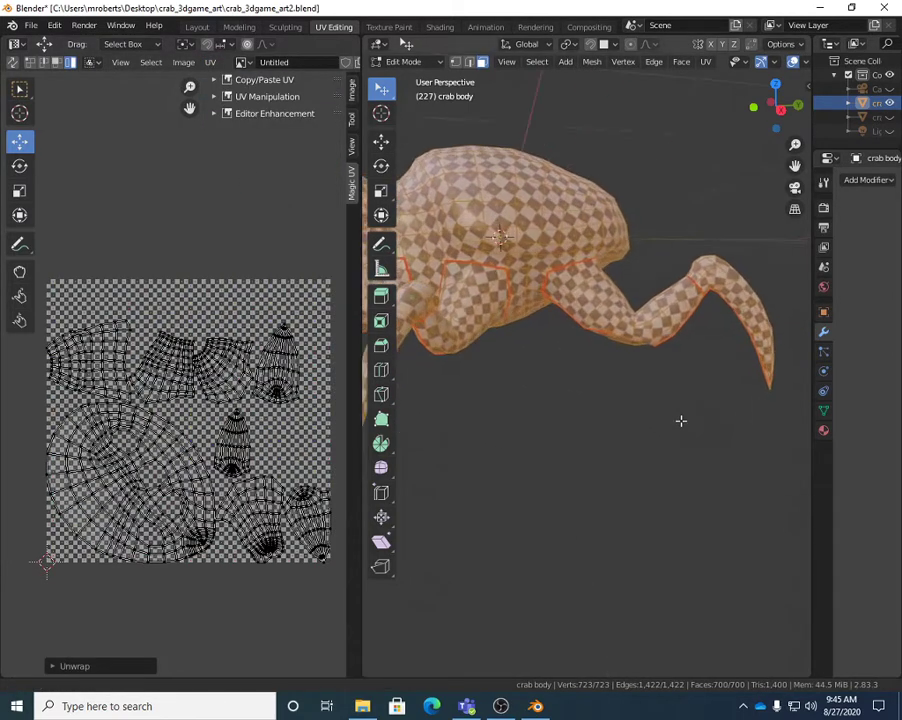
middle_click_drag(638, 411, 676, 276)
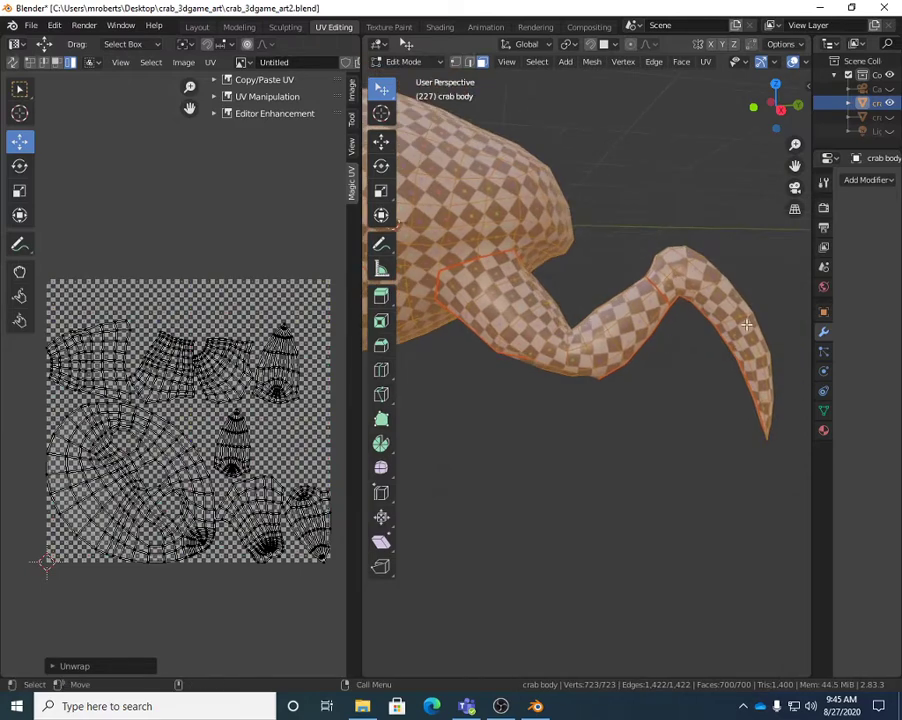
middle_click_drag(746, 325, 549, 241)
left_click(592, 245)
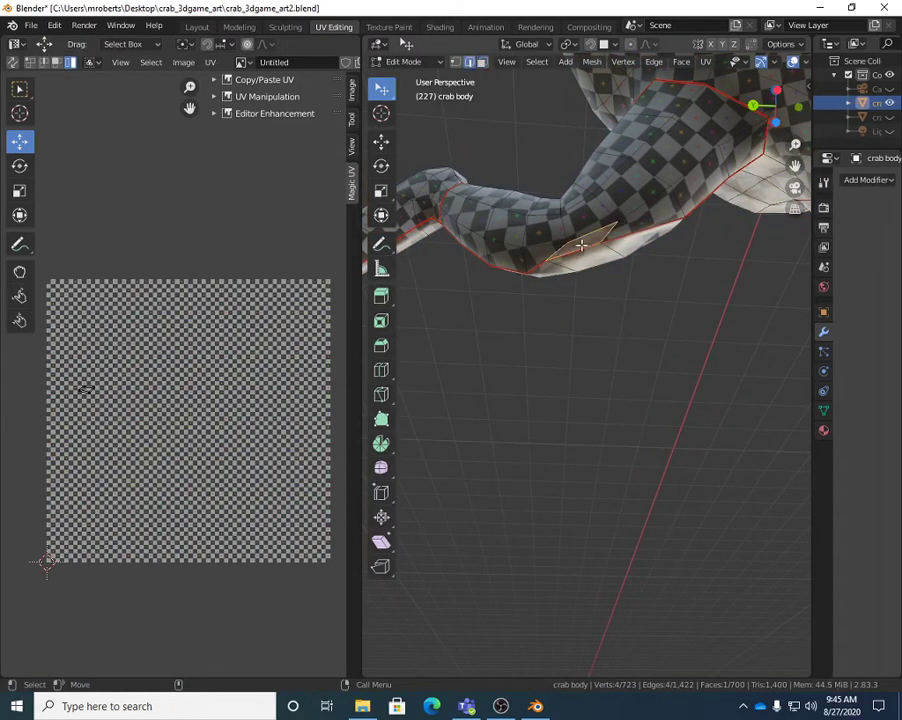
key("g")
key("Escape")
middle_click_drag(597, 257, 505, 213)
key("g")
left_click(646, 227)
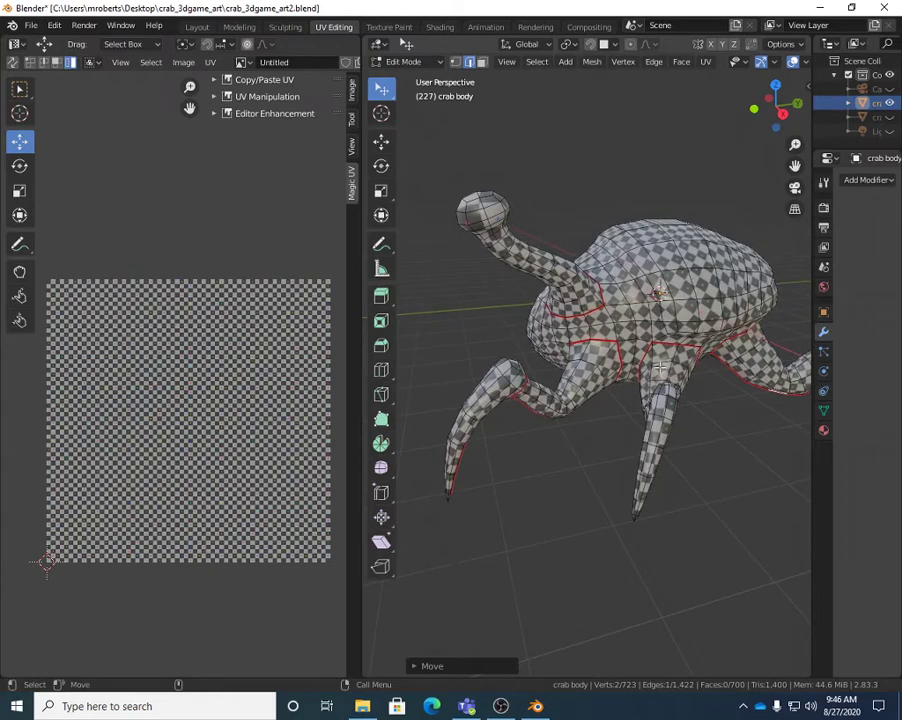
middle_click_drag(660, 368, 616, 334)
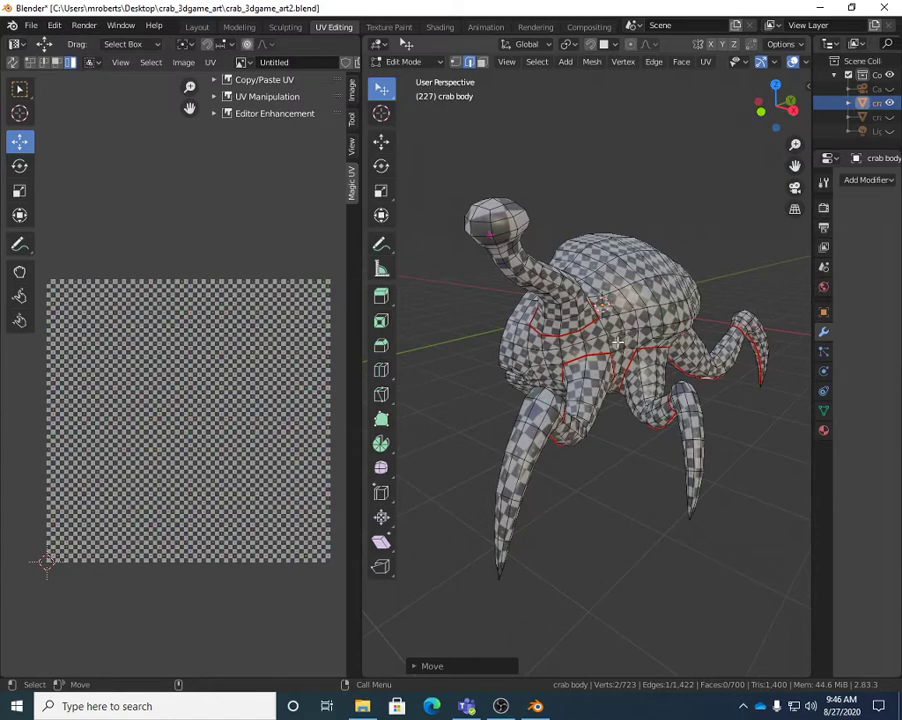
key("Tab")
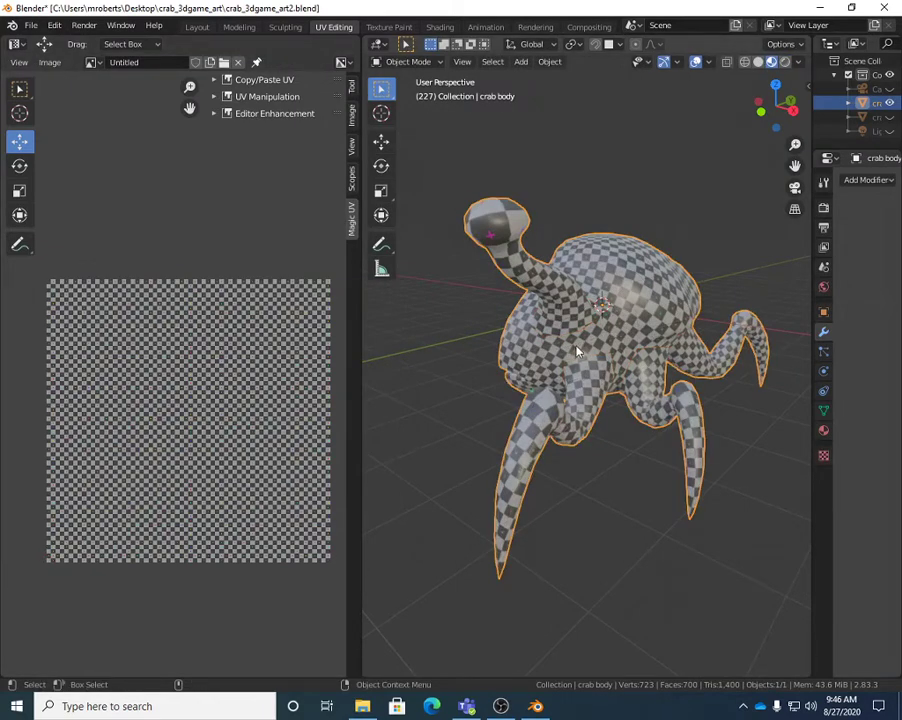
key("Tab")
Step: Select the whole mesh, widen the UV editor and save the blend file
key("a")
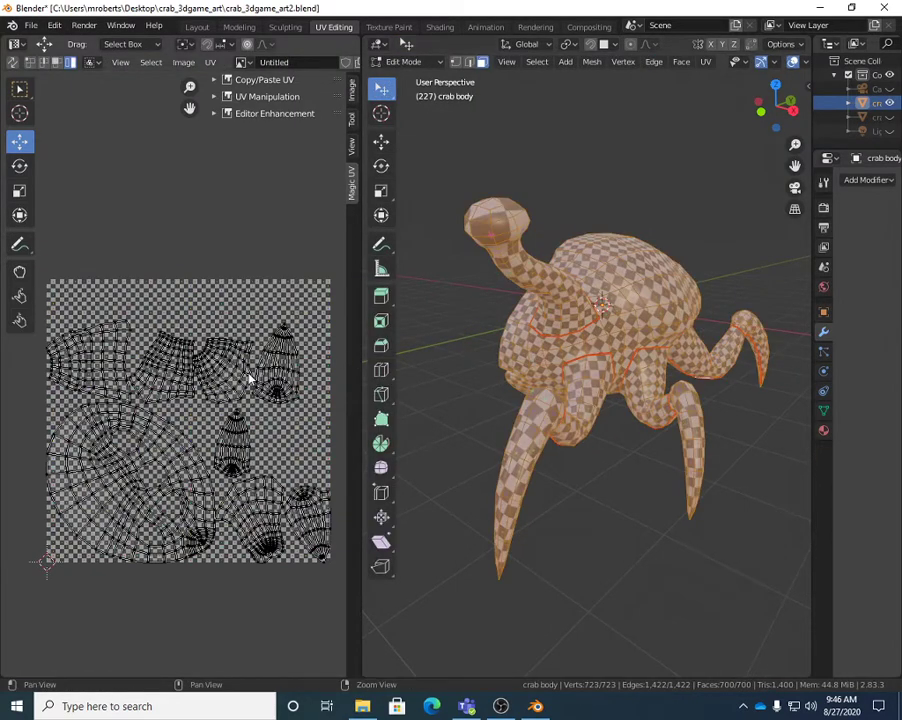
left_click_drag(358, 372, 490, 375)
key("ctrl+s")
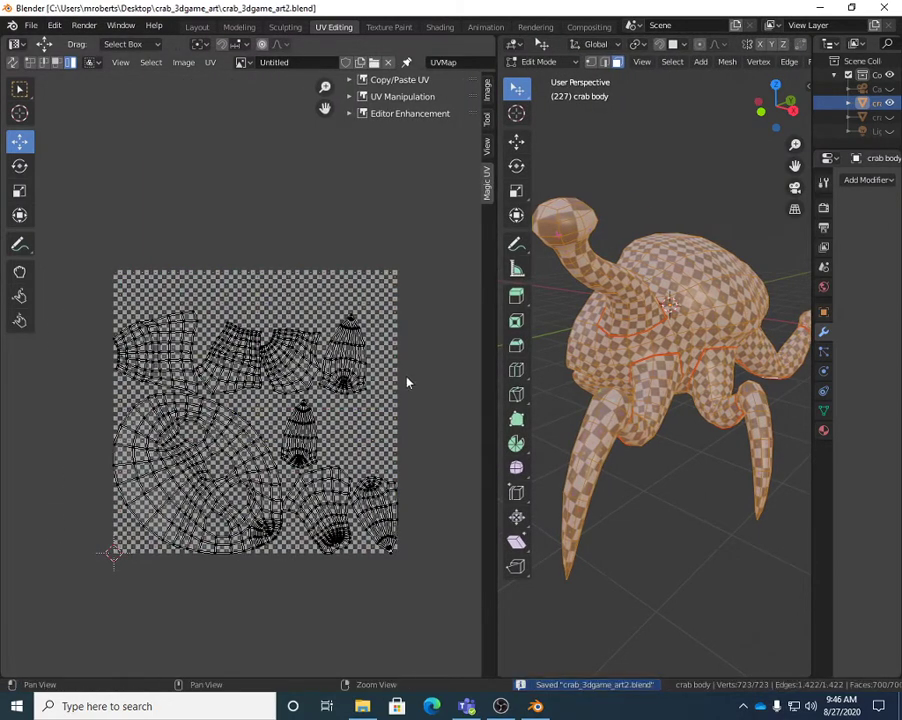
Step: Box-select all UV islands and run Pack Islands to fill the checker space
middle_click_drag(402, 378, 421, 357)
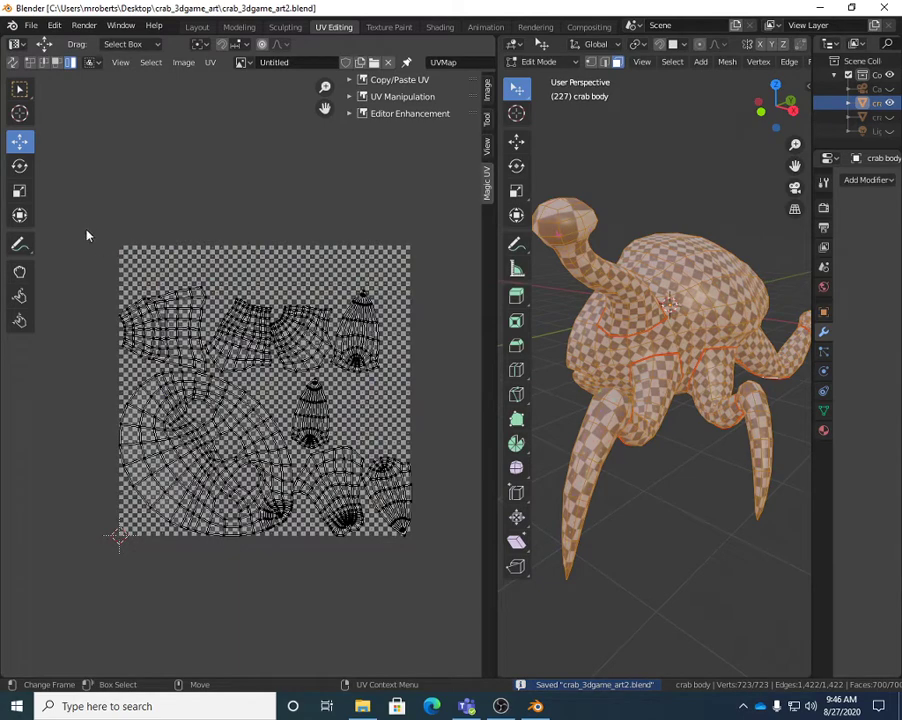
left_click_drag(86, 236, 425, 570)
left_click(211, 62)
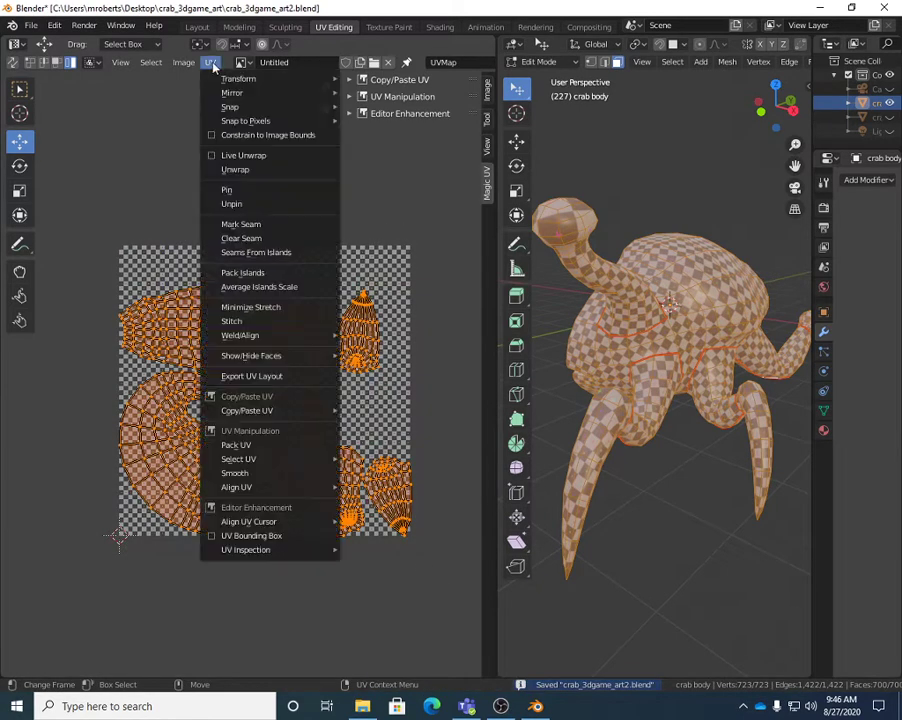
left_click(244, 273)
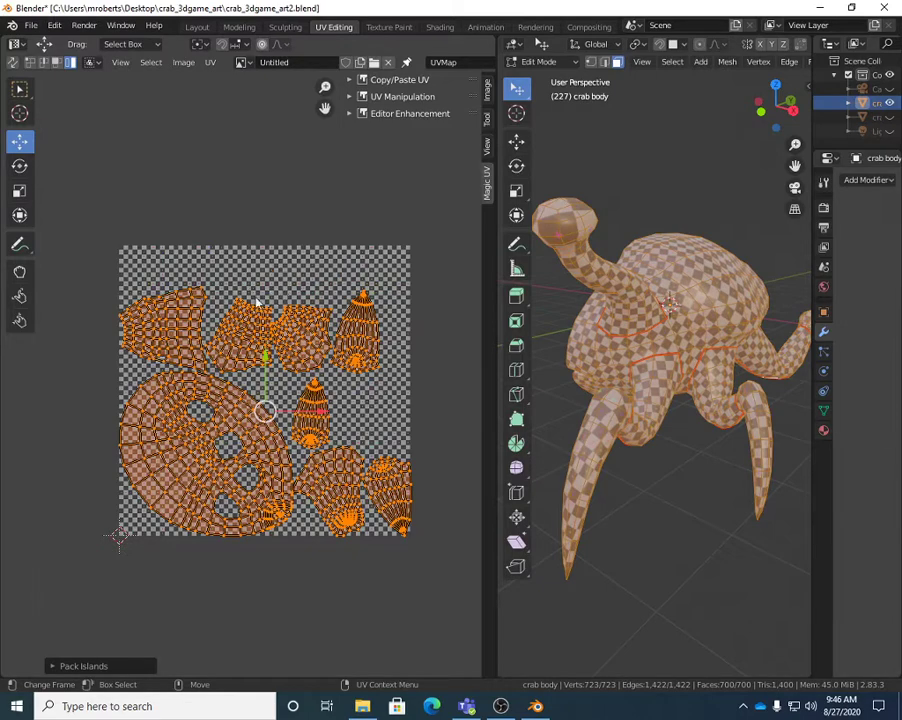
left_click(355, 326)
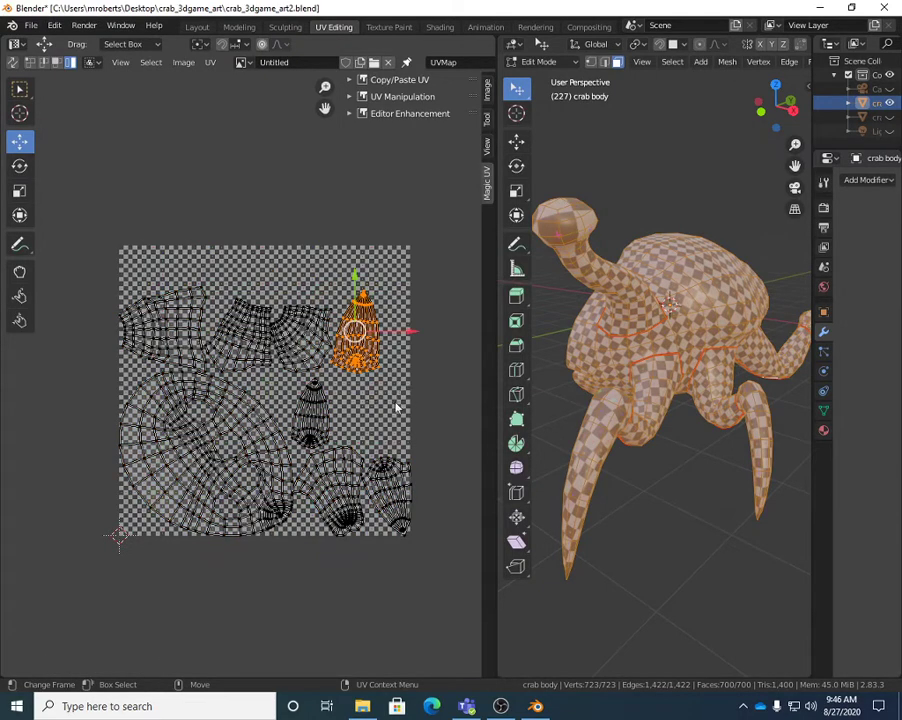
Step: Reposition the cone-shaped UV island and enlarge it slightly
scroll(372, 407, "up", 1)
key("g")
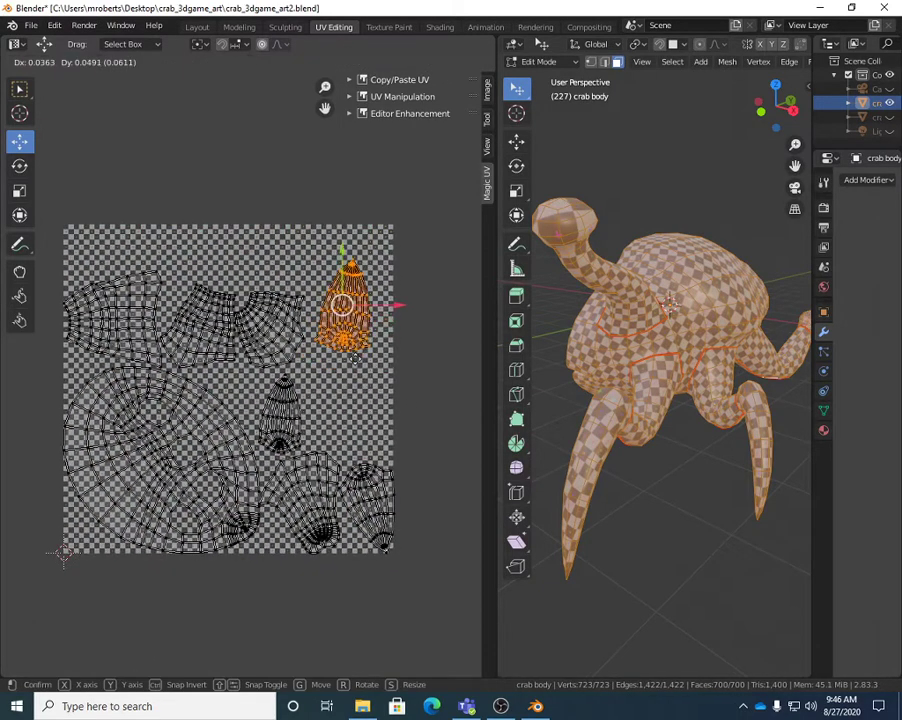
left_click(360, 340)
key("shift+space")
key("s")
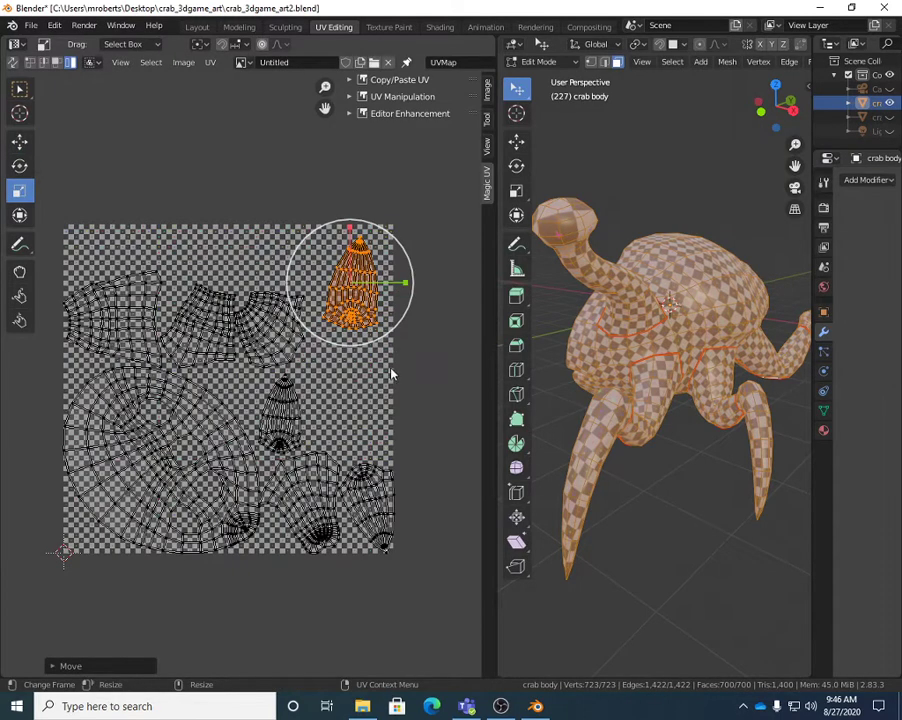
key("s")
left_click(411, 368)
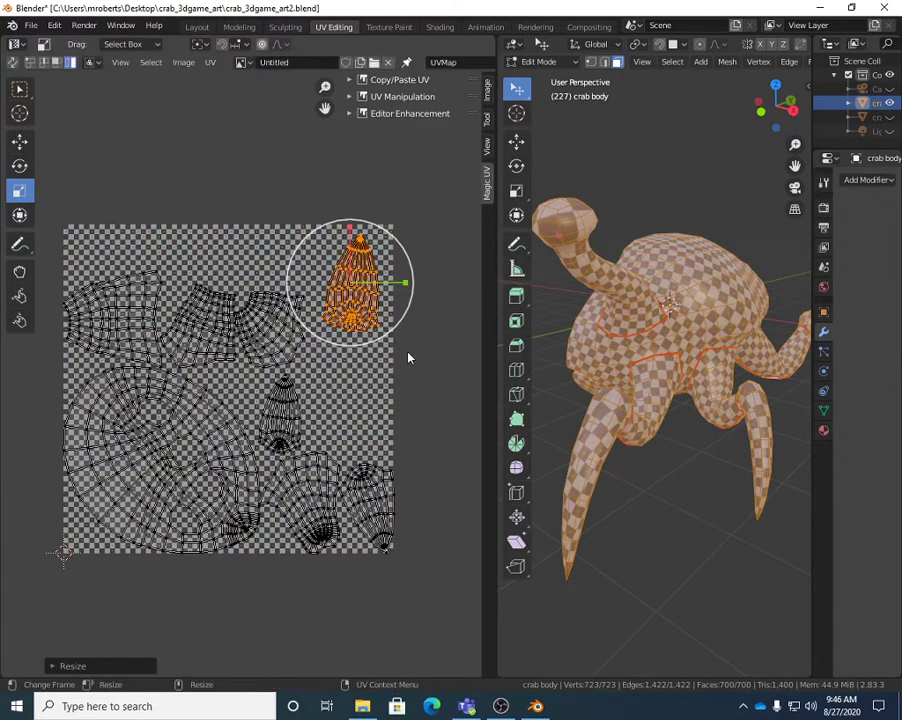
middle_click_drag(655, 272, 670, 280)
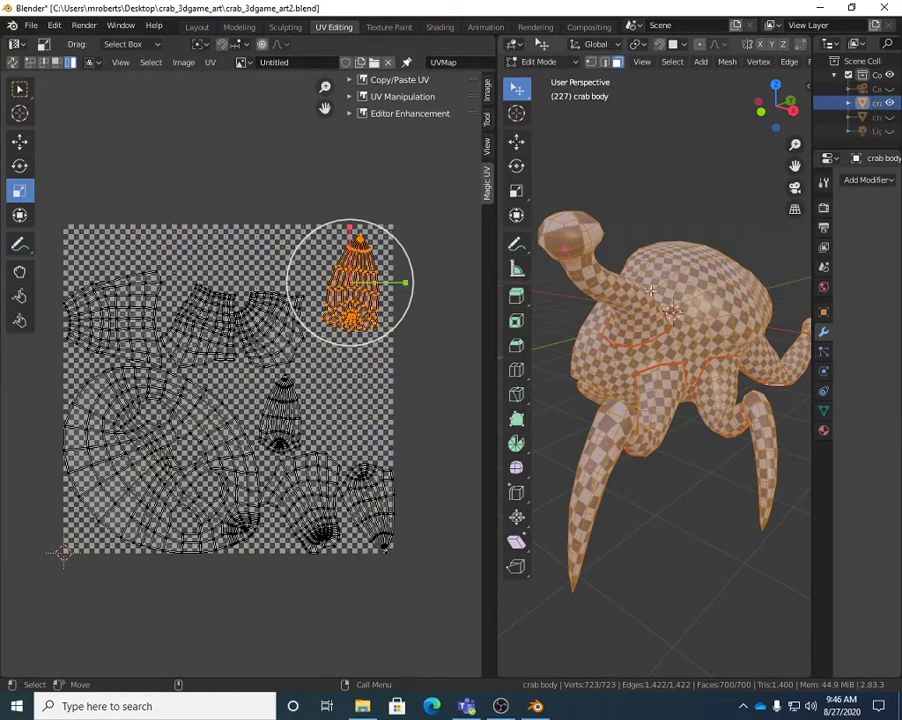
middle_click_drag(347, 202, 337, 208)
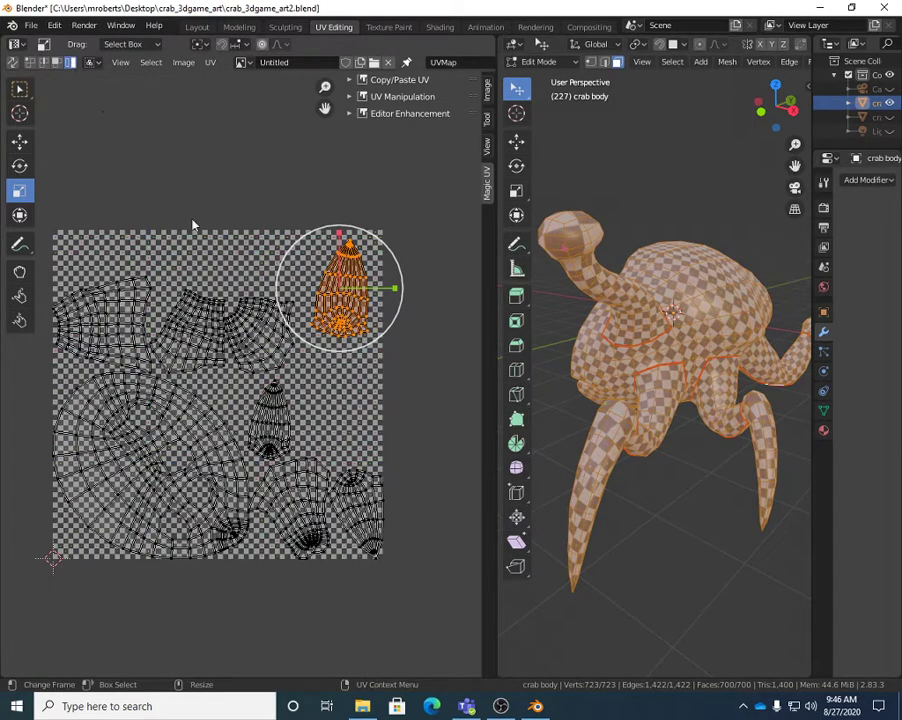
Step: Enlarge the middle hexagonal island by about 1.14, reposition it, and move the tall island
left_click(268, 337)
key("s")
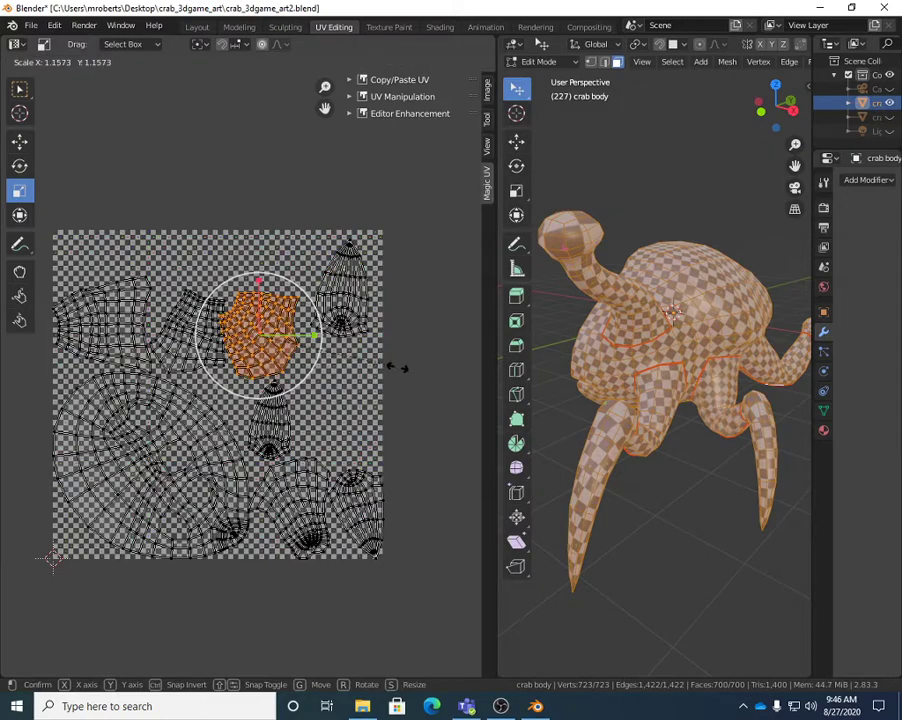
left_click(366, 370)
key("shift+space")
key("g")
key("g")
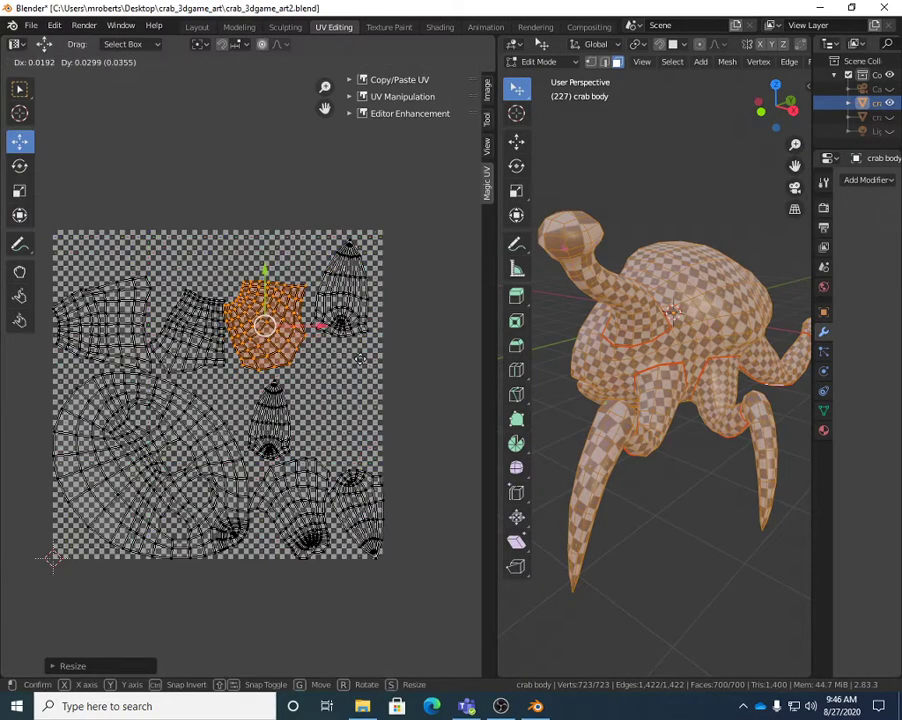
left_click(330, 312)
left_click(344, 296)
key("g")
left_click(374, 355)
Step: Move the narrow middle island further right and resize it
middle_click_drag(296, 399, 314, 400)
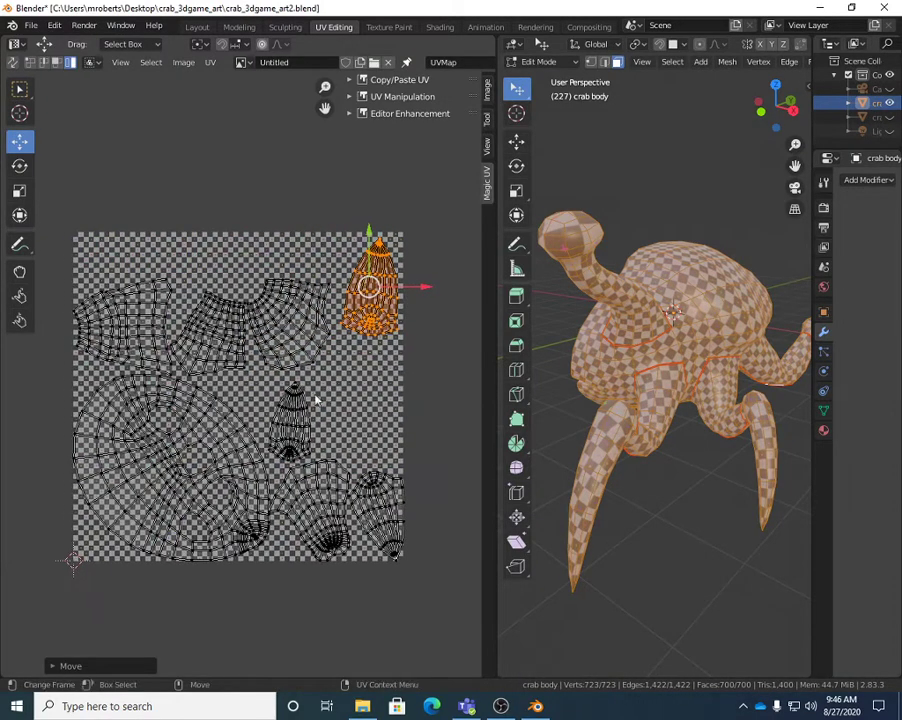
left_click(288, 418)
key("g")
left_click(343, 437)
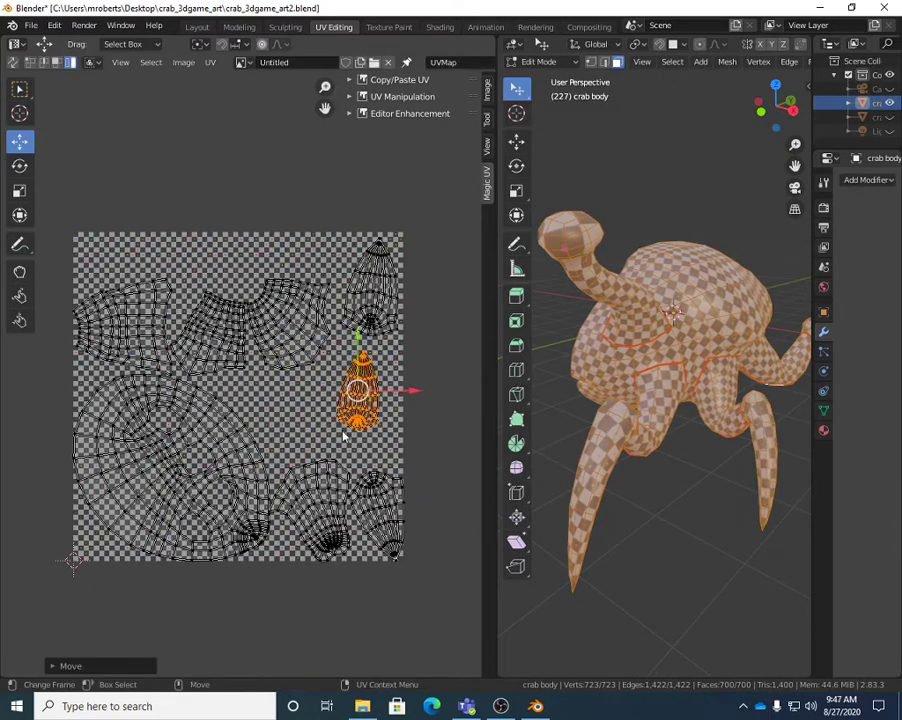
key("shift+space")
key("s")
key("s")
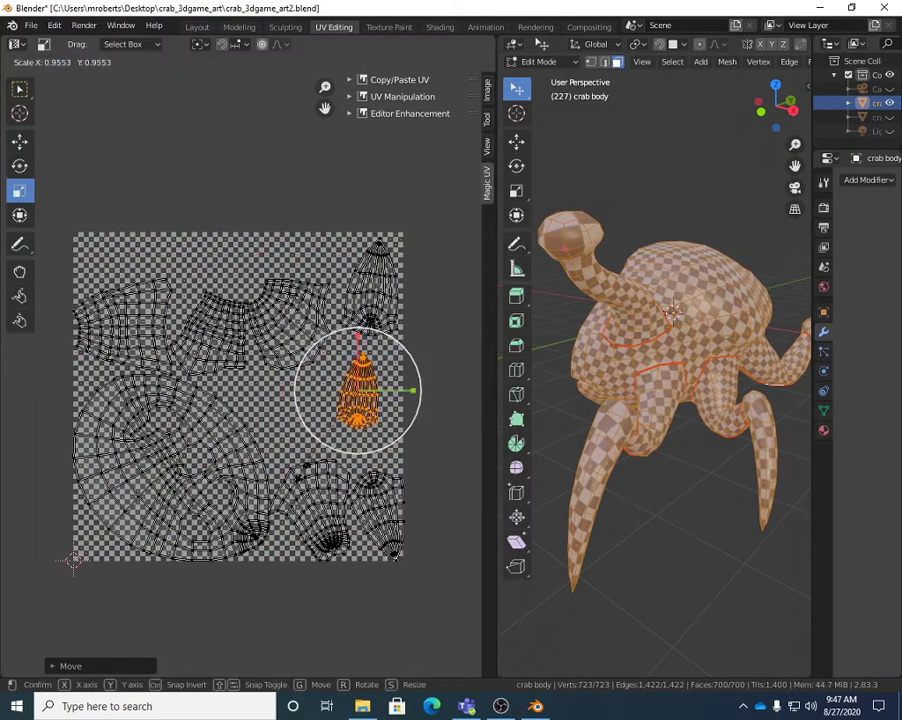
left_click(300, 494)
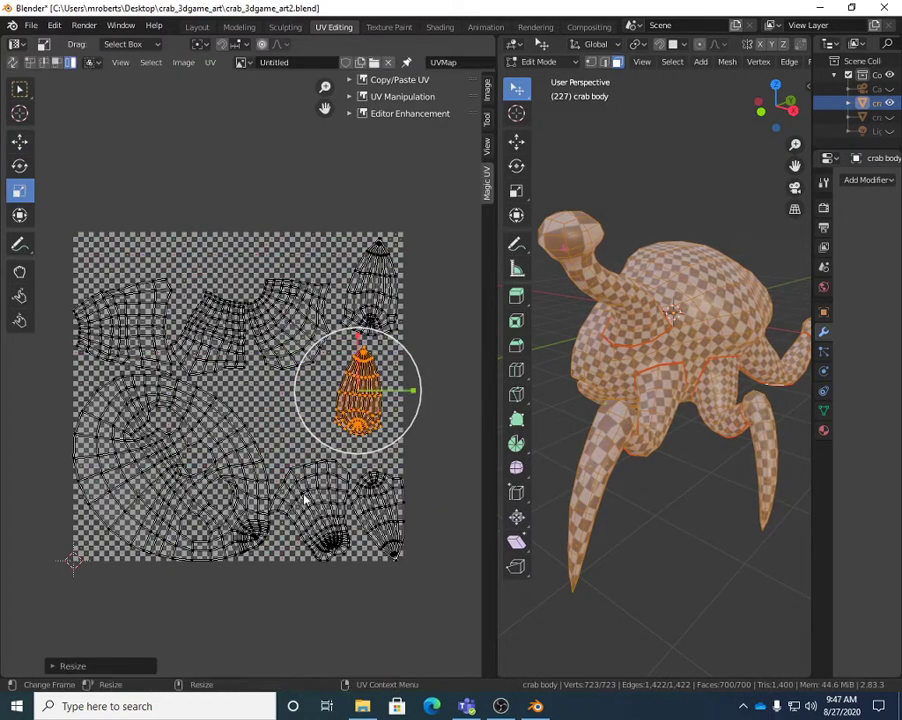
key("shift+space")
key("g")
left_click_drag(366, 458, 415, 462)
key("shift+space")
key("s")
scroll(415, 462, "up", 1)
scroll(330, 260, "up", 1)
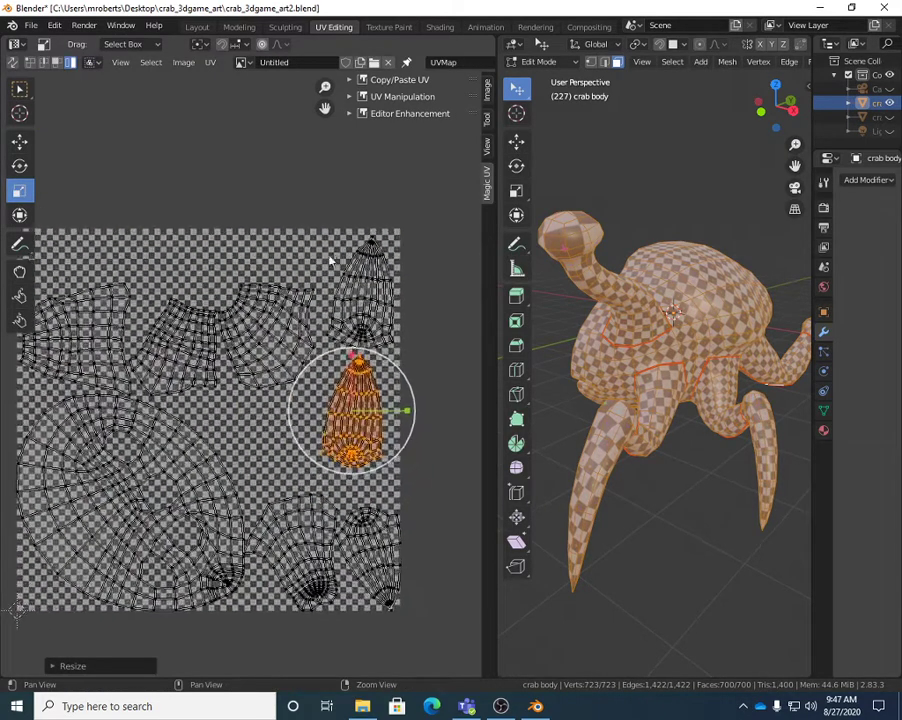
Step: Move the hexagonal island up and to the right
left_click(265, 355)
key("shift+space")
key("g")
left_click_drag(268, 370, 288, 346)
Step: Tilt the left trapezoid island about 7.6 degrees, enlarge it and move it upward
left_click(197, 370)
key("shift+space")
key("r")
left_click_drag(272, 406, 306, 356)
key("shift+space")
key("s")
key("shift+space")
key("g")
key("shift+space")
key("s")
middle_click_drag(70, 334, 158, 332)
left_click(158, 332)
key("shift+space")
Step: Move and rotate the top-left island into a new position
key("g")
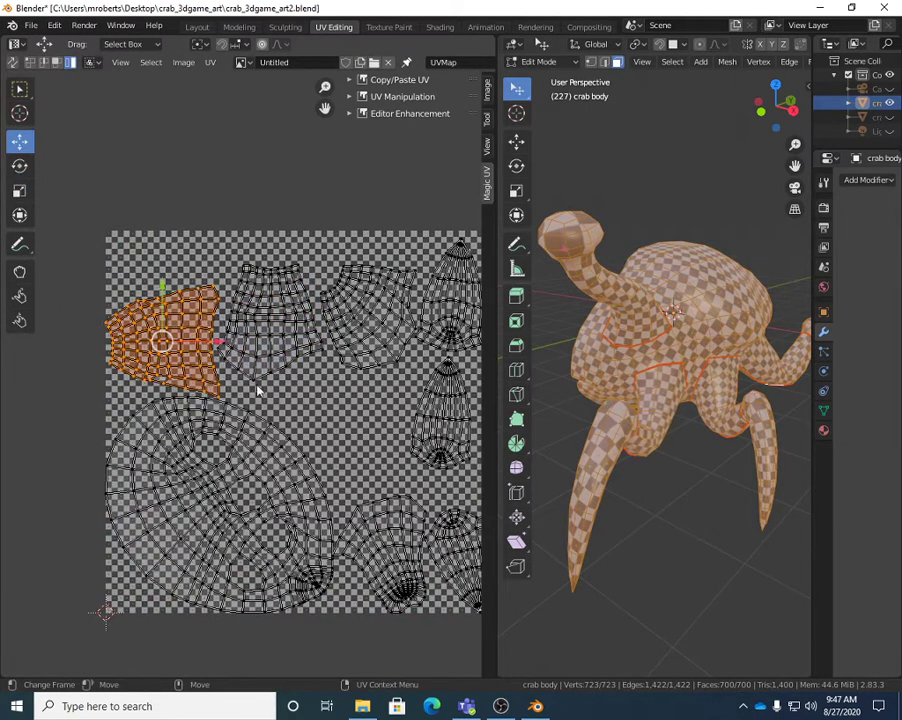
key("g")
left_click(250, 354)
key("shift+space")
key("r")
key("r")
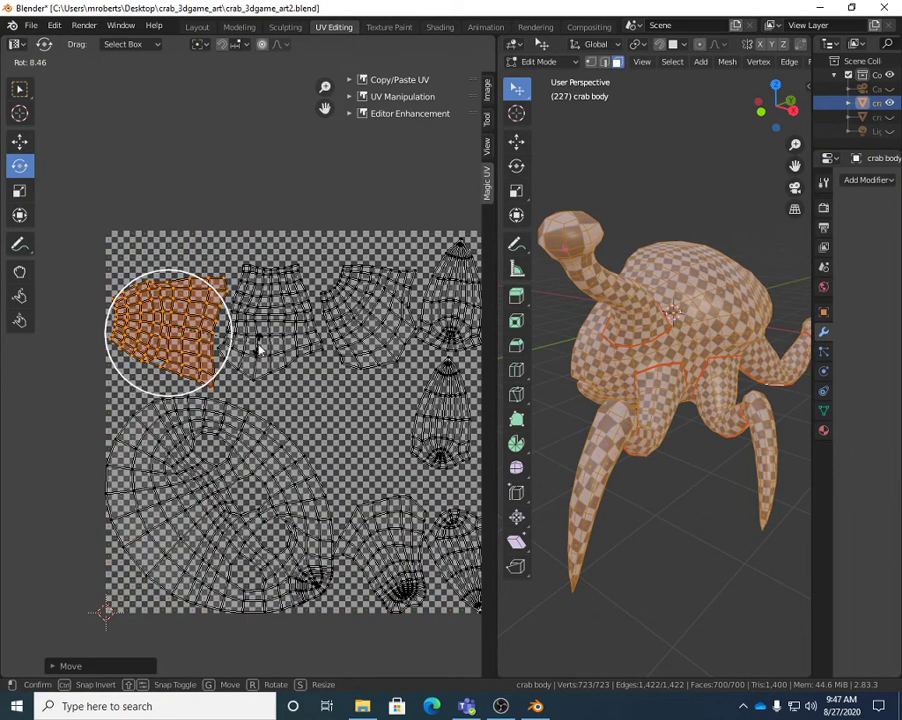
left_click(256, 348)
key("shift+space")
key("g")
key("g")
left_click(258, 343)
Step: Enlarge the small lower-right island and move it up and left into place
middle_click_drag(387, 526, 332, 457)
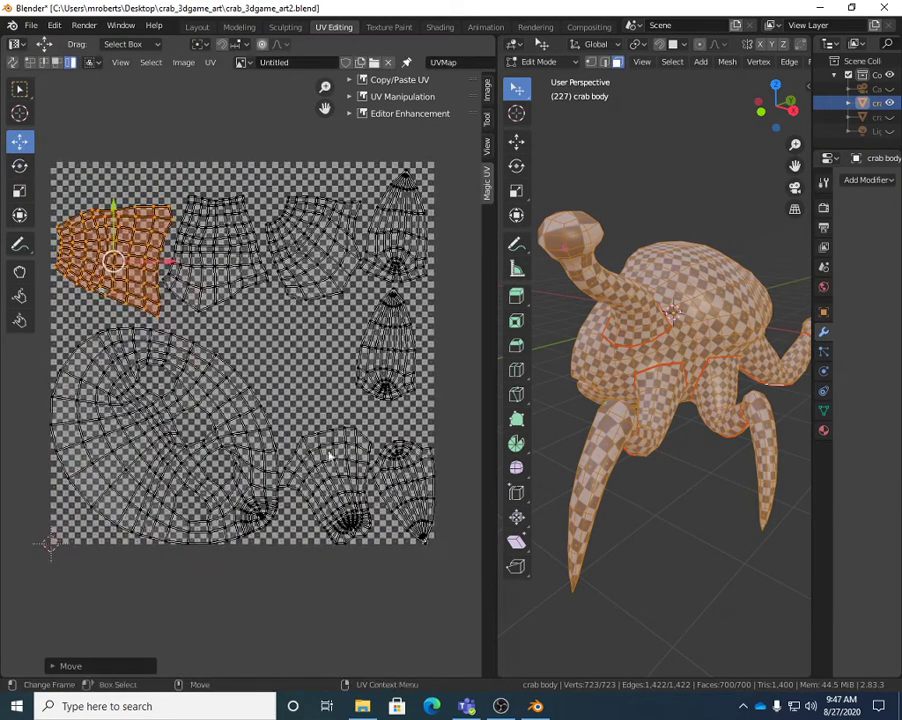
left_click(338, 470)
key("g")
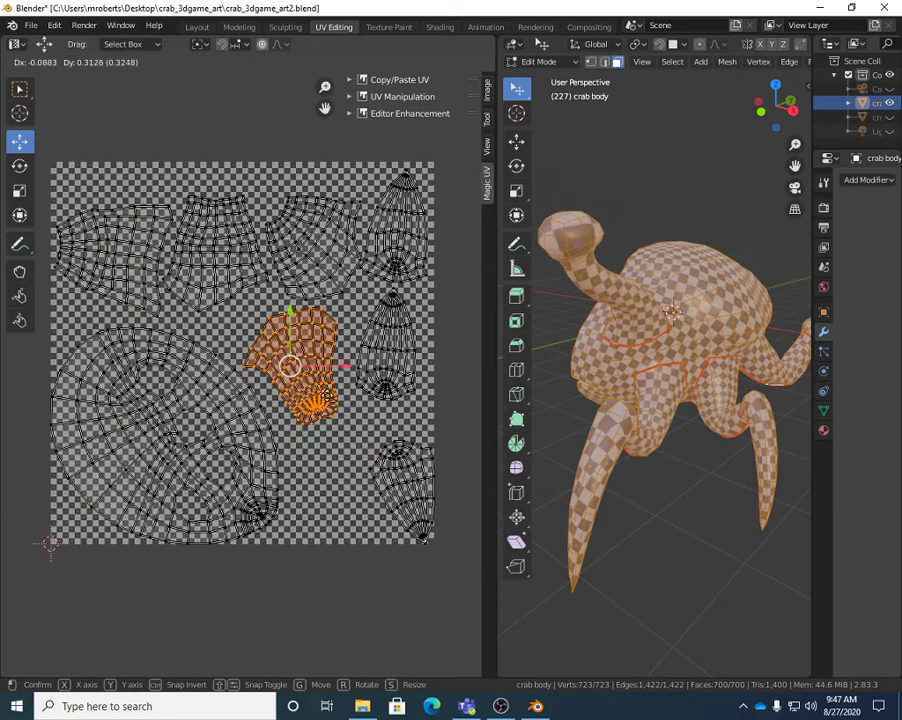
left_click(332, 429)
key("shift+space")
key("s")
key("s")
right_click(332, 428)
key("ctrl+z")
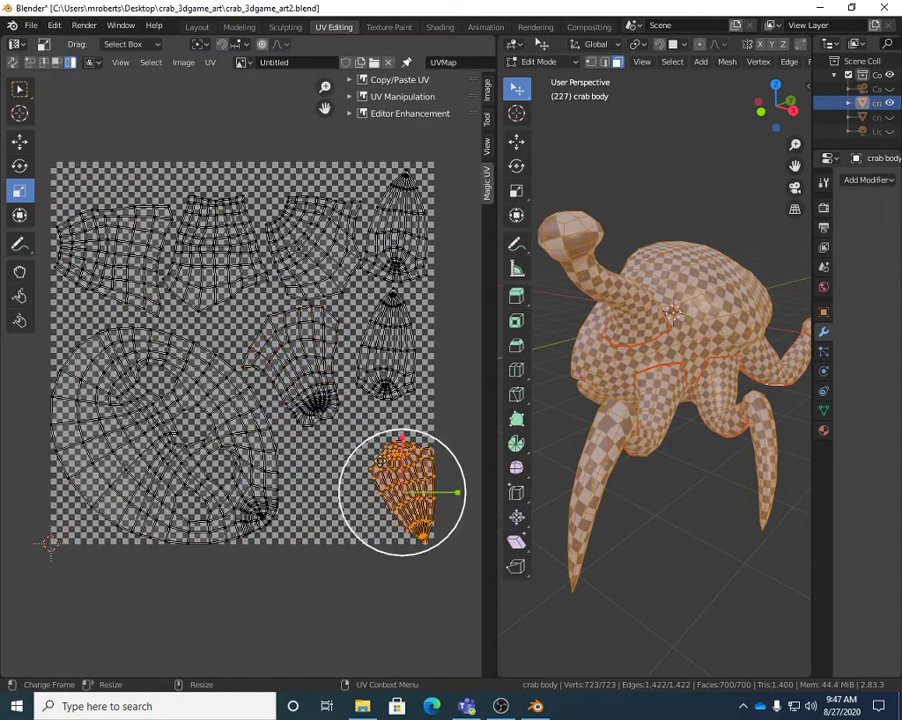
key("s")
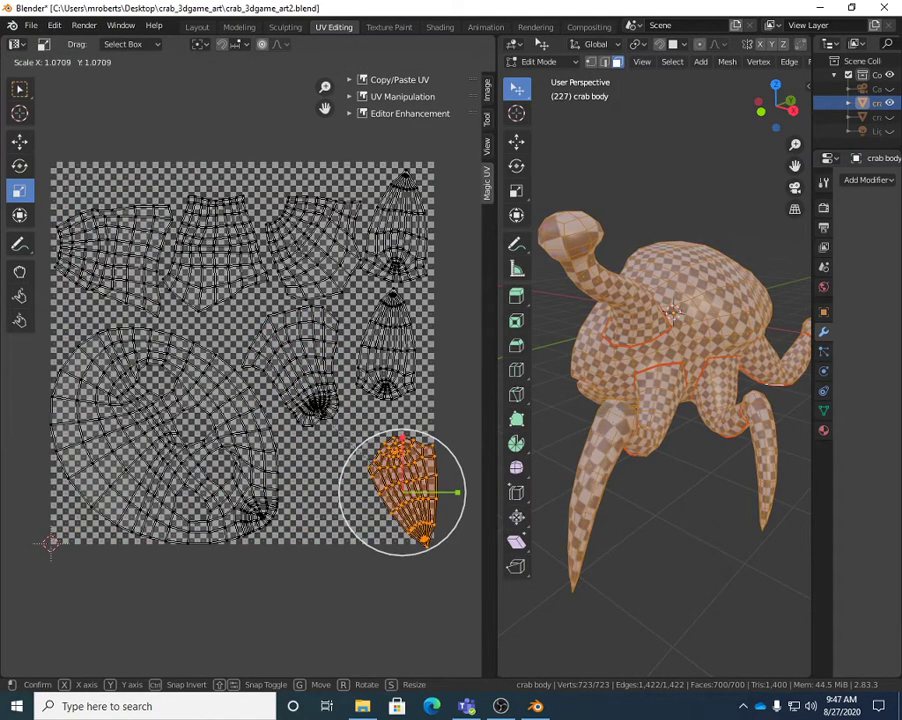
left_click(327, 408)
key("shift+space")
key("g")
key("g")
left_click(300, 392)
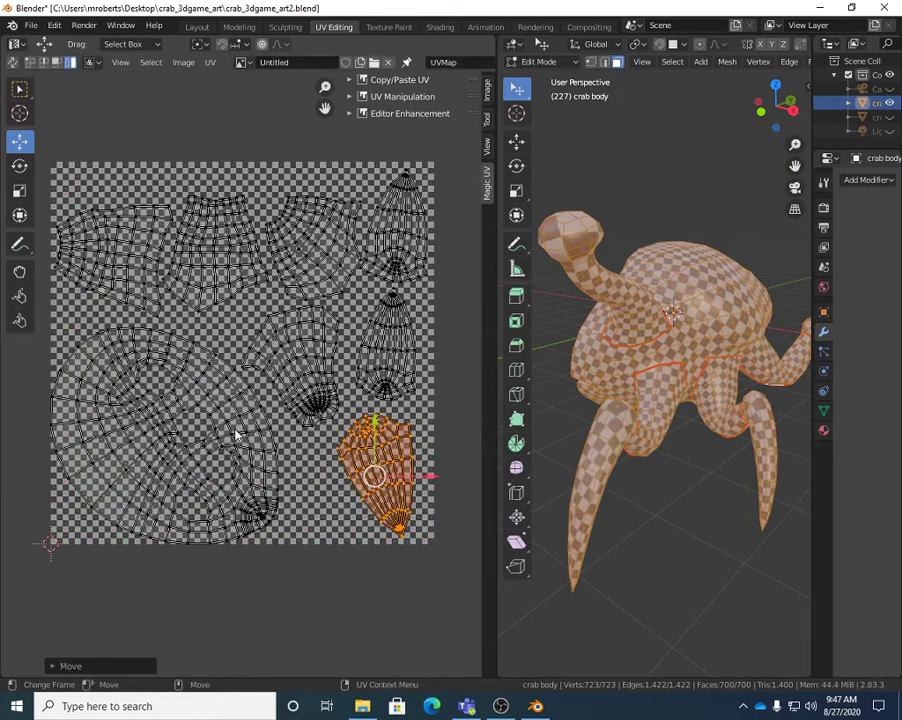
Step: Move the large body island to the lower left and shrink it to 0.9694 scale
left_click(168, 310)
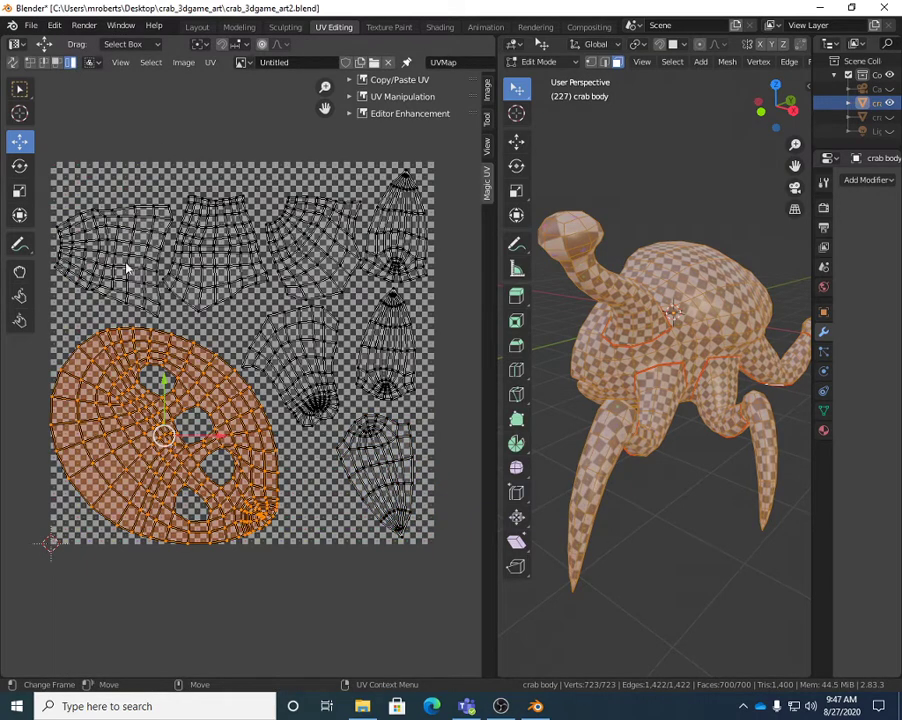
key("g")
left_click(300, 490)
key("shift+space")
key("s")
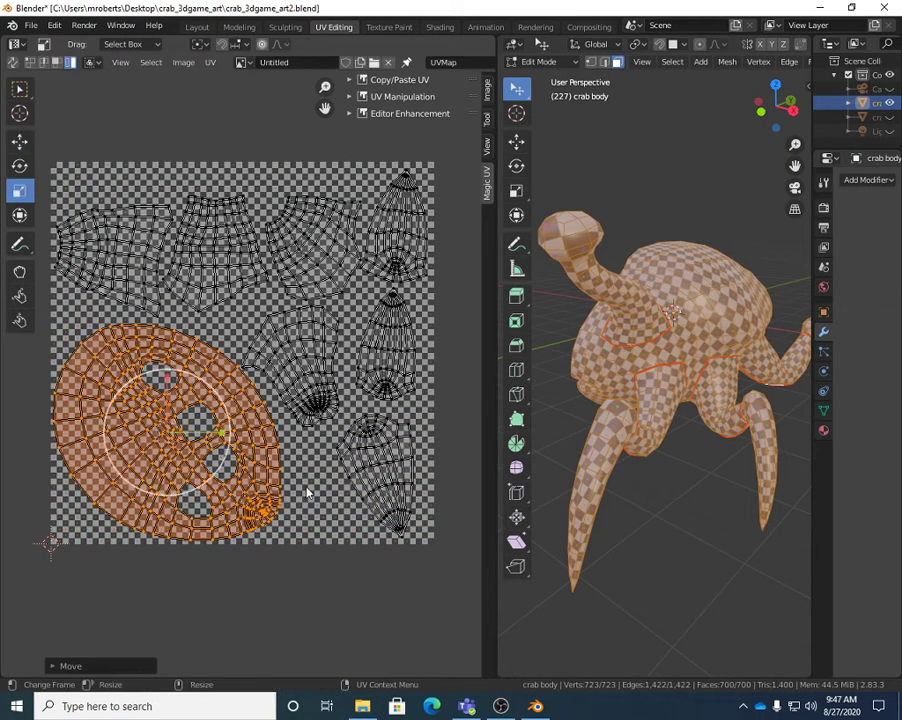
key("s")
left_click(182, 270)
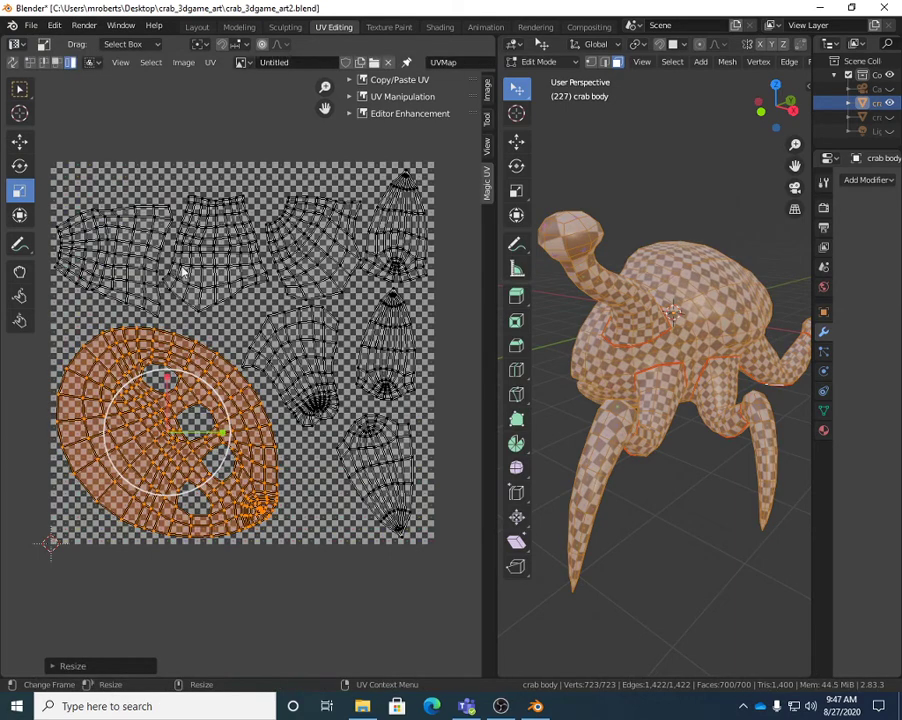
Step: Nudge the top-centre island upward and select the bell-shaped island on the right
left_click(285, 195)
key("shift+space")
key("g")
key("g")
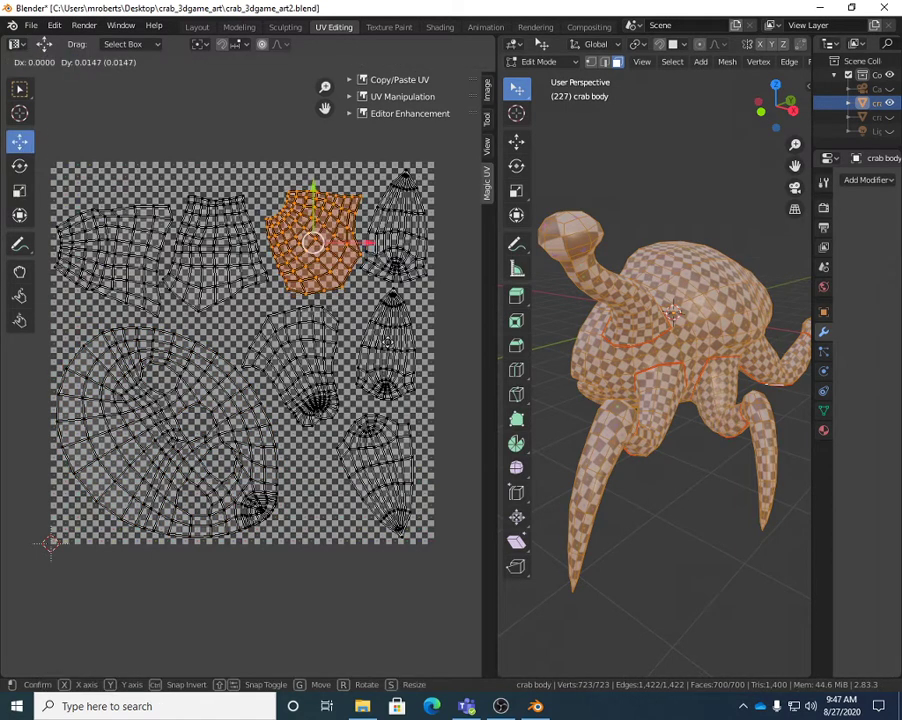
left_click(455, 322)
left_click(370, 403)
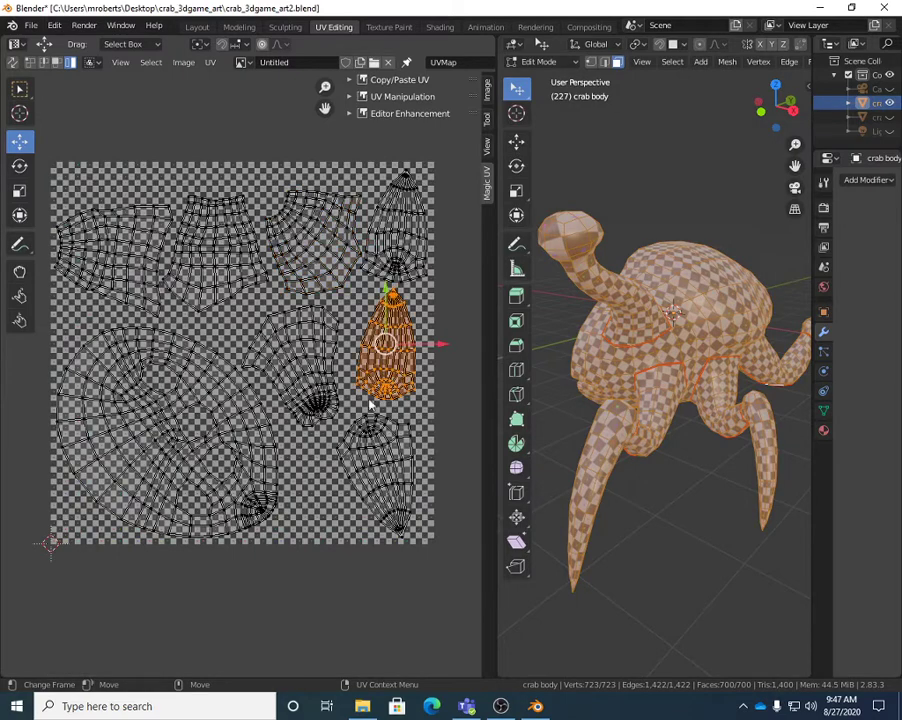
scroll(680, 400, "up", 2)
scroll(680, 400, "down", 4)
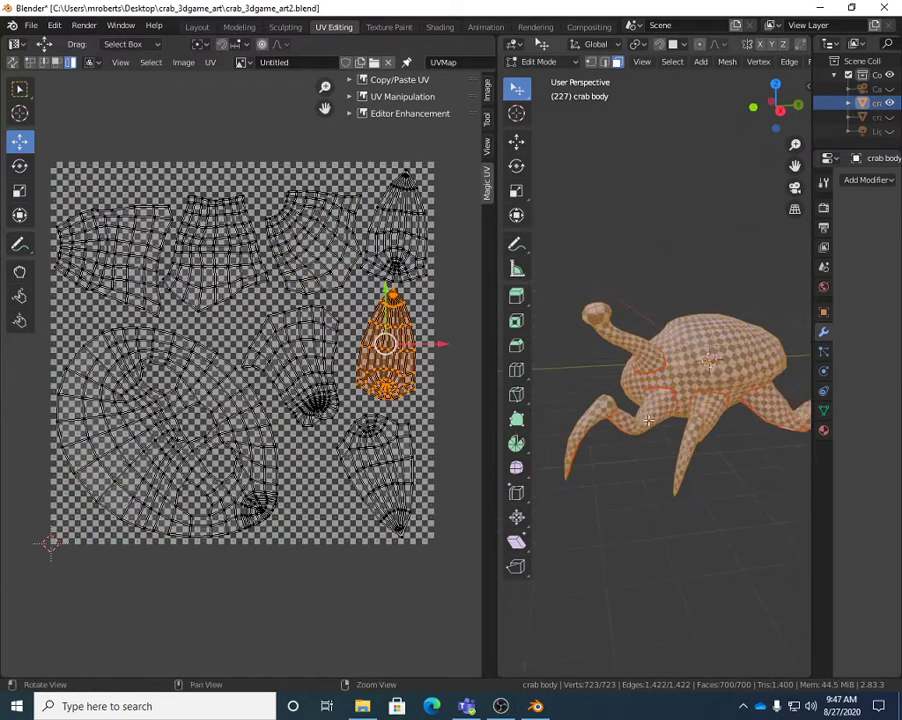
Step: Widen the 3D view, save crab_3dgame_art2.blend, and switch the body to Object Mode
middle_click_drag(680, 400, 500, 420)
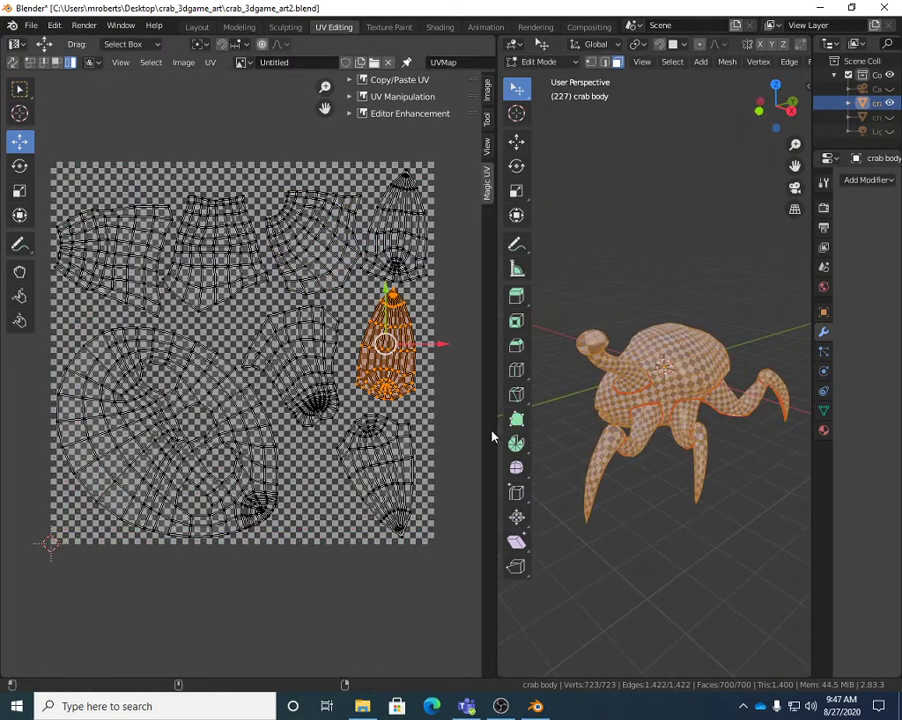
left_click_drag(493, 432, 290, 430)
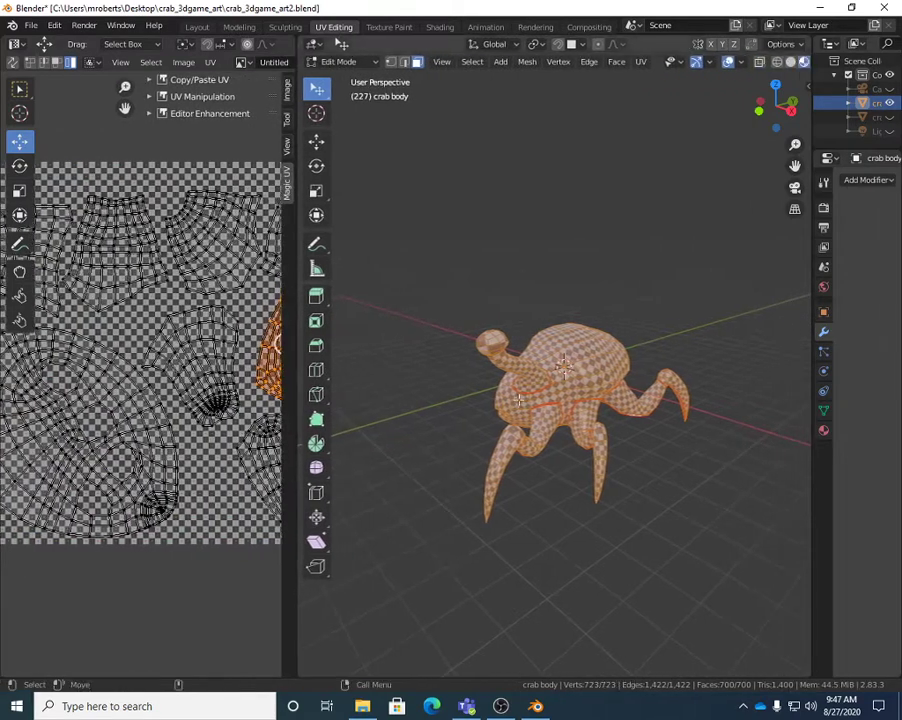
key("ctrl+s")
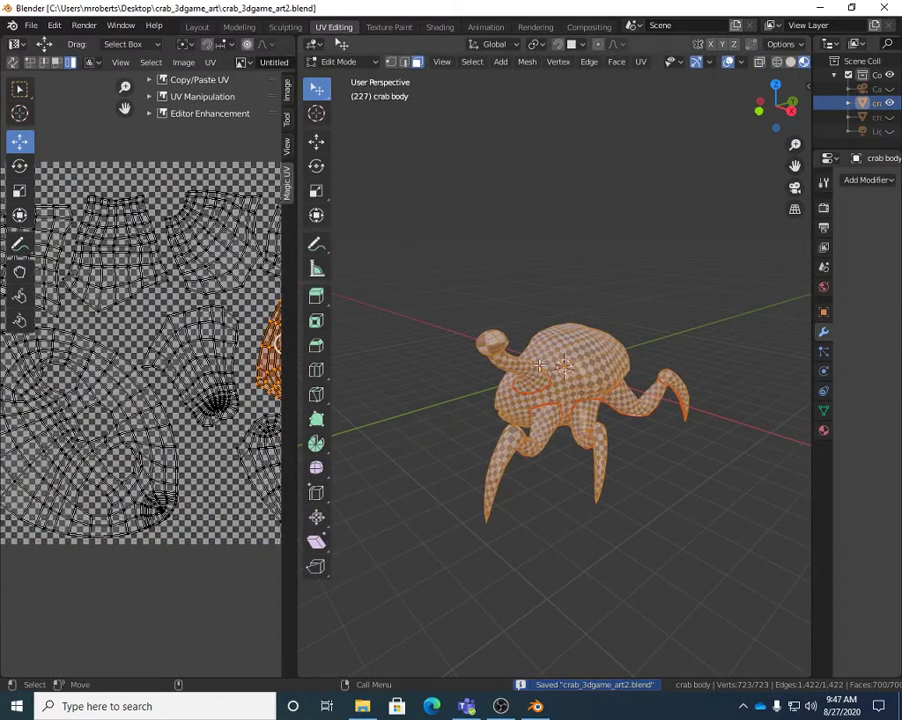
key("Tab")
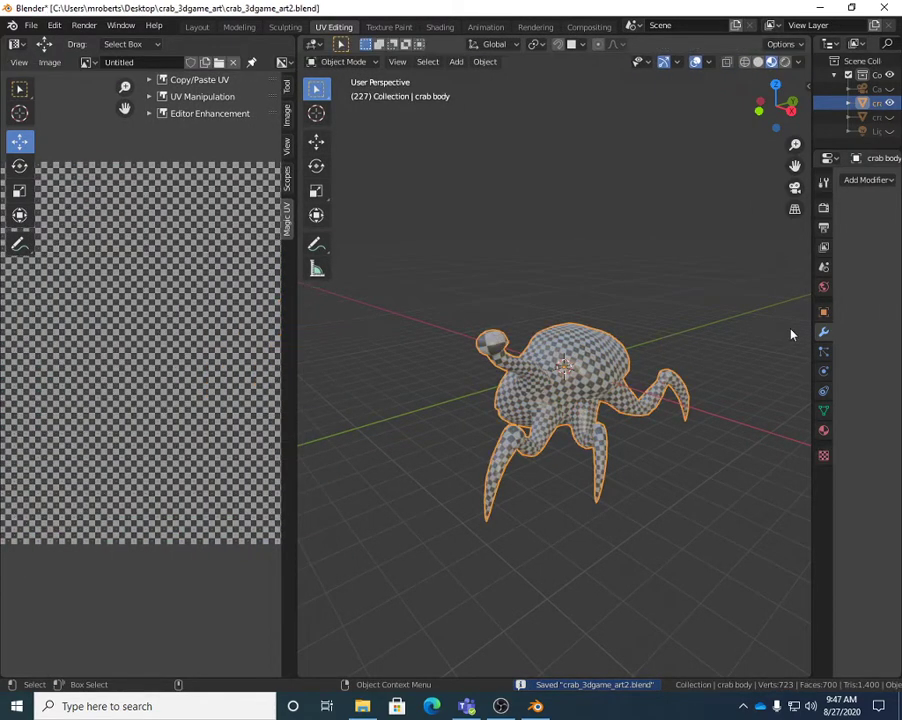
left_click_drag(812, 362, 674, 364)
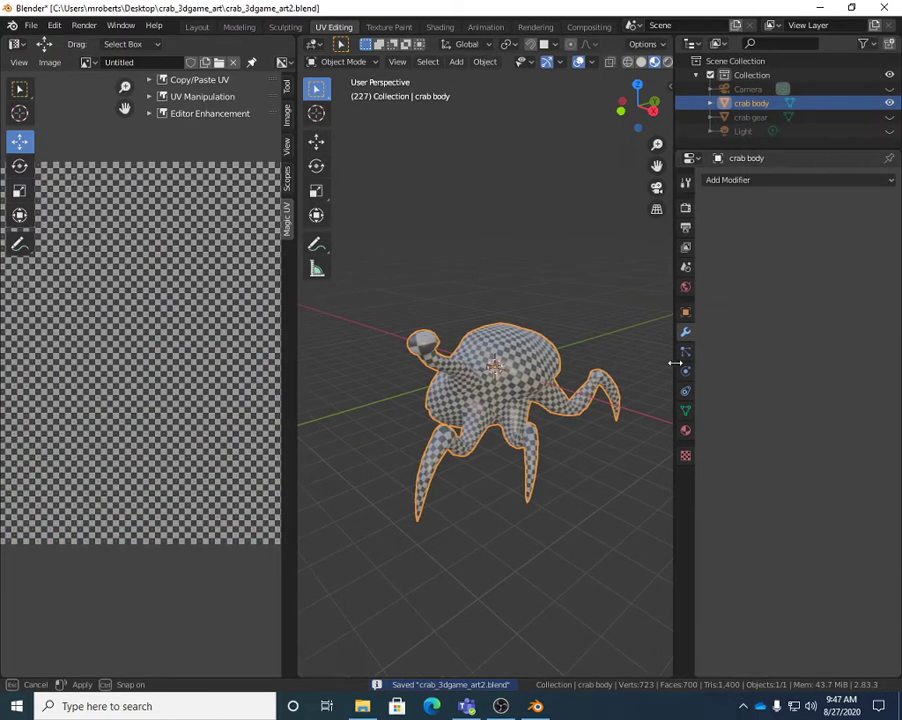
Step: Add an X-axis Mirror modifier to the crab body and unhide the crab gear
left_click(732, 182)
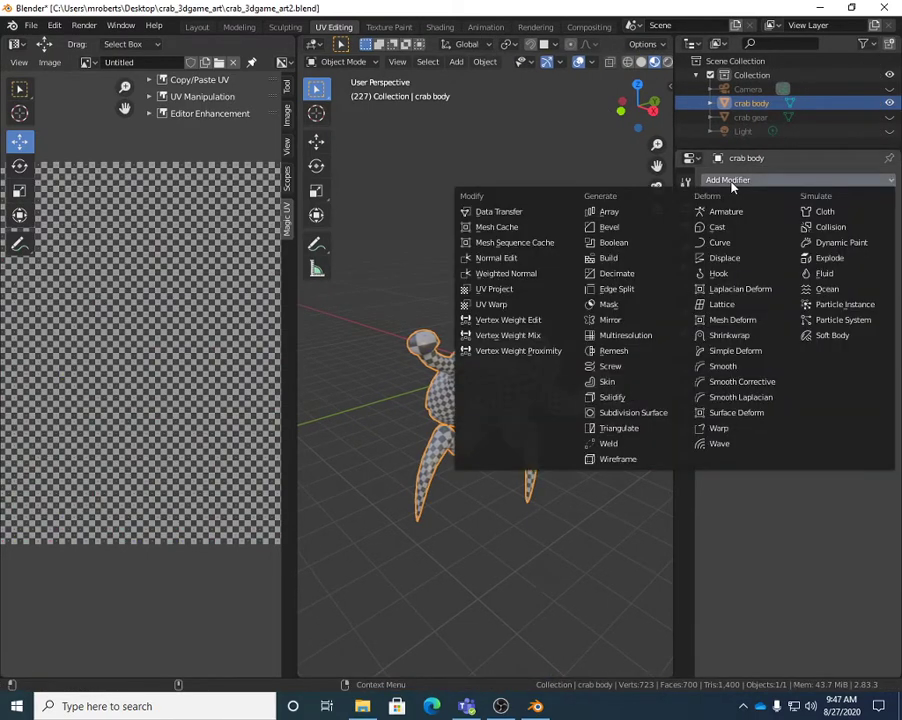
left_click(743, 182)
left_click(622, 326)
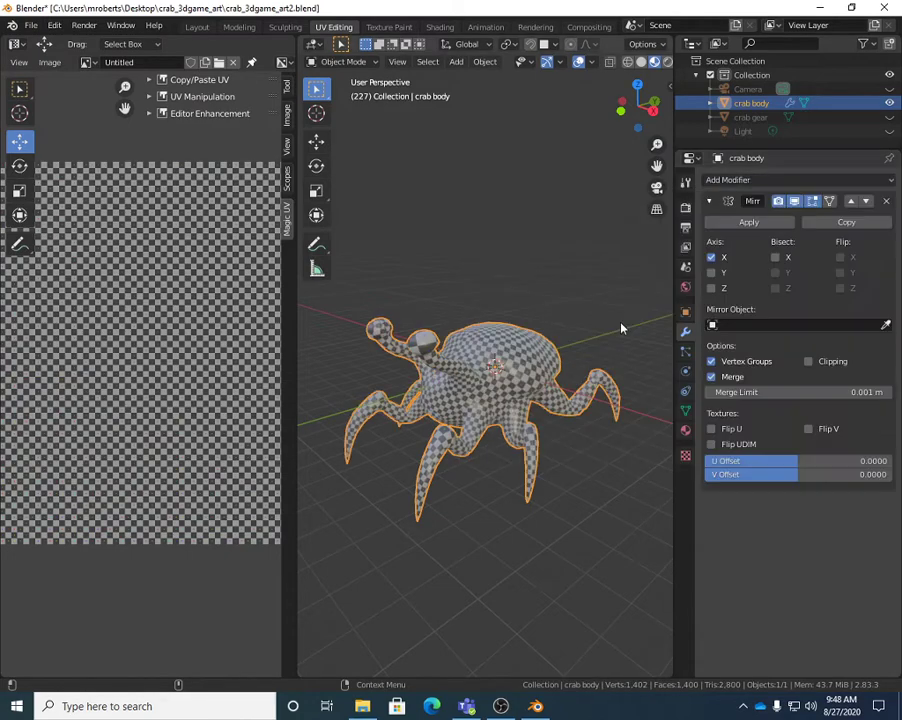
mouse_move(485, 374)
middle_mouse_down()
mouse_move(624, 360)
mouse_move(496, 366)
middle_mouse_up()
left_click(890, 117)
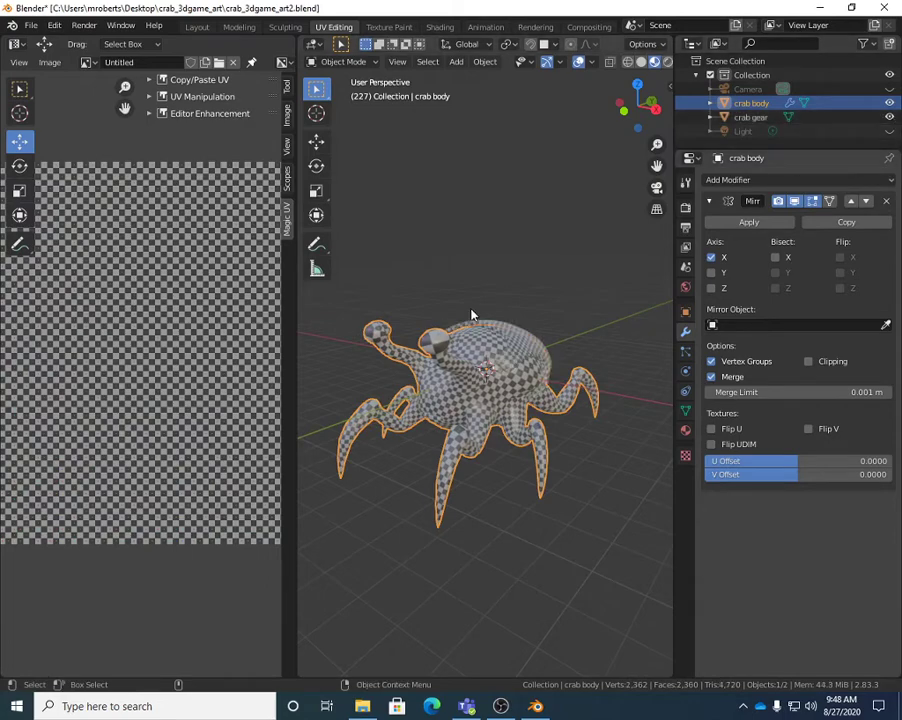
Step: Orbit and zoom around the mirrored, checker-textured crab to inspect it from several angles, including the eyestalks
middle_click_drag(471, 315, 418, 335)
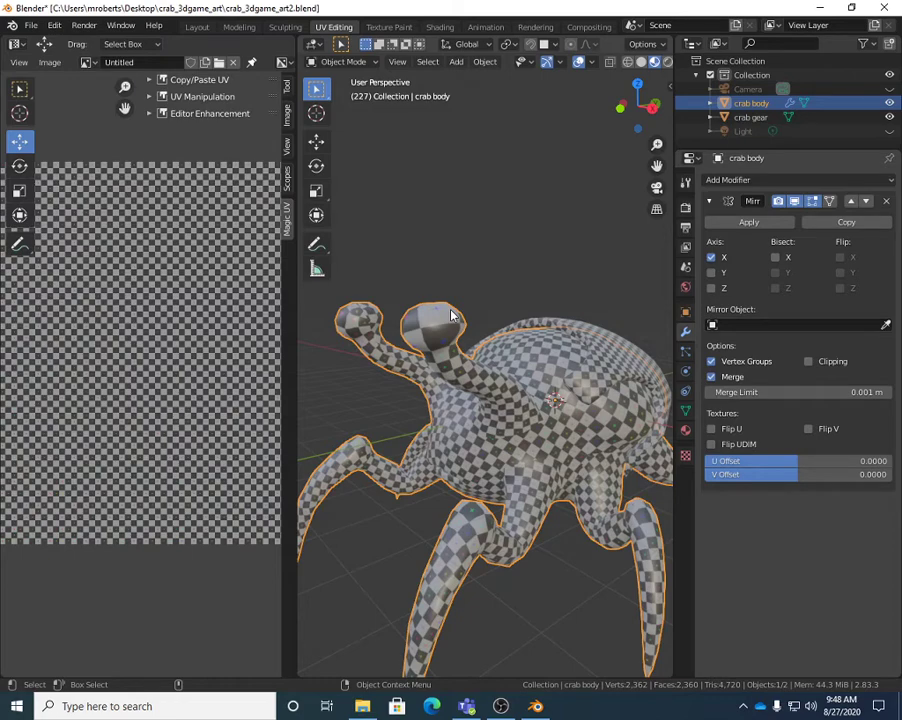
middle_click_drag(452, 444, 306, 459)
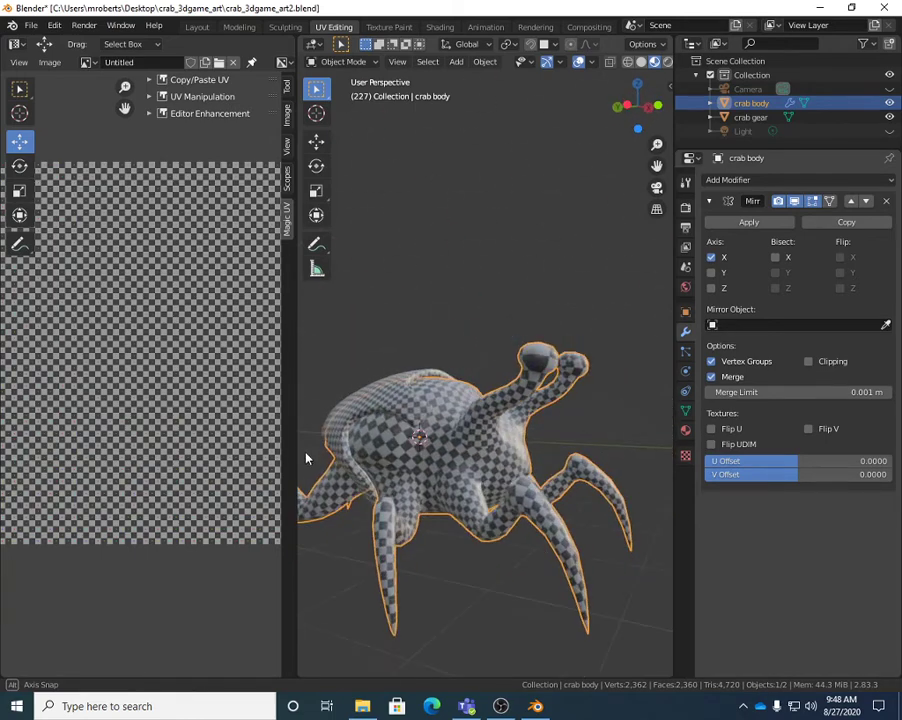
middle_click_drag(512, 522, 560, 510)
middle_click_drag(541, 527, 535, 467)
scroll(549, 502, "down", 2)
scroll(535, 467, "up", 1)
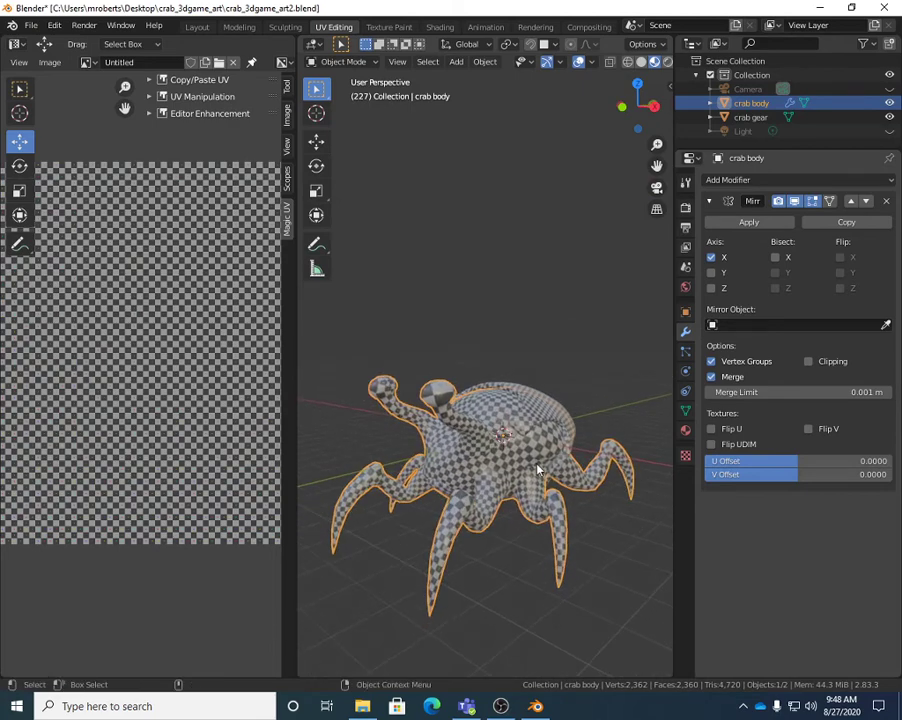
Step: Save crab_3dgame_art2.blend with the completed symmetric crab
key("ctrl+s")
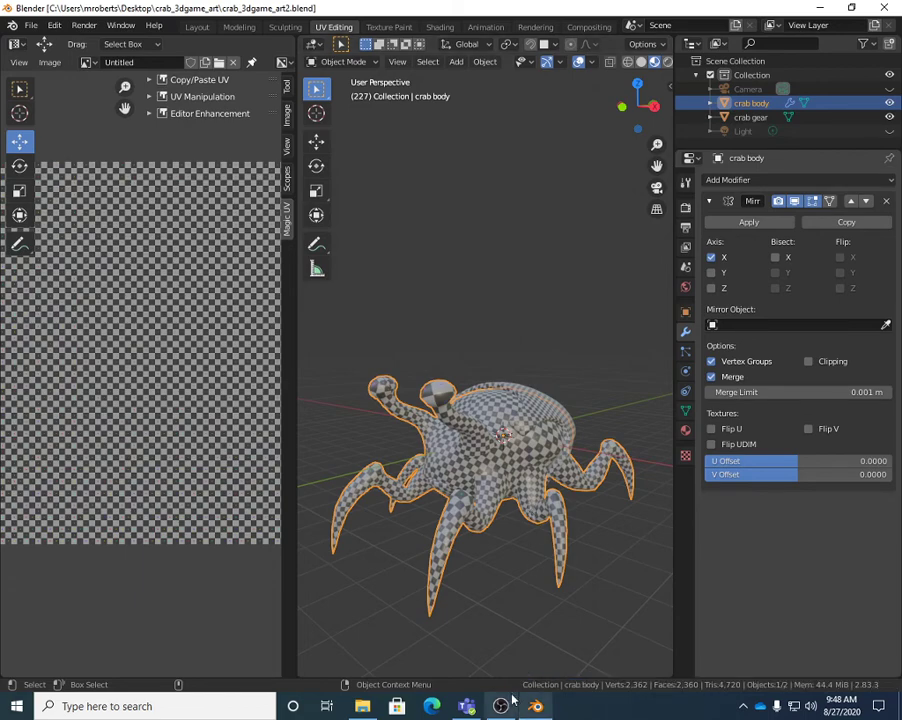
middle_click_drag(508, 482, 520, 490)
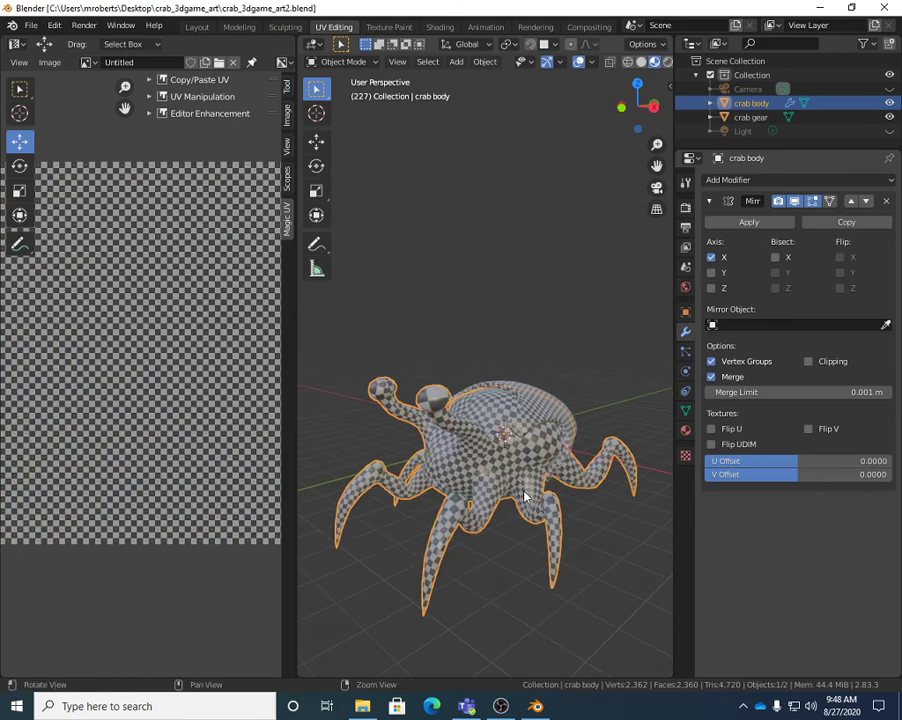
key("ctrl+s")
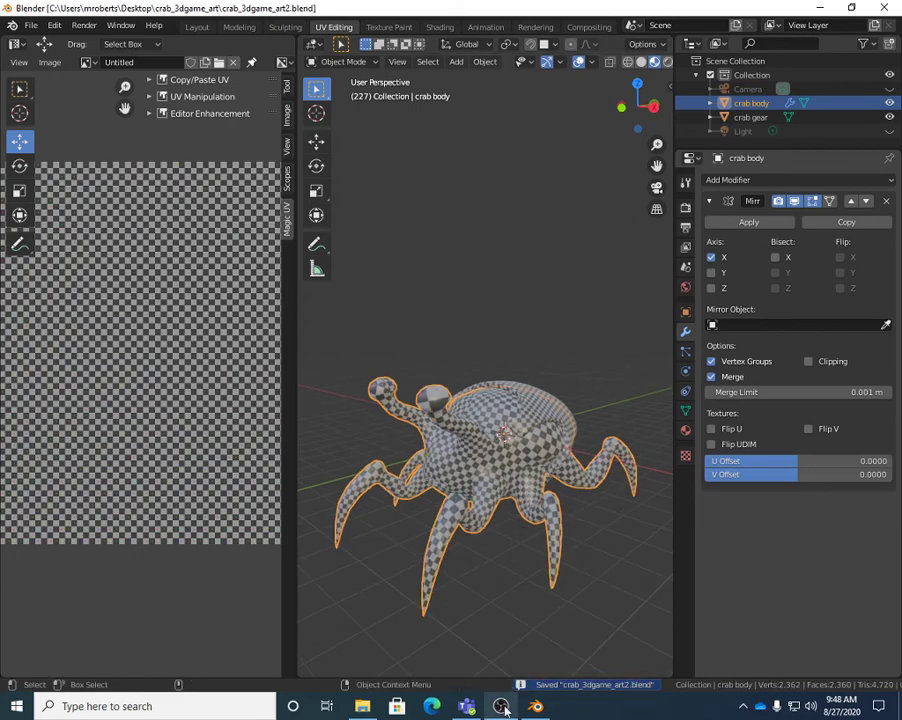